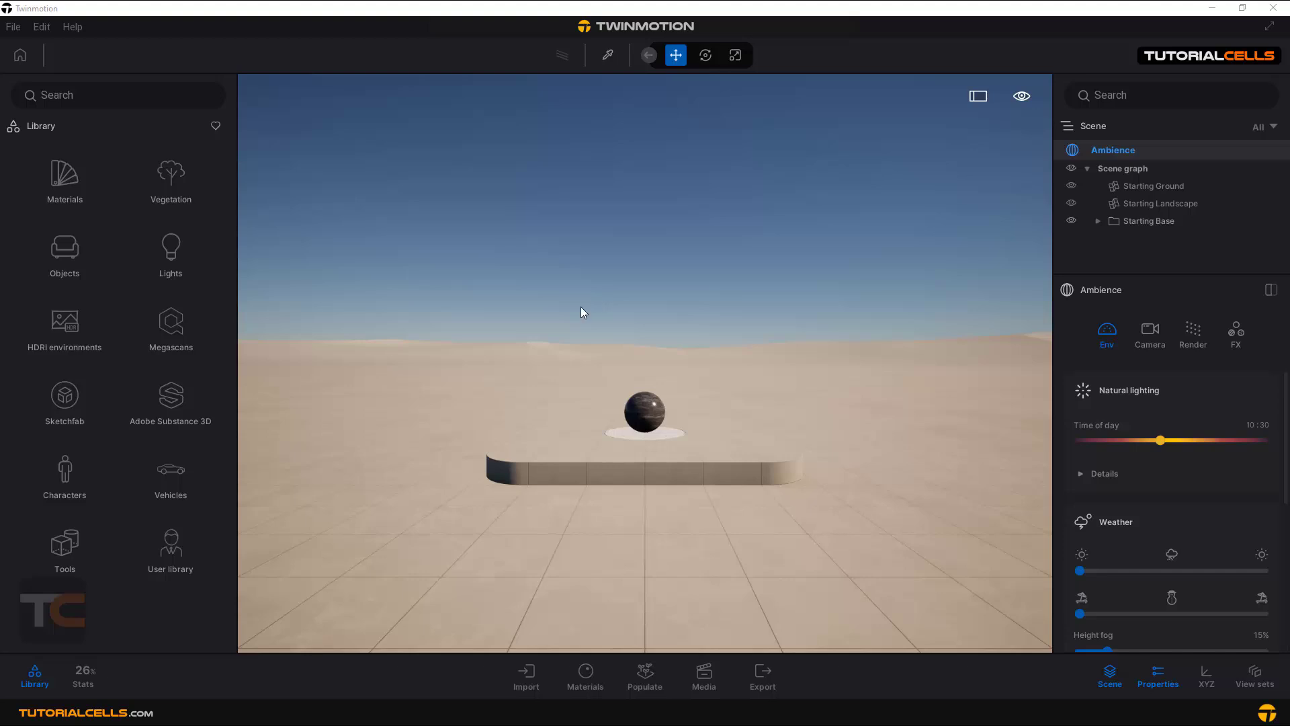
- Delete the Starting Base, Starting Landscape and Starting Ground from the scene
click(1156, 224)
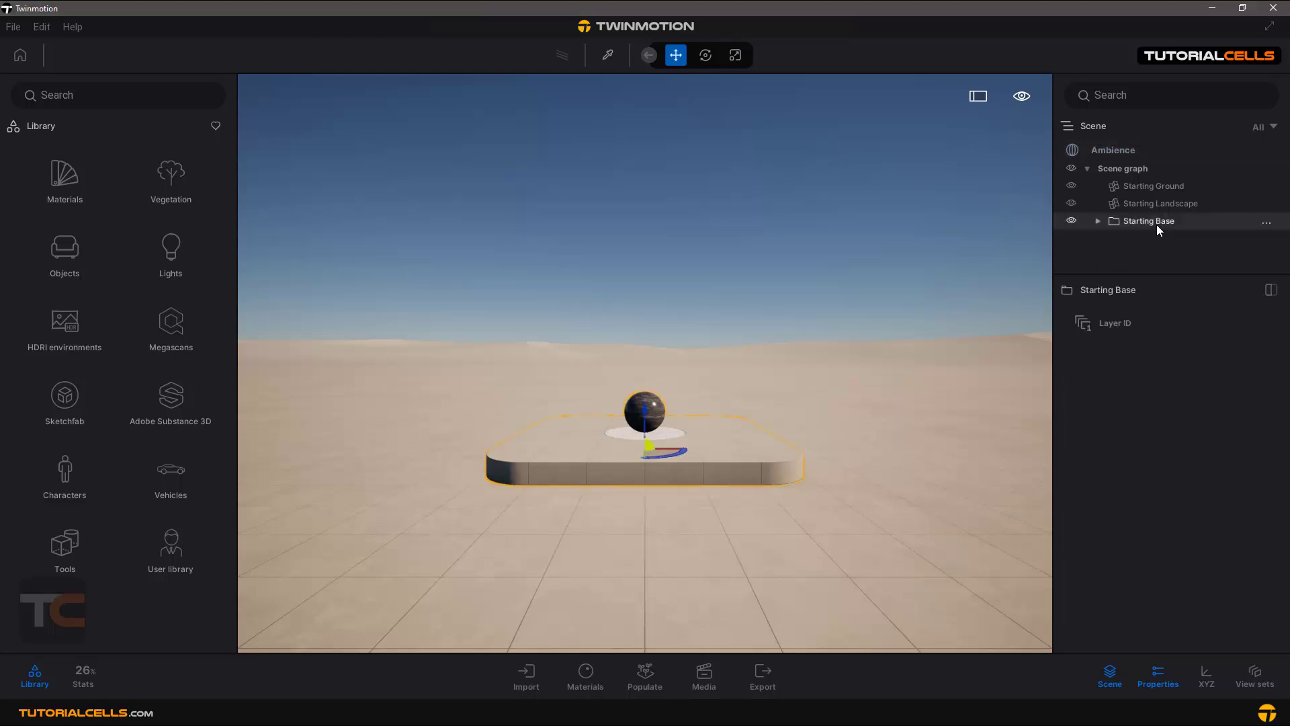
key(Delete)
click(1147, 204)
key(Delete)
click(1135, 185)
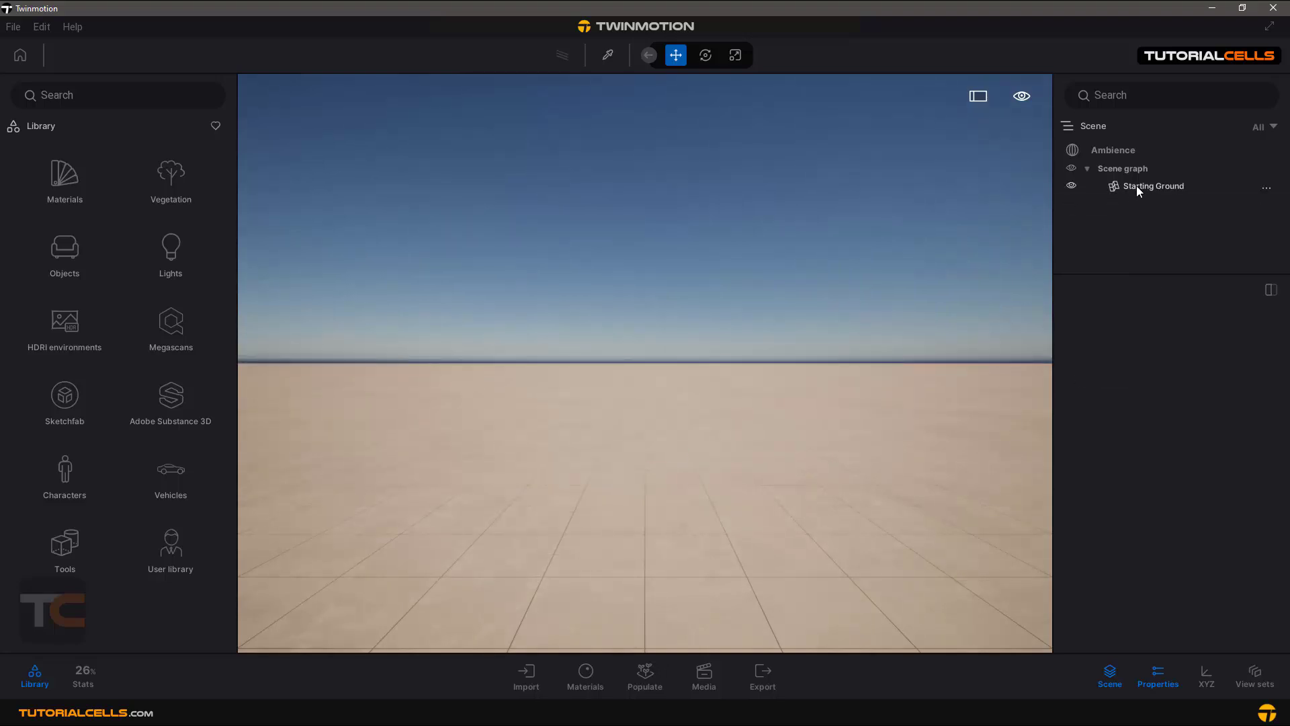
key(Delete)
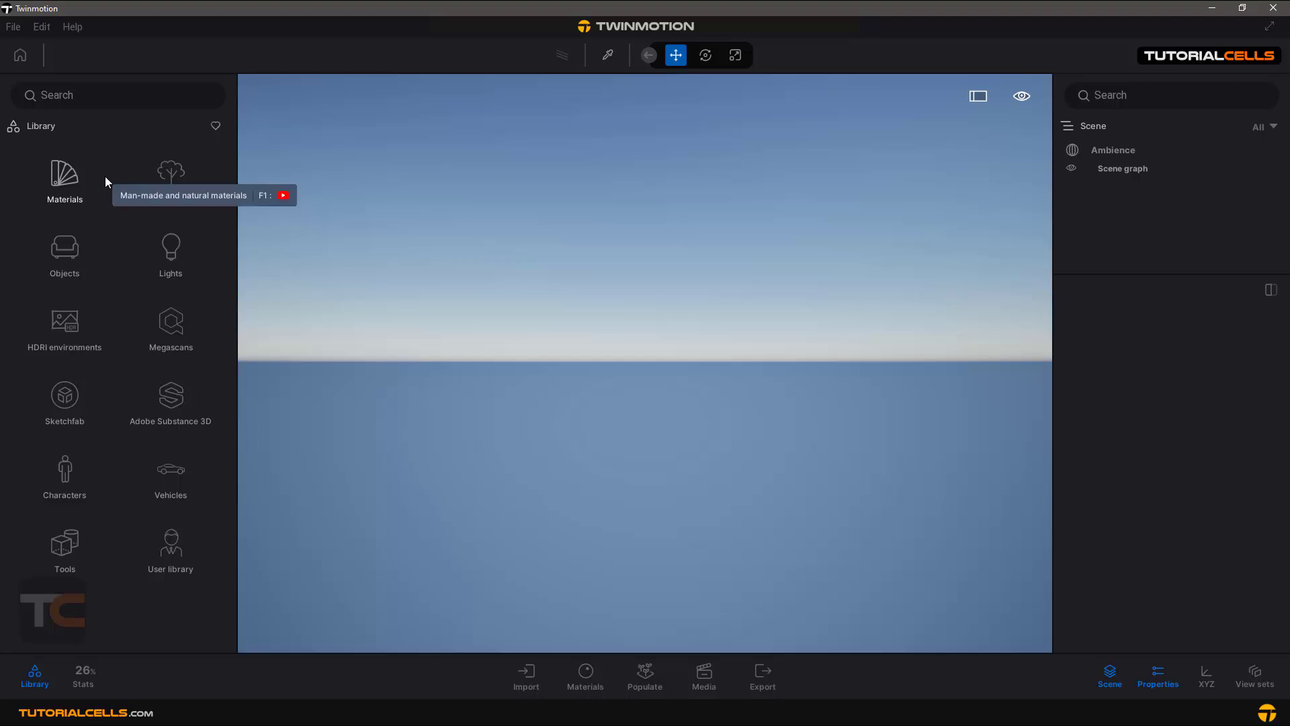
- Place the Flat landscape from the Vegetation library's Landscapes category into the empty scene
click(171, 184)
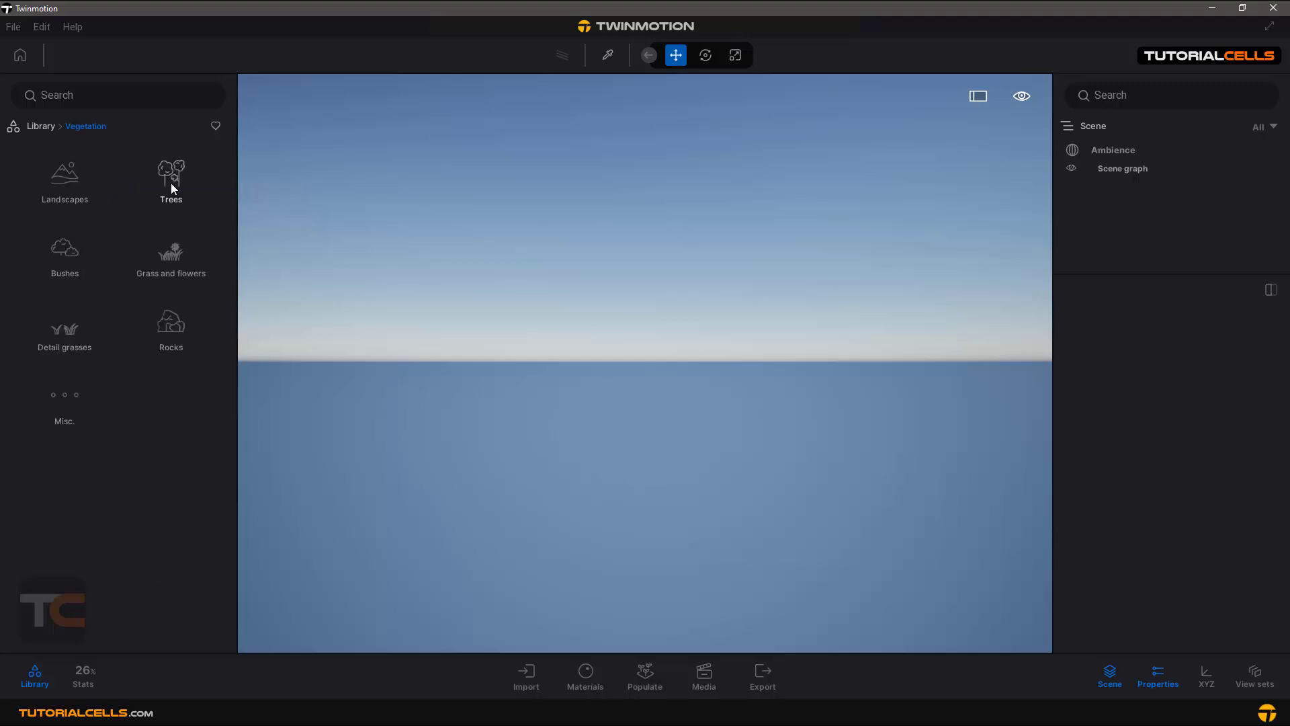
click(84, 184)
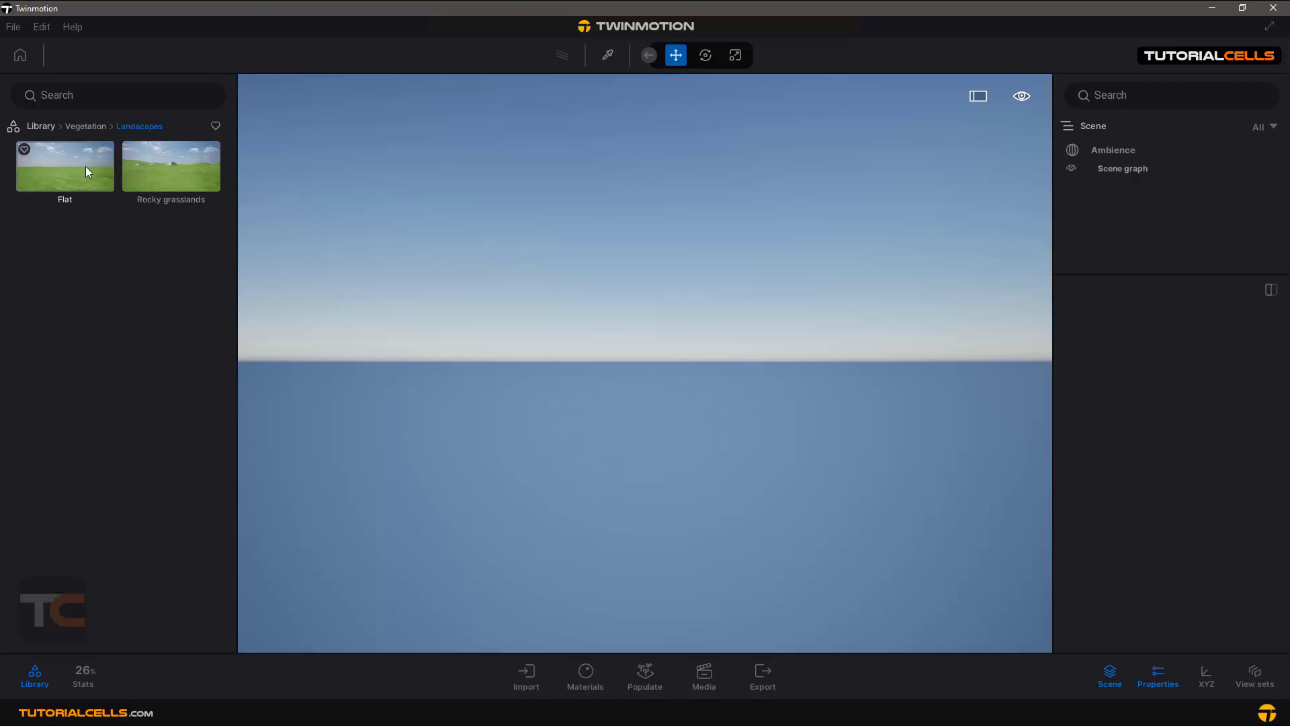
drag(86, 167, 417, 300)
drag(535, 358, 768, 445)
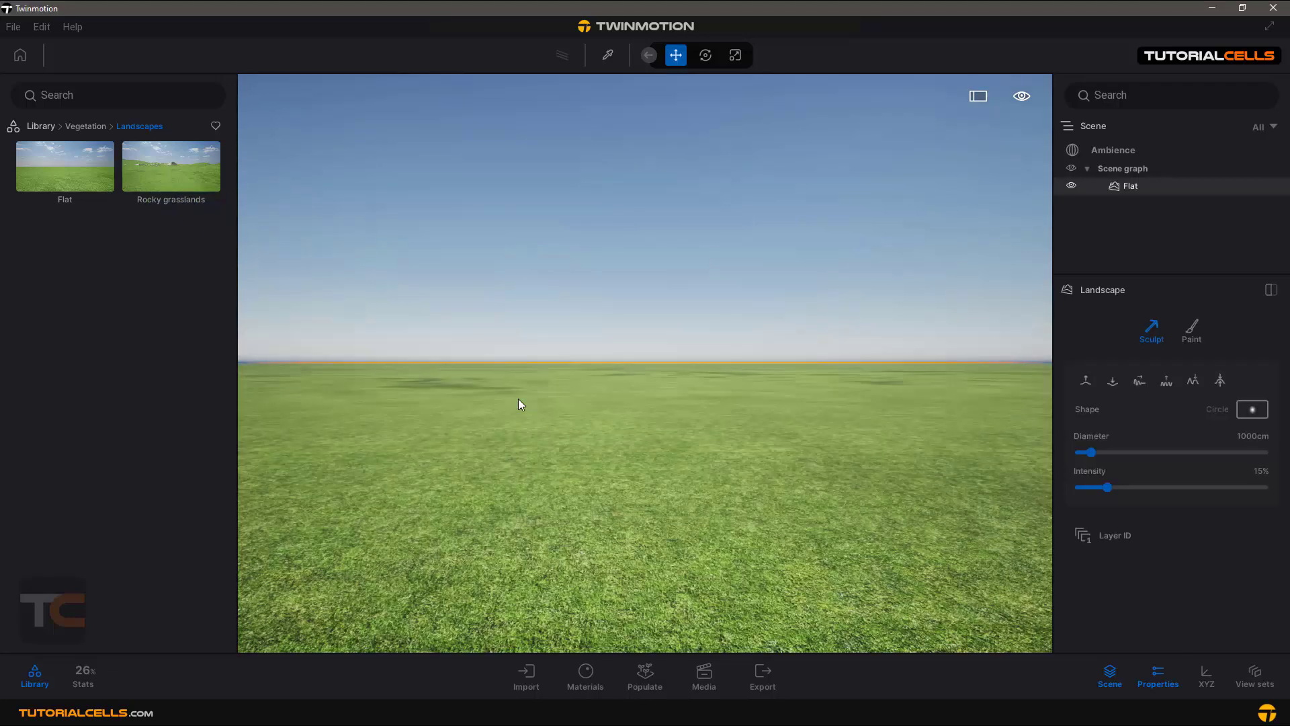
right_drag(519, 389, 638, 527)
right_drag(519, 464, 506, 389)
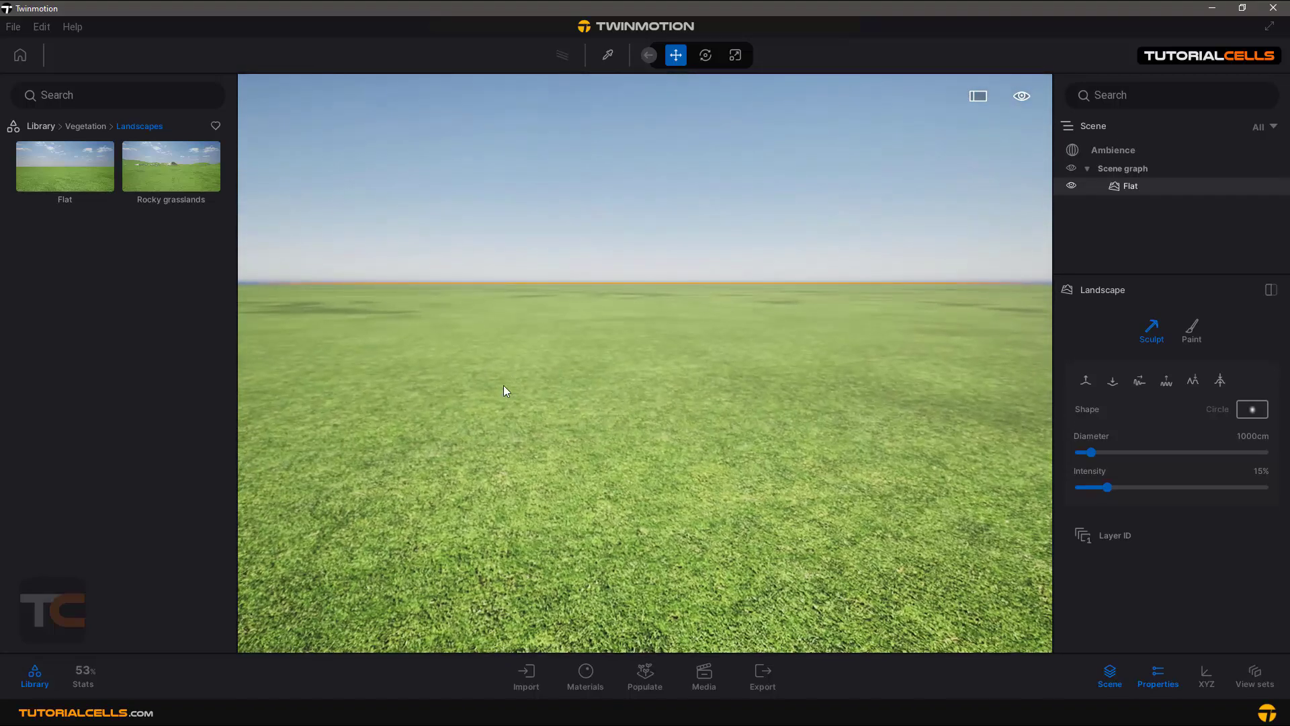
- Try moving the Flat landscape vertically, and undo the move
click(1113, 220)
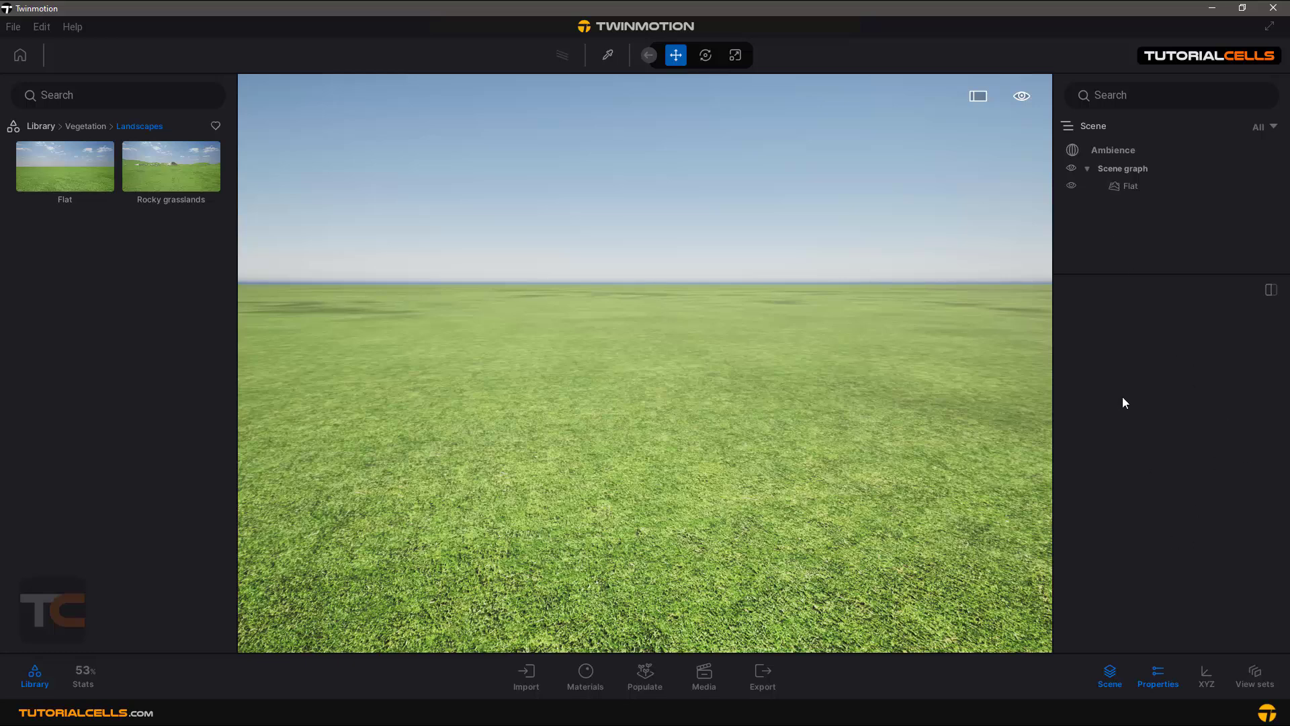
click(829, 413)
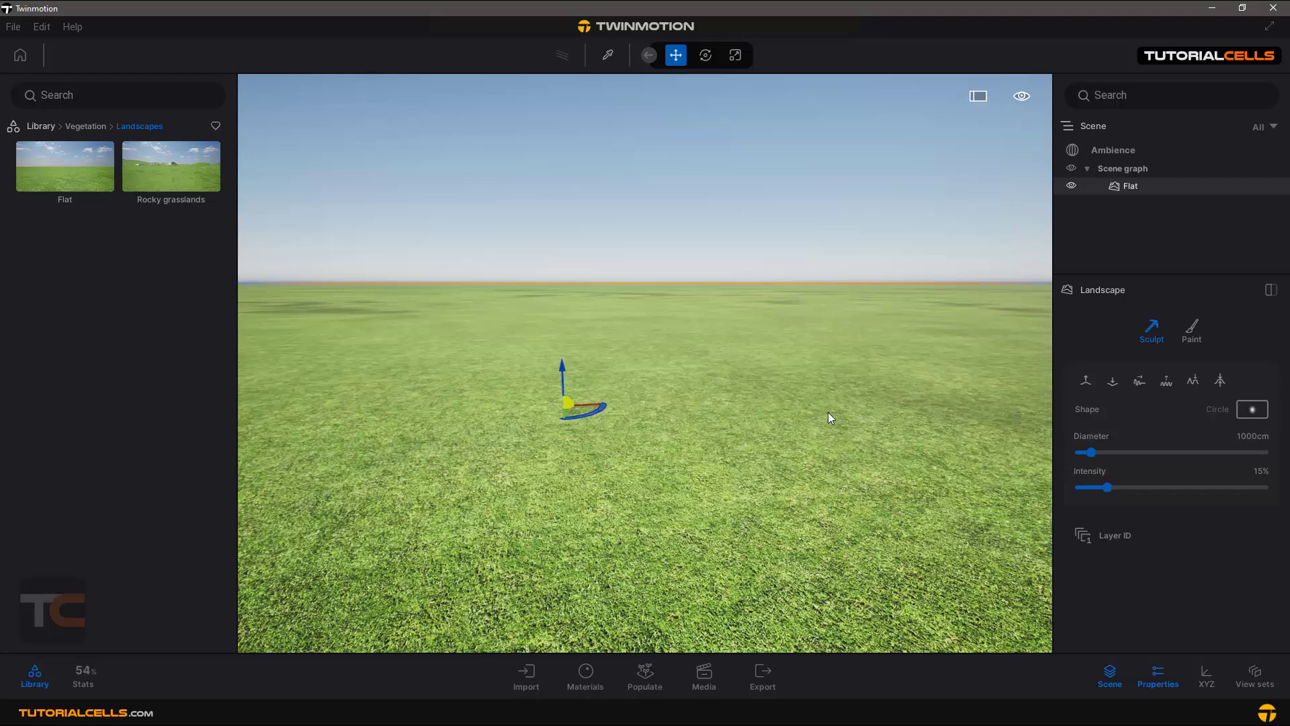
drag(562, 365, 570, 349)
key(ctrl+z)
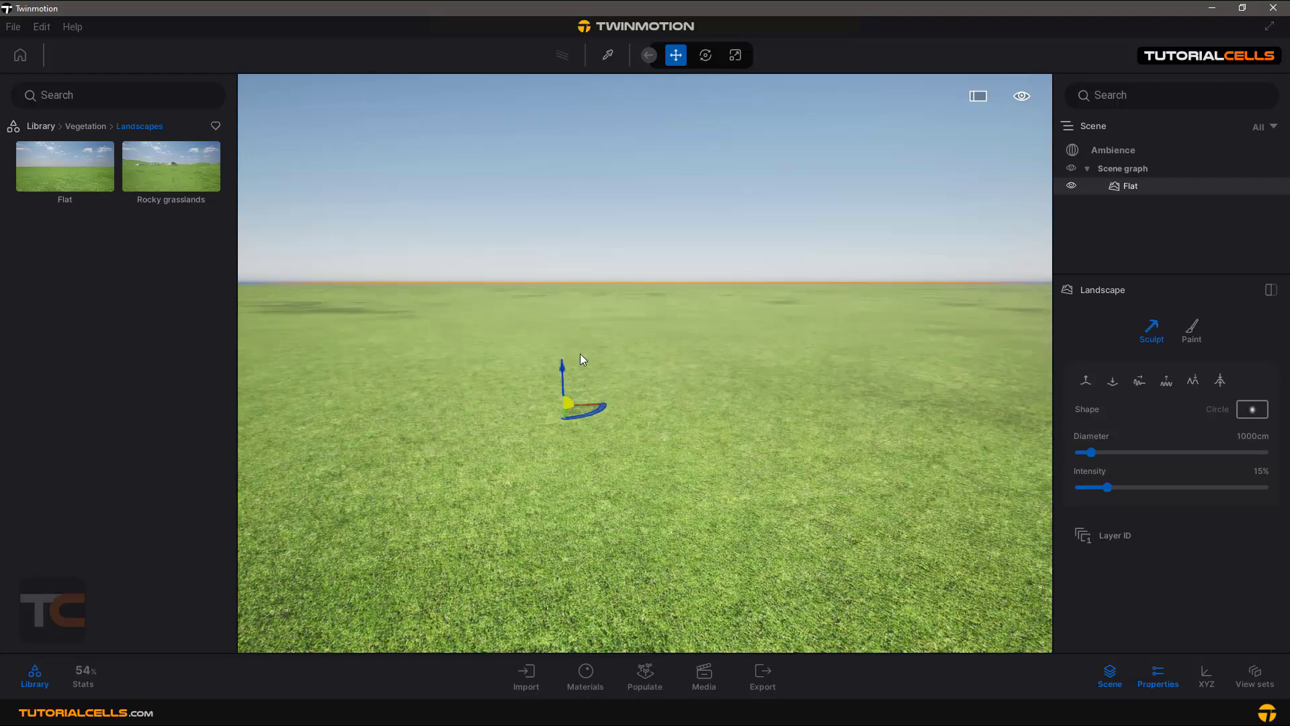
- Examine the Flat landscape's XYZ transform values and its Paint options, and return to the Sculpt options
click(1206, 677)
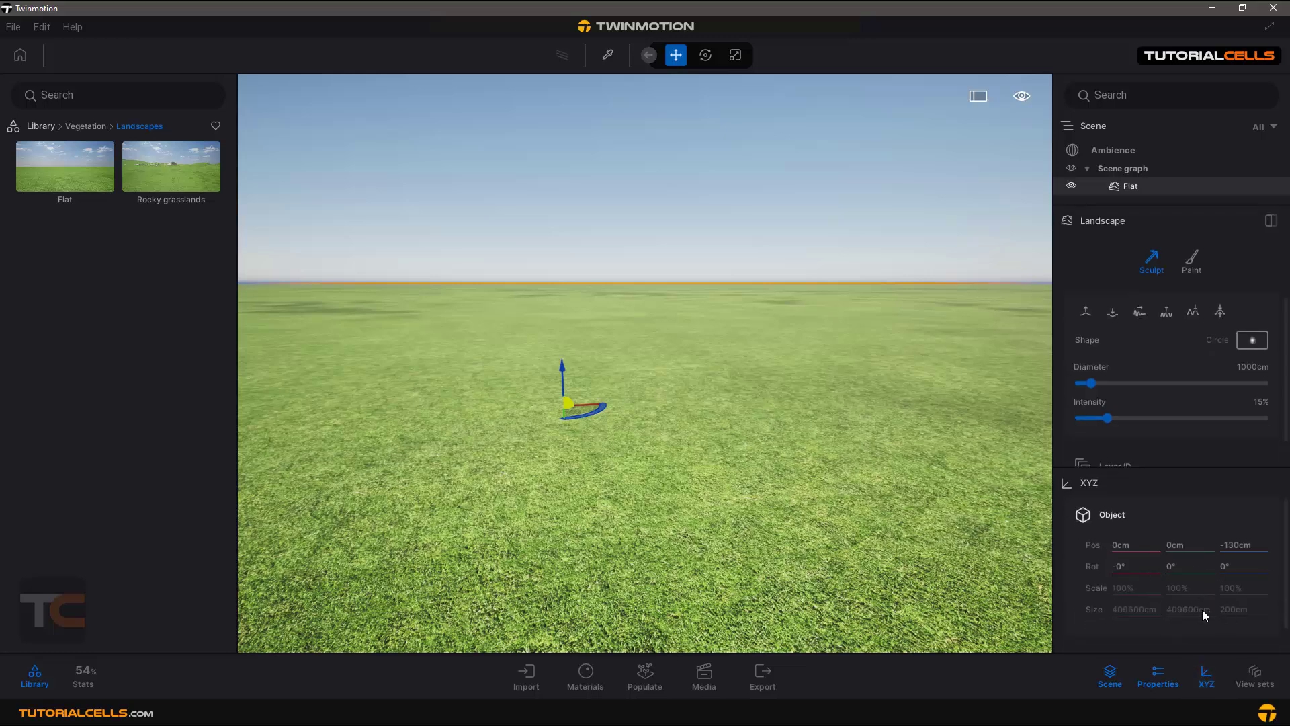
click(1203, 677)
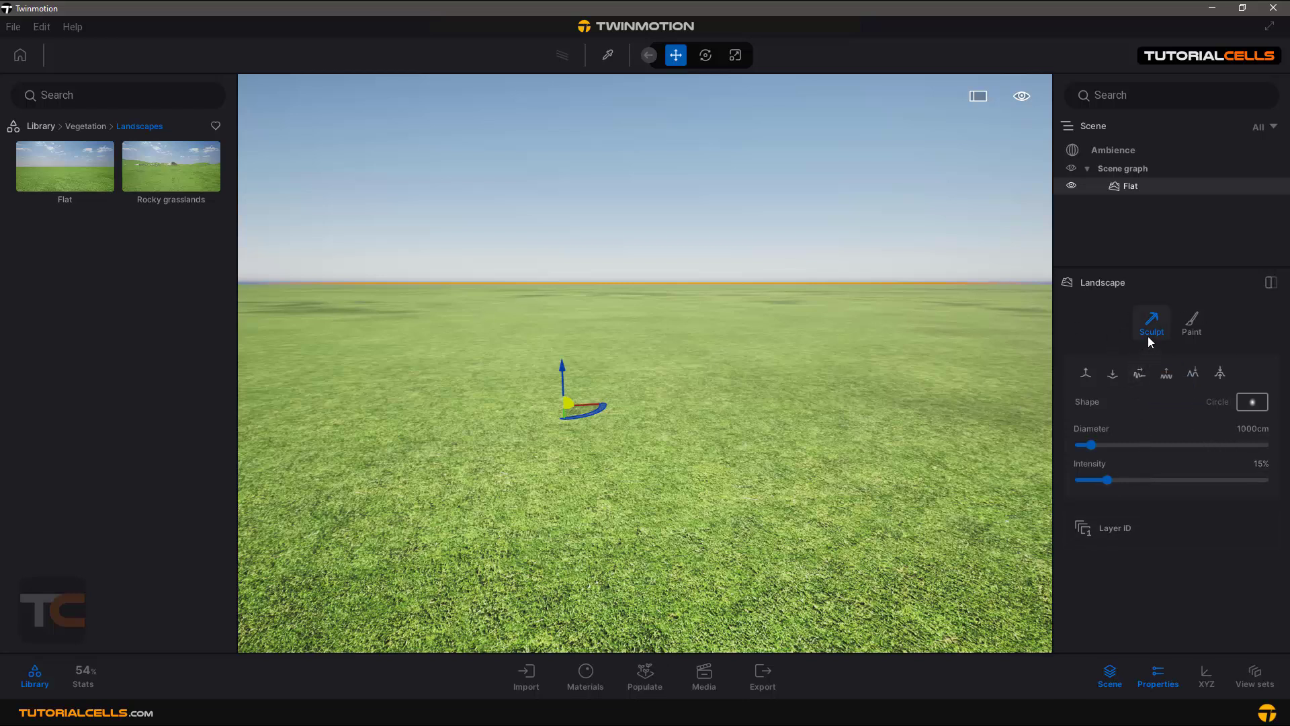
click(1191, 328)
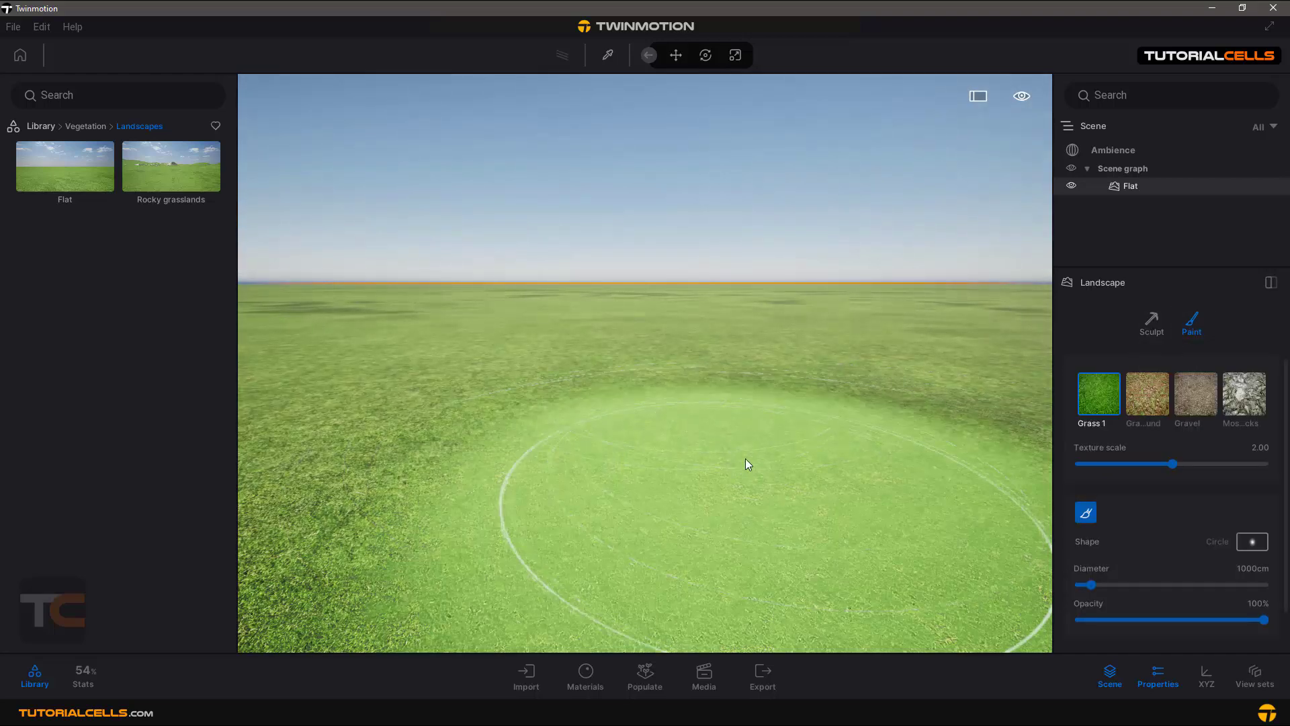
click(1145, 323)
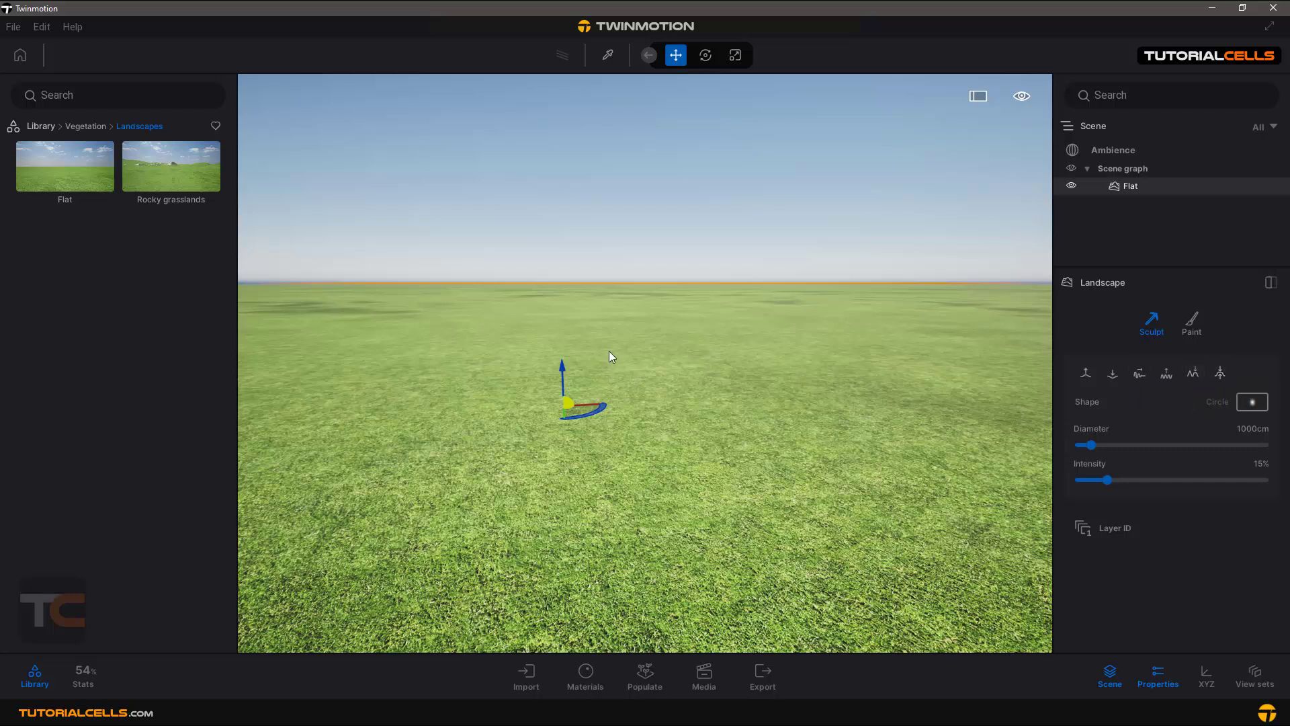
- Place an Amur cork tree from the Vegetation library's Trees category on the grass near the landscape's origin
right_drag(635, 377, 624, 375)
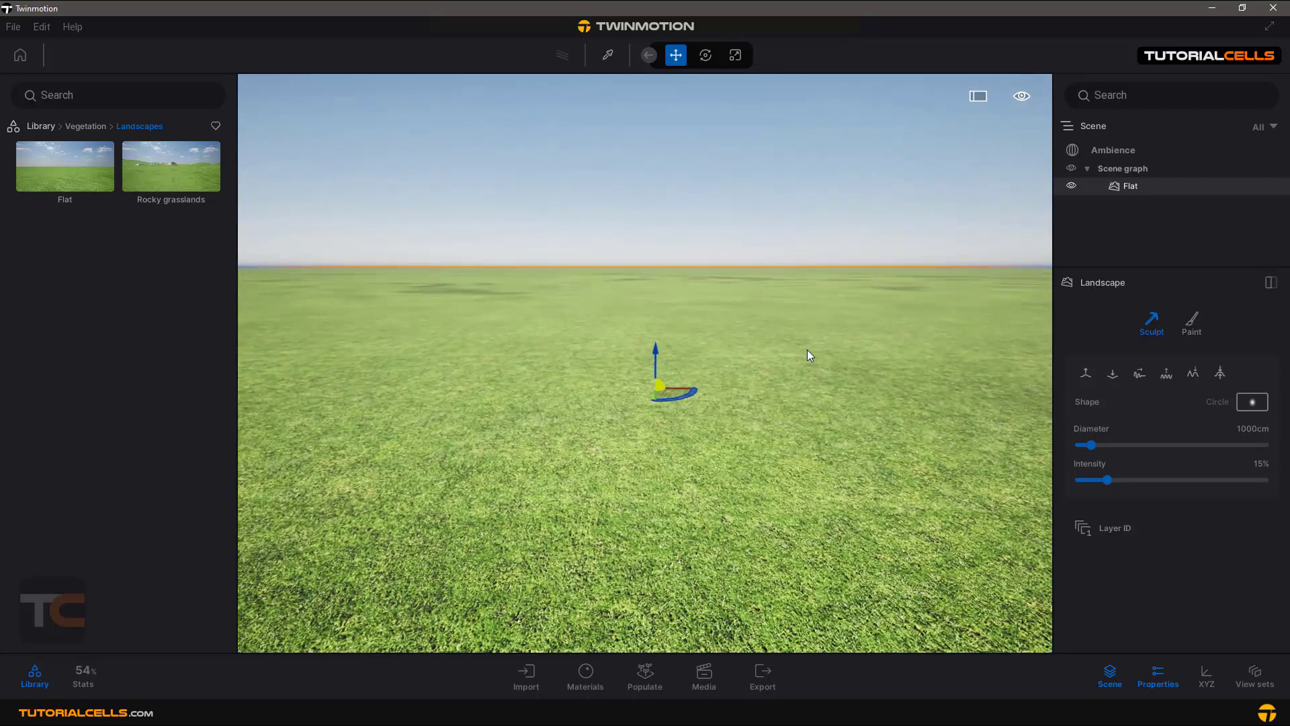
click(78, 126)
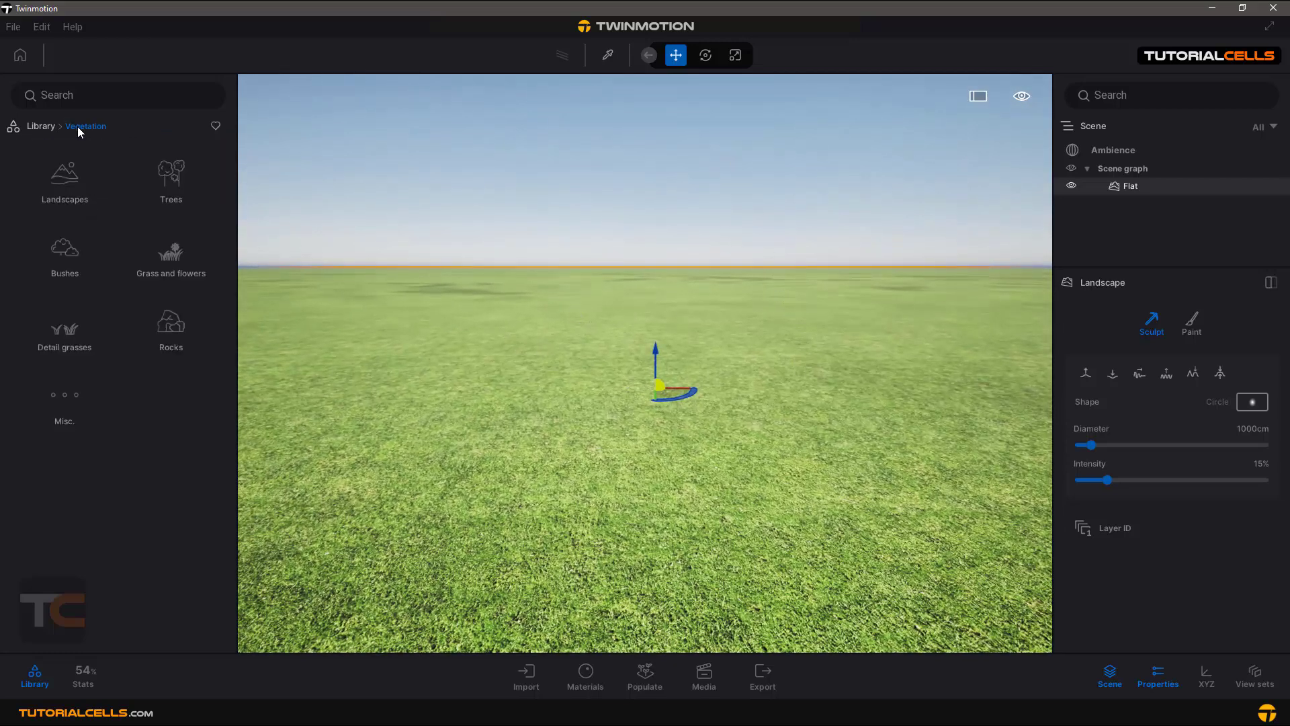
click(167, 178)
mouse_move(171, 179)
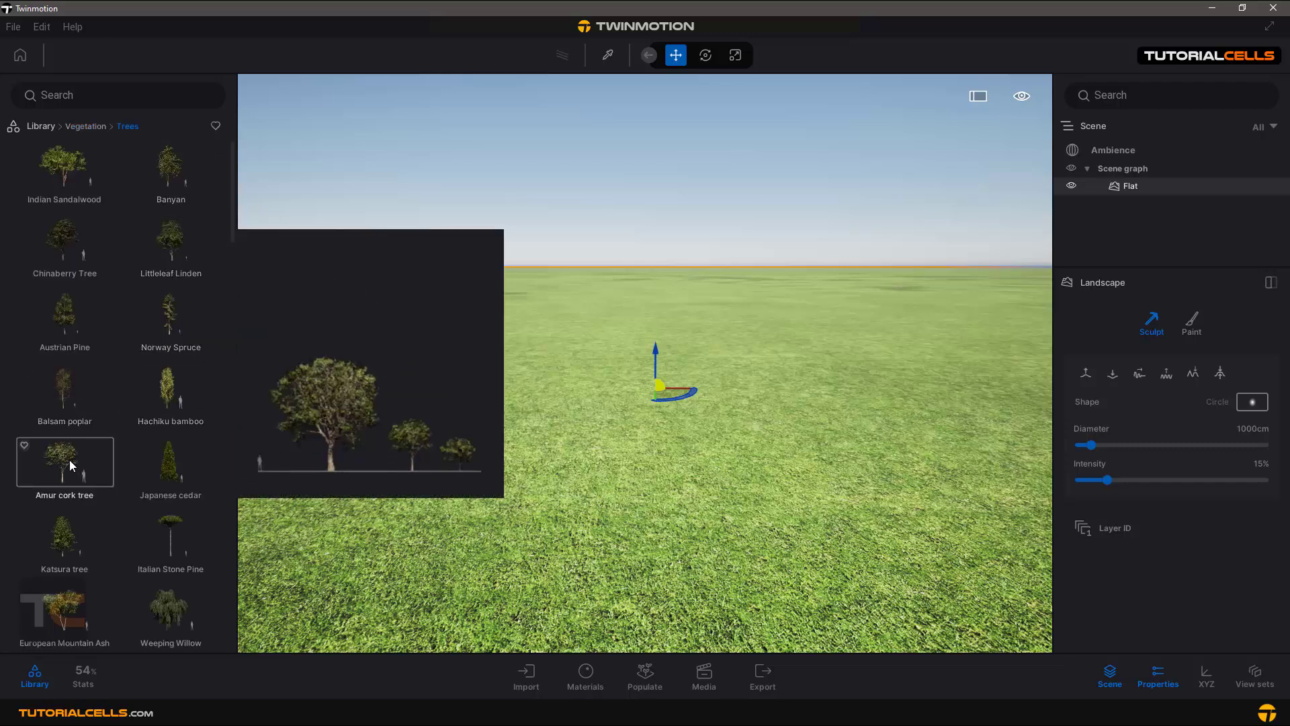
drag(70, 460, 682, 380)
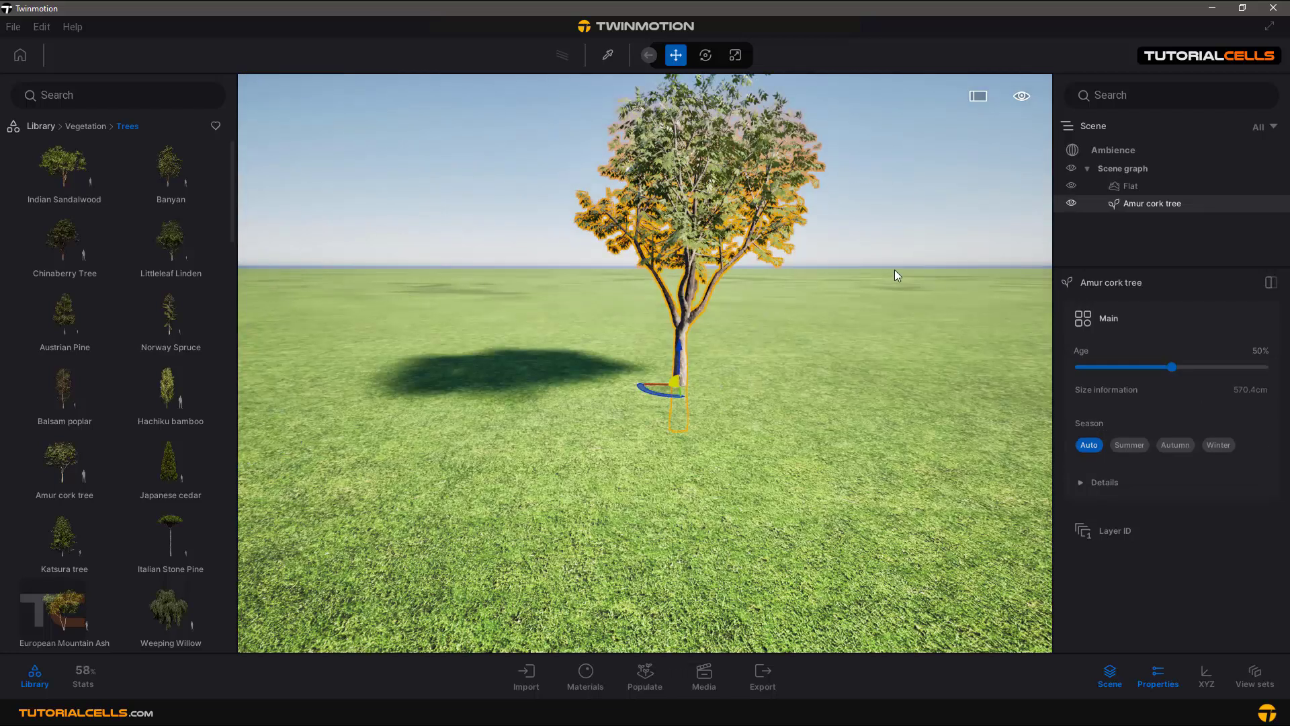
- Place the animated human Emilie from the Characters library on the grass beside the tree
click(47, 125)
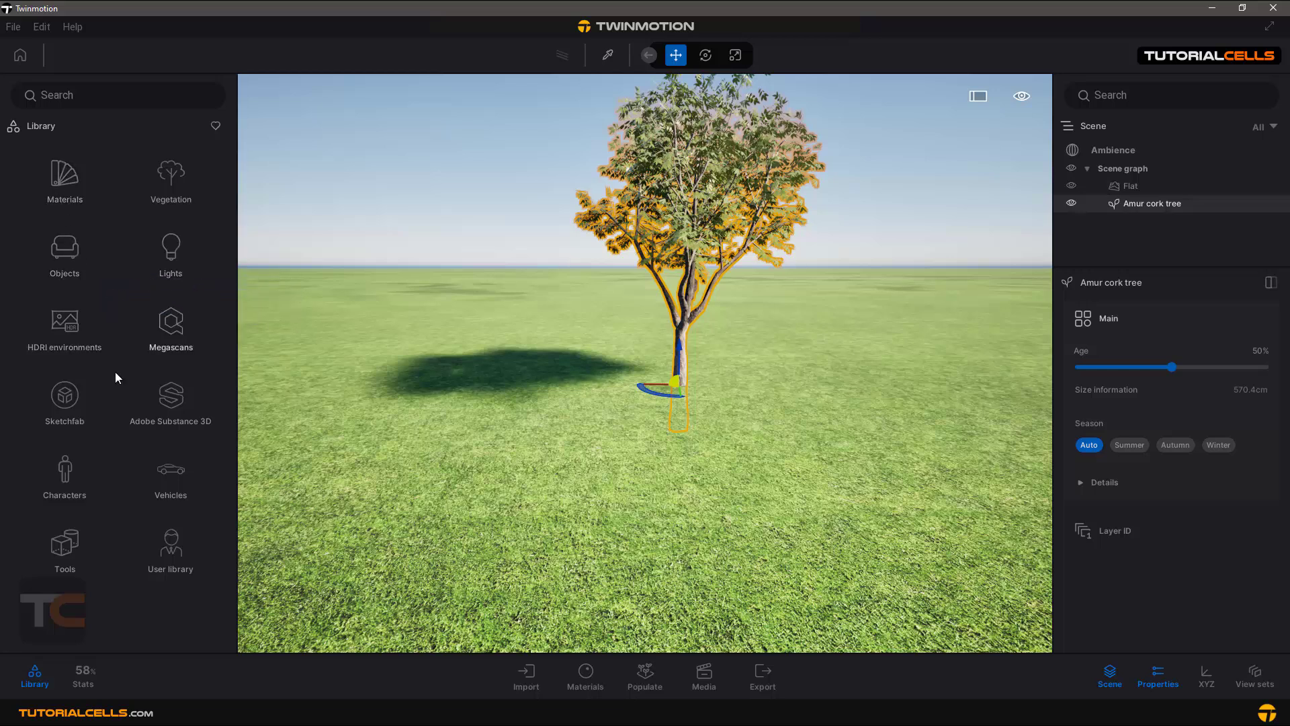
click(70, 450)
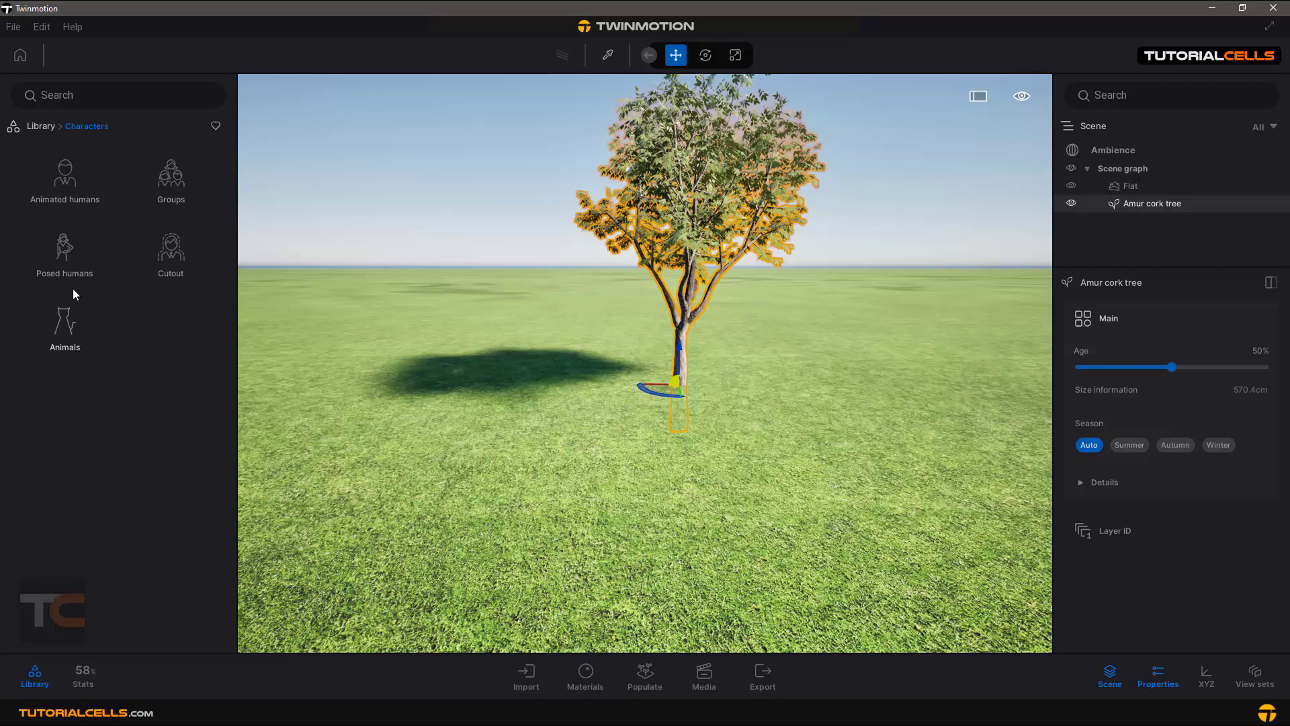
click(69, 177)
mouse_move(69, 178)
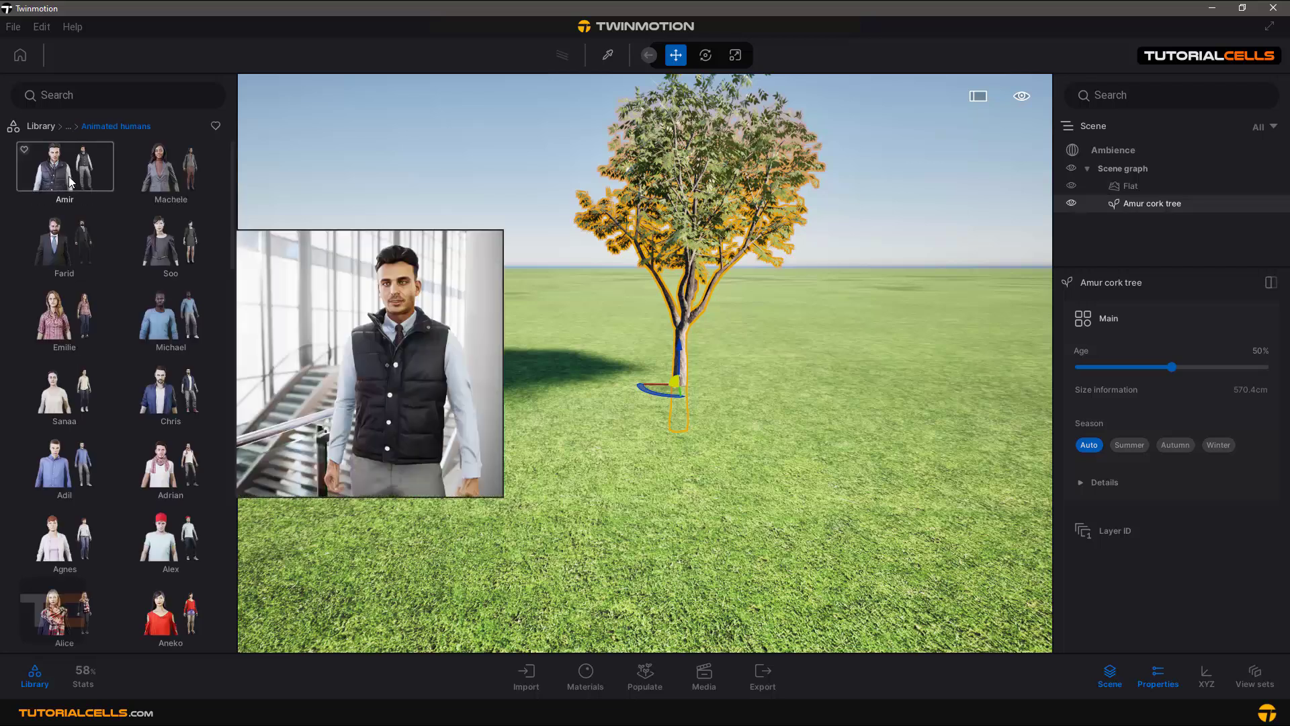
mouse_move(61, 239)
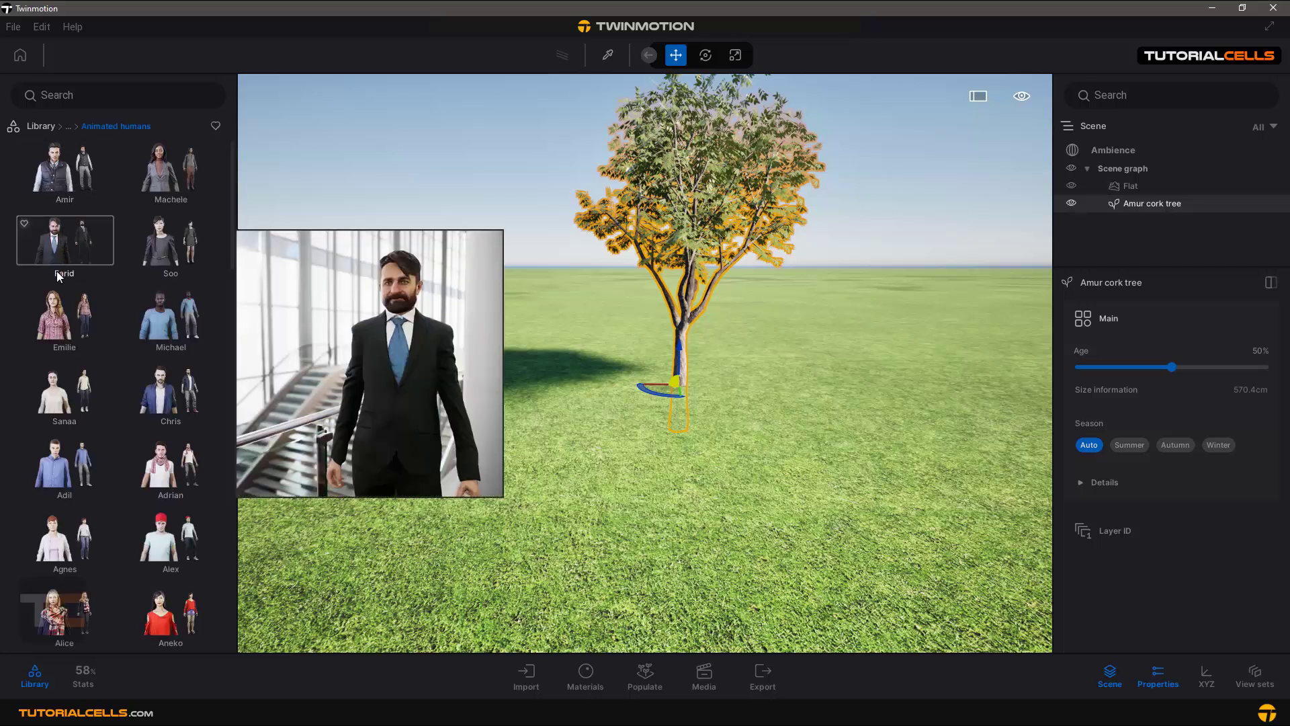
drag(64, 314, 821, 407)
- Select the Amur cork tree and hide the asset library to enlarge the viewport around the tree and character
click(681, 360)
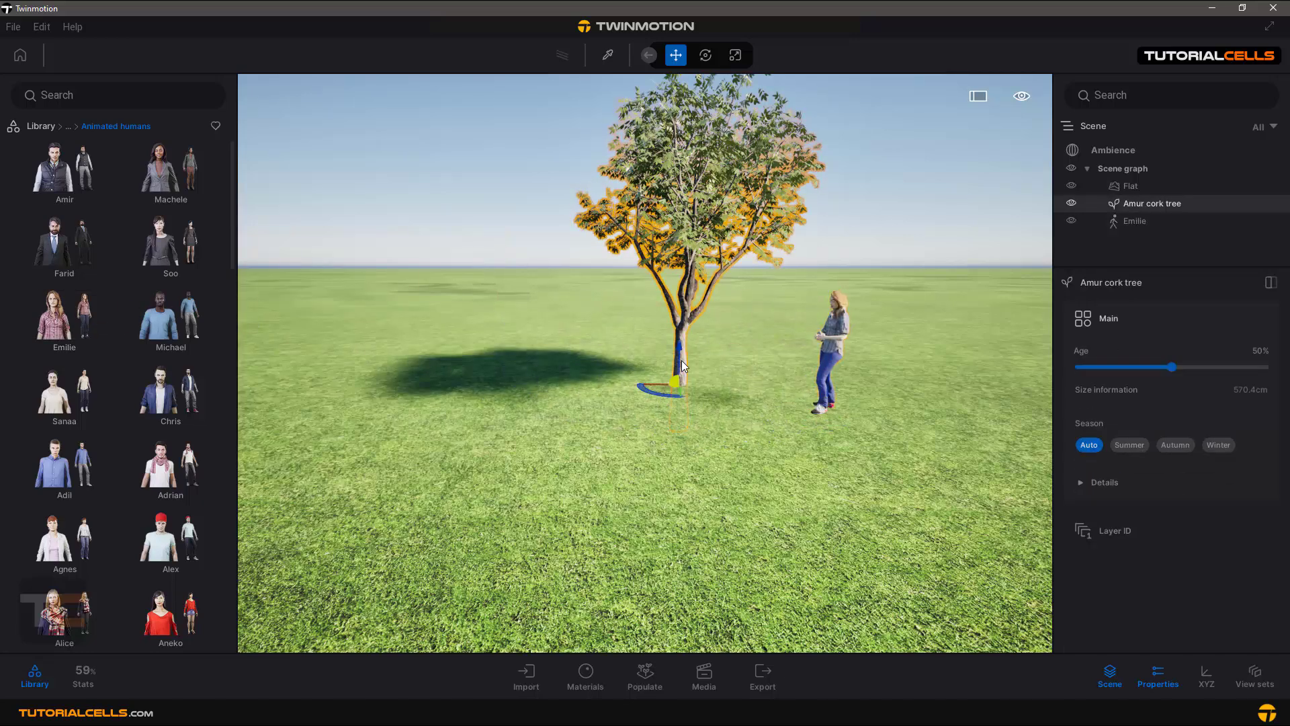
drag(680, 377, 694, 402)
scroll(703, 397, down, 6)
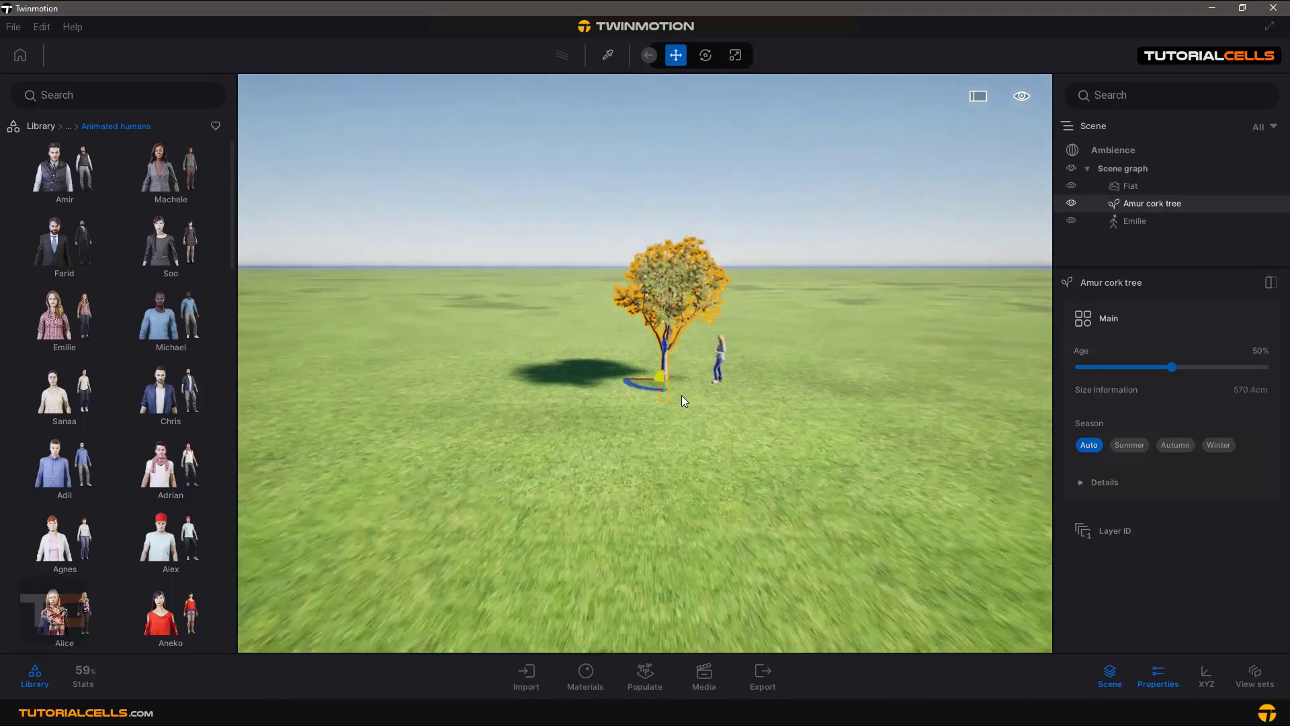
click(44, 127)
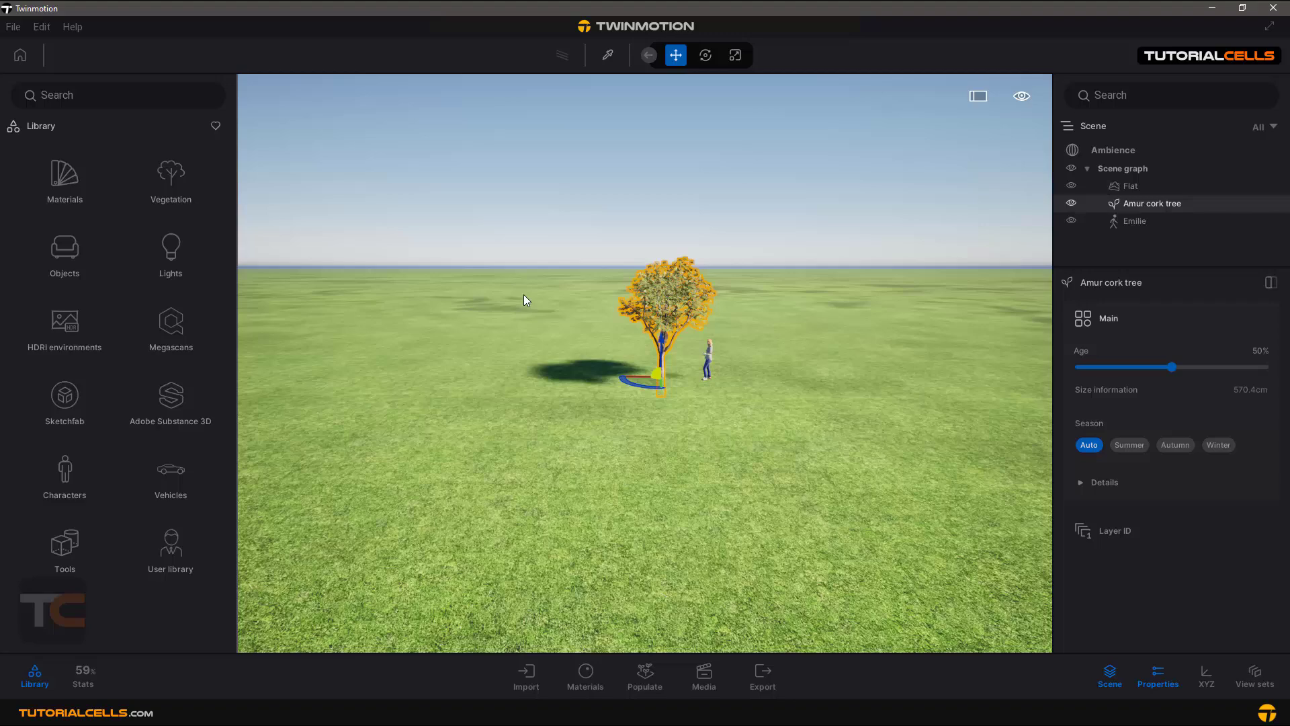
click(34, 674)
mouse_move(418, 444)
right_down()
mouse_move(579, 448)
mouse_move(420, 446)
right_up()
scroll(421, 446, down, 2)
scroll(434, 441, down, 2)
right_drag(640, 320, 656, 344)
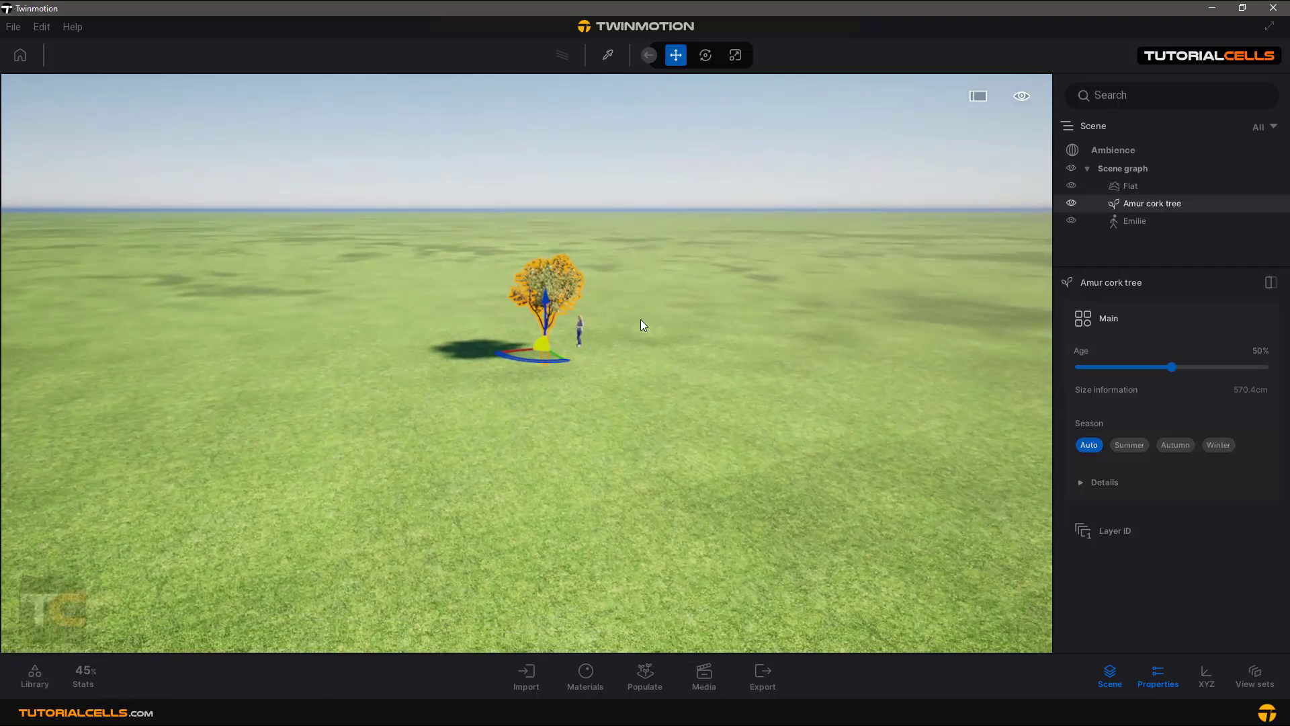
- Sculpt a large raised mound on the Flat landscape in front of the tree using the Raise tool
click(640, 319)
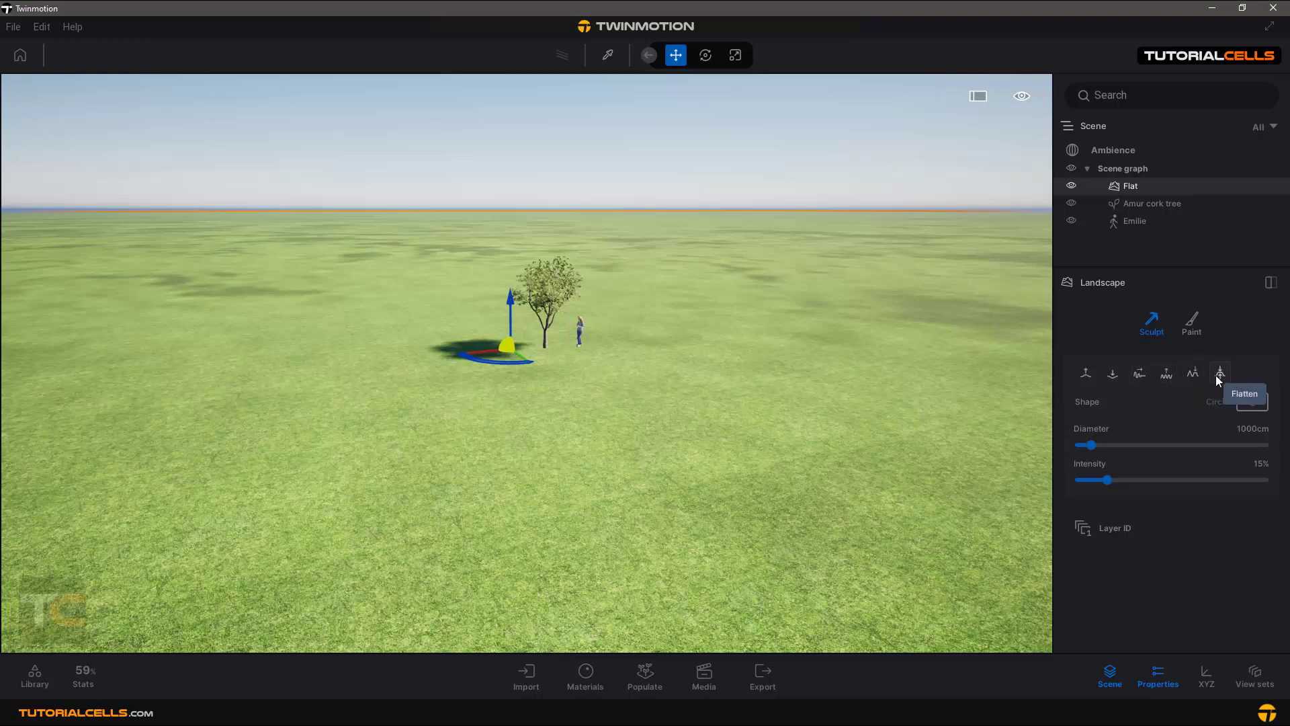
click(1086, 375)
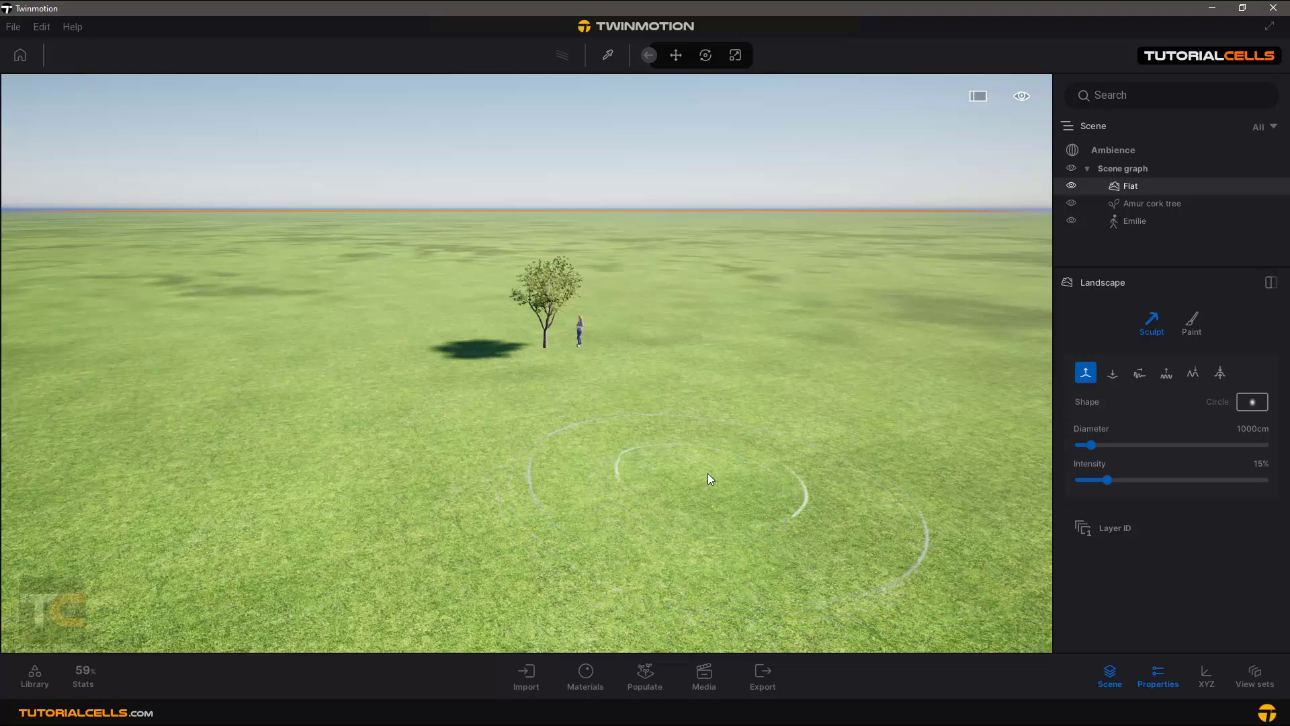
drag(708, 473, 711, 468)
key(a)
mouse_move(709, 512)
right_down()
mouse_move(786, 538)
mouse_move(894, 504)
mouse_move(626, 499)
right_up()
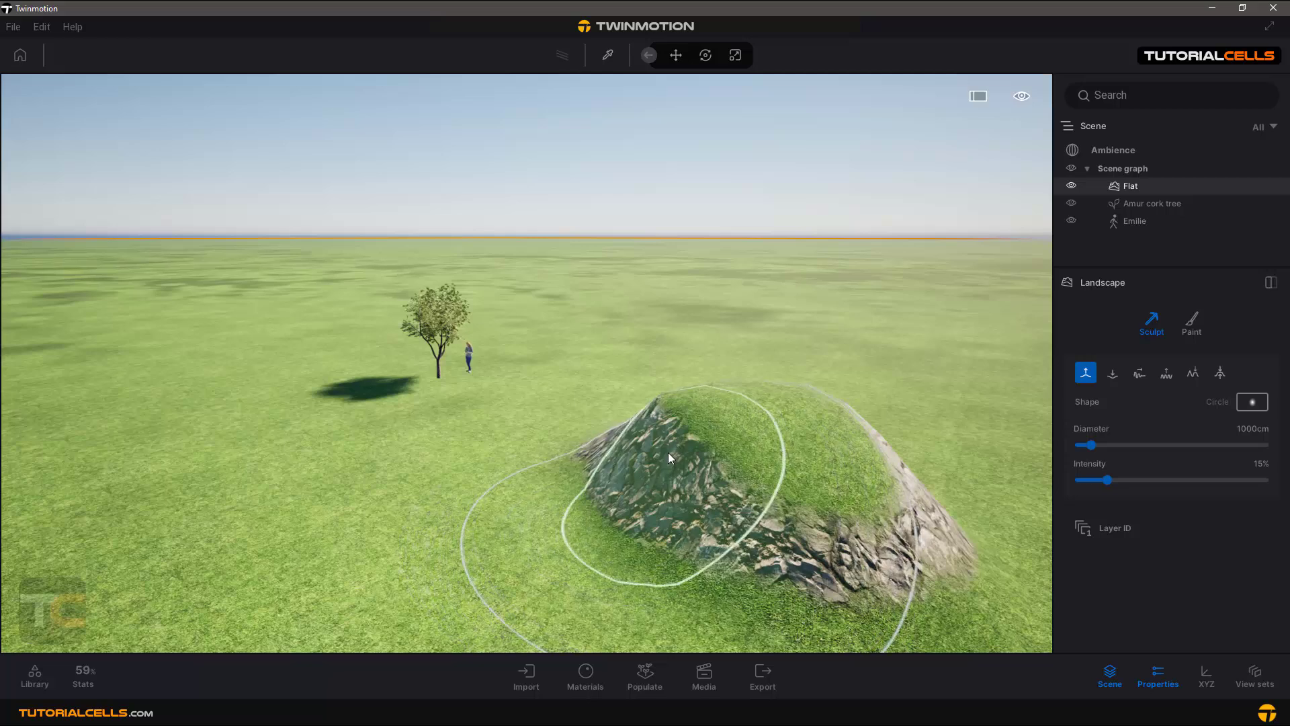
- Set the sculpt brush diameter to 584 cm and raise a second, smaller mound beside the large one
click(1199, 329)
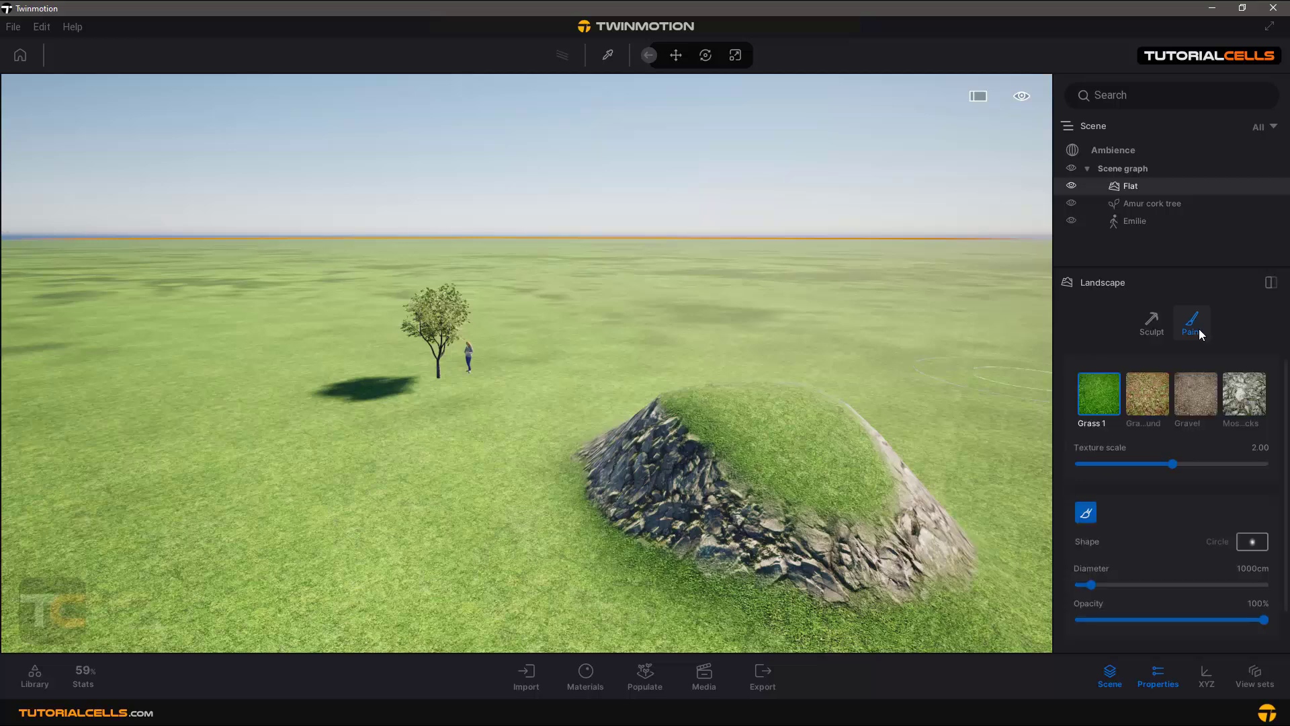
click(1156, 328)
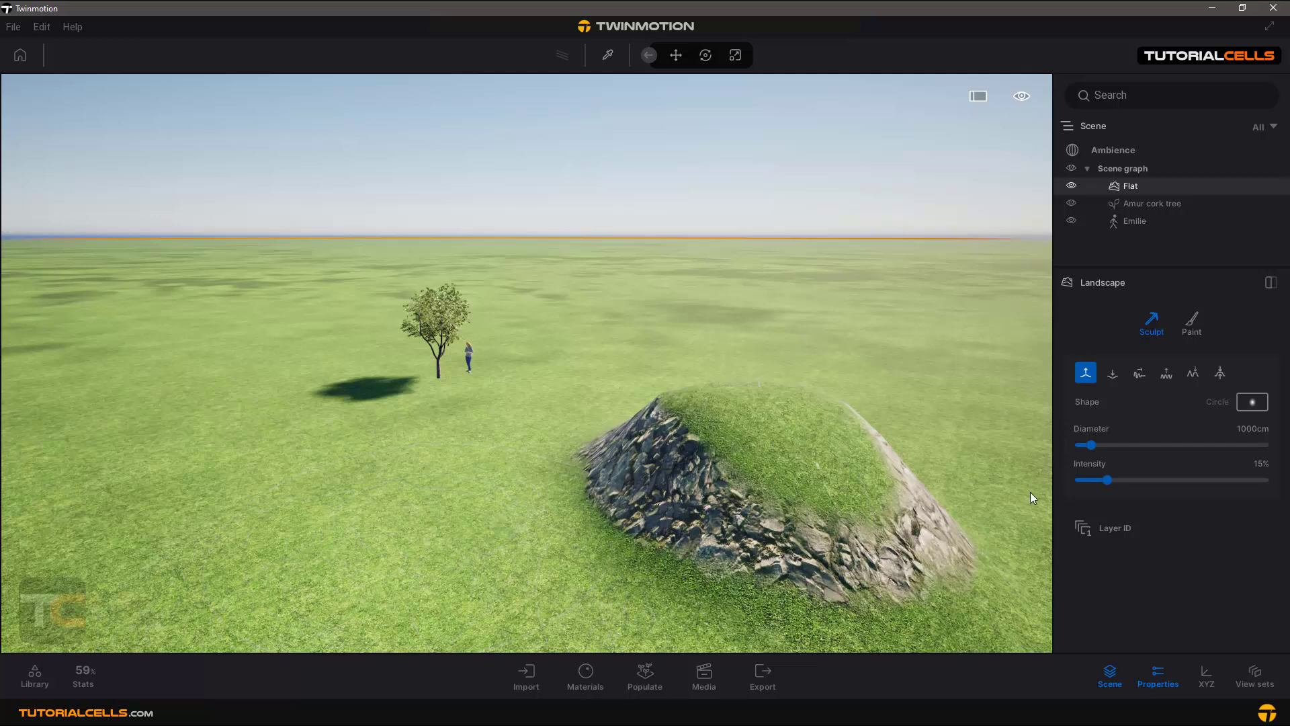
drag(1083, 444, 1087, 445)
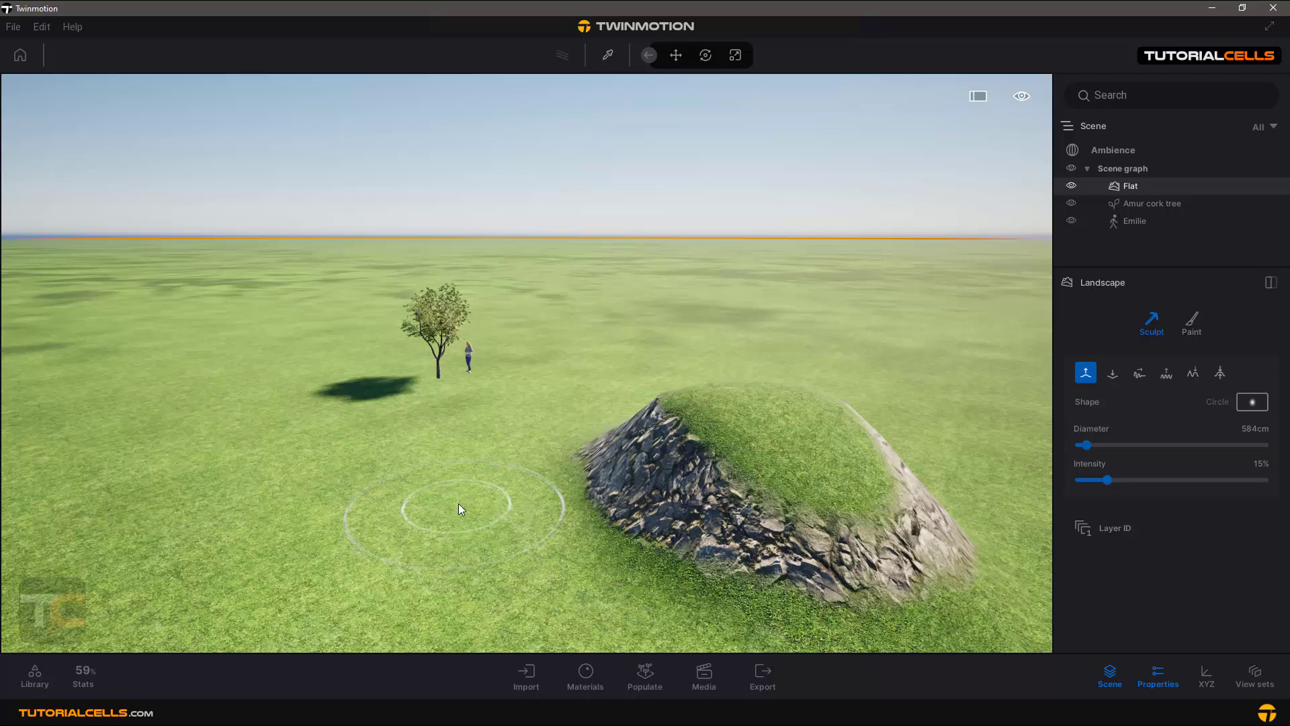
mouse_move(458, 502)
mouse_down()
mouse_move(474, 490)
mouse_move(259, 430)
mouse_move(292, 458)
mouse_move(374, 474)
mouse_move(501, 480)
mouse_move(610, 453)
mouse_move(649, 479)
mouse_up()
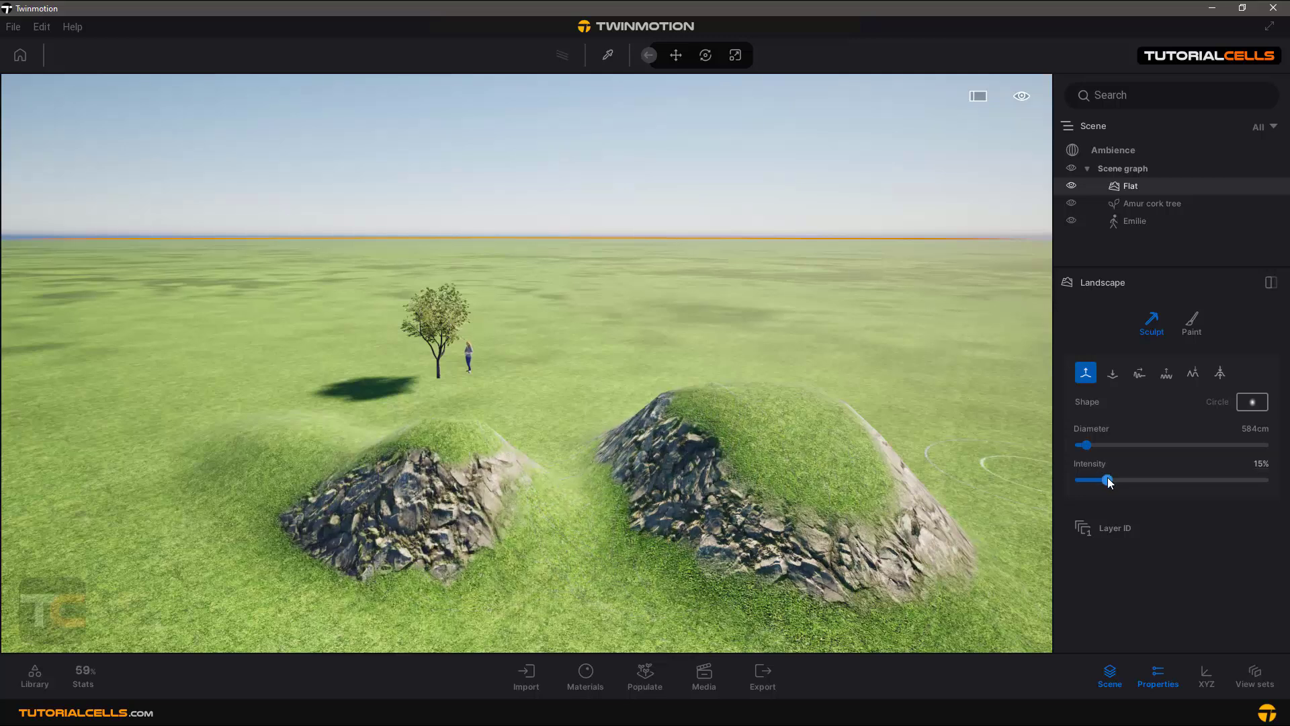
- Set the sculpt brush intensity to 100% and raise new mounds on the grass beside the smaller mound
mouse_move(1106, 481)
mouse_down()
mouse_move(1138, 478)
mouse_move(1083, 480)
mouse_up()
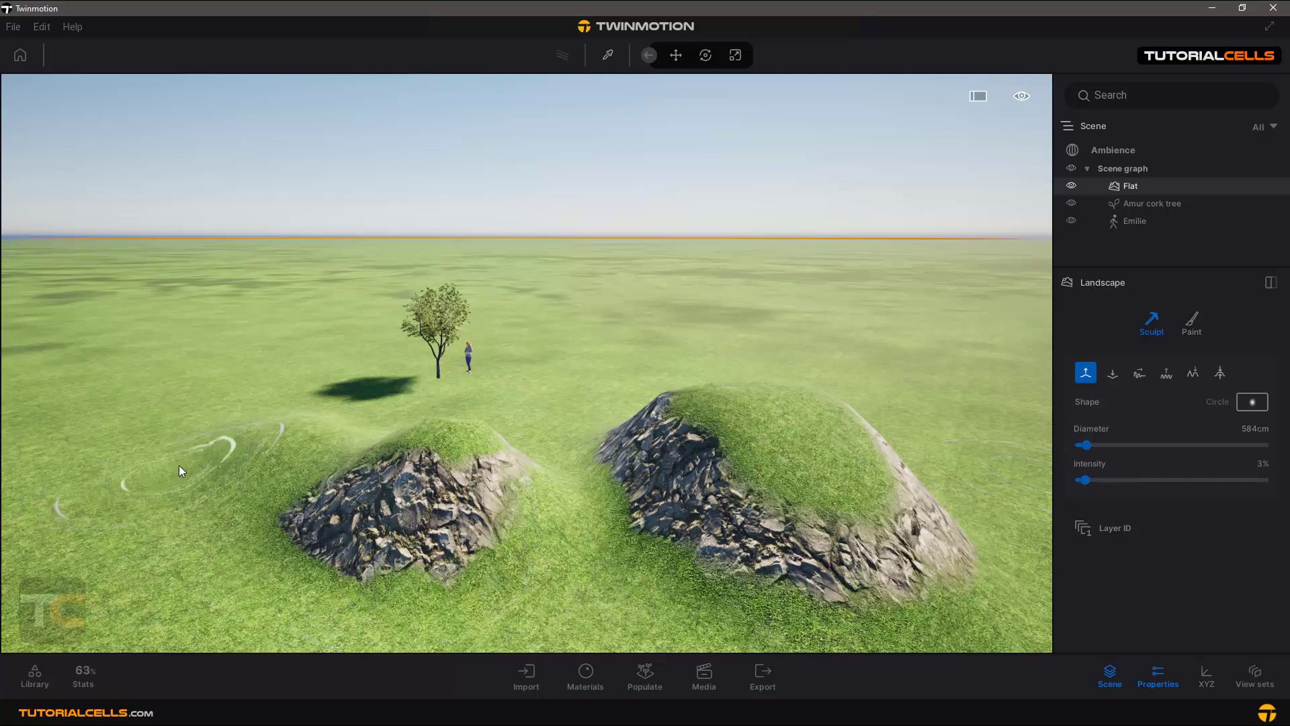
drag(1084, 480, 1264, 479)
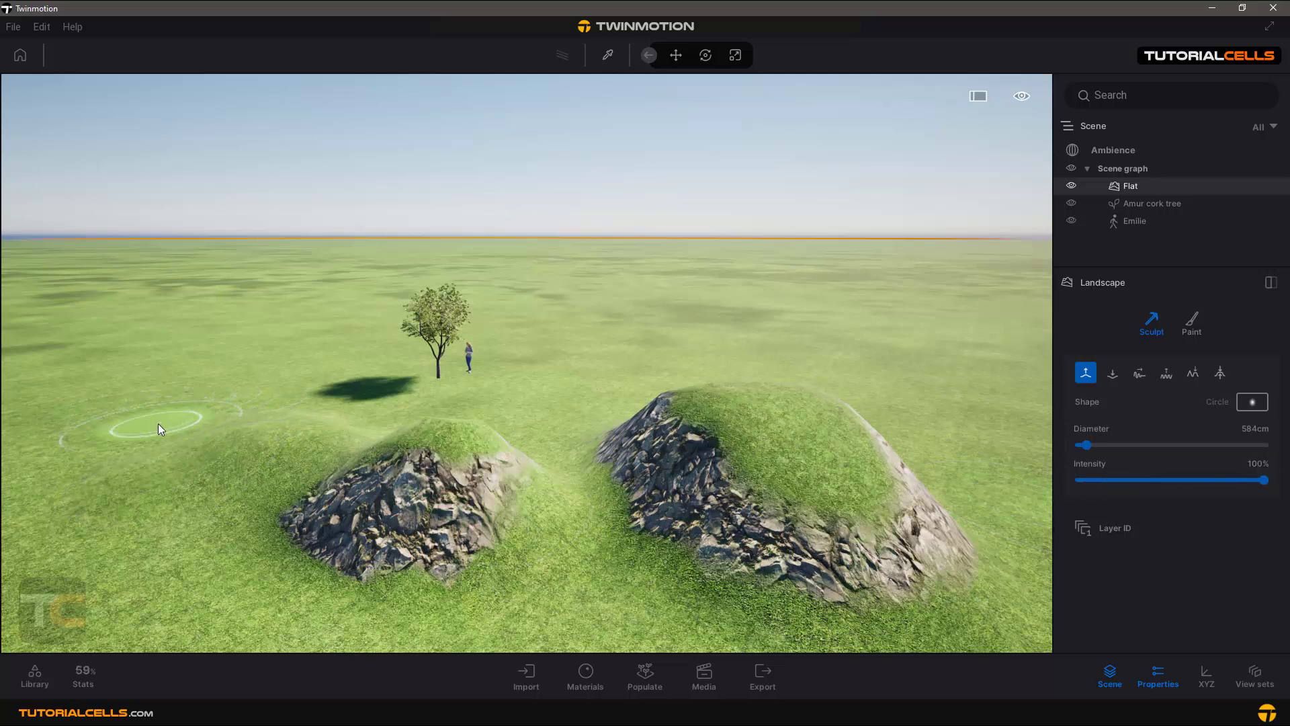
mouse_move(158, 423)
mouse_down()
mouse_move(180, 460)
mouse_move(432, 481)
mouse_up()
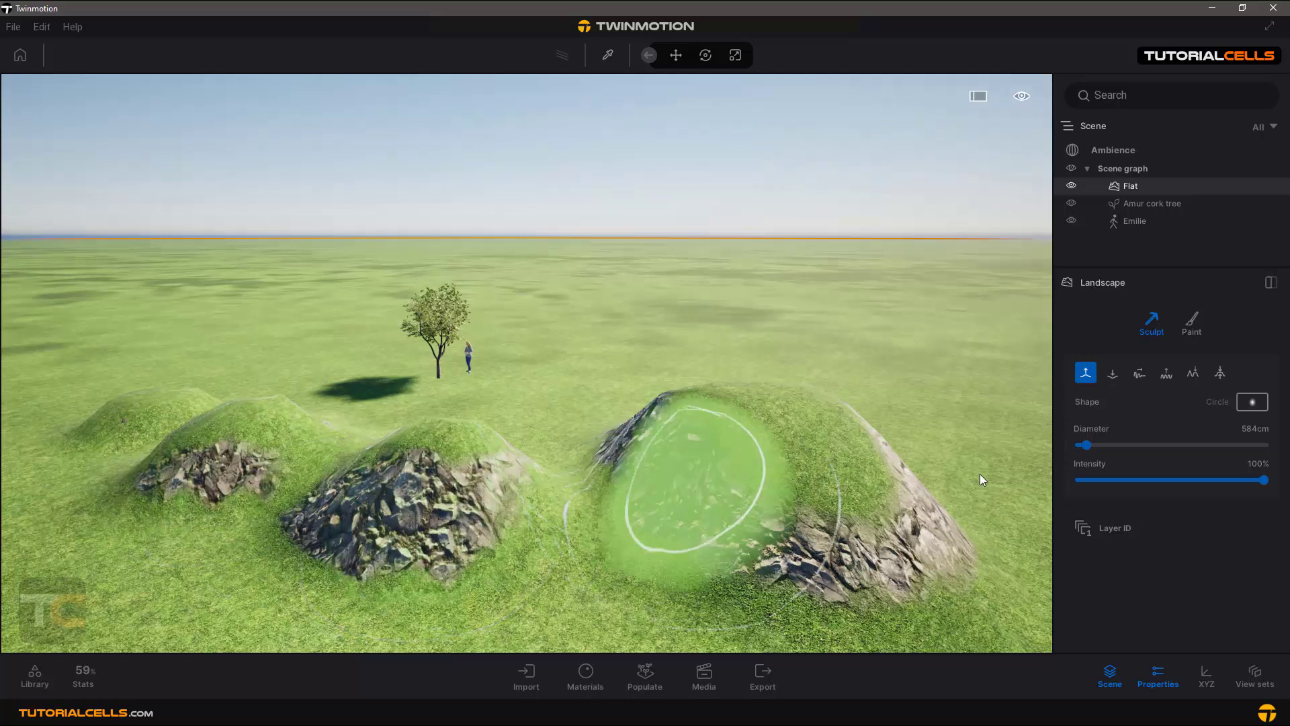
- Reduce the brush intensity to 11% and lower the top of the large mound with the Dig tool
drag(1121, 478, 1109, 479)
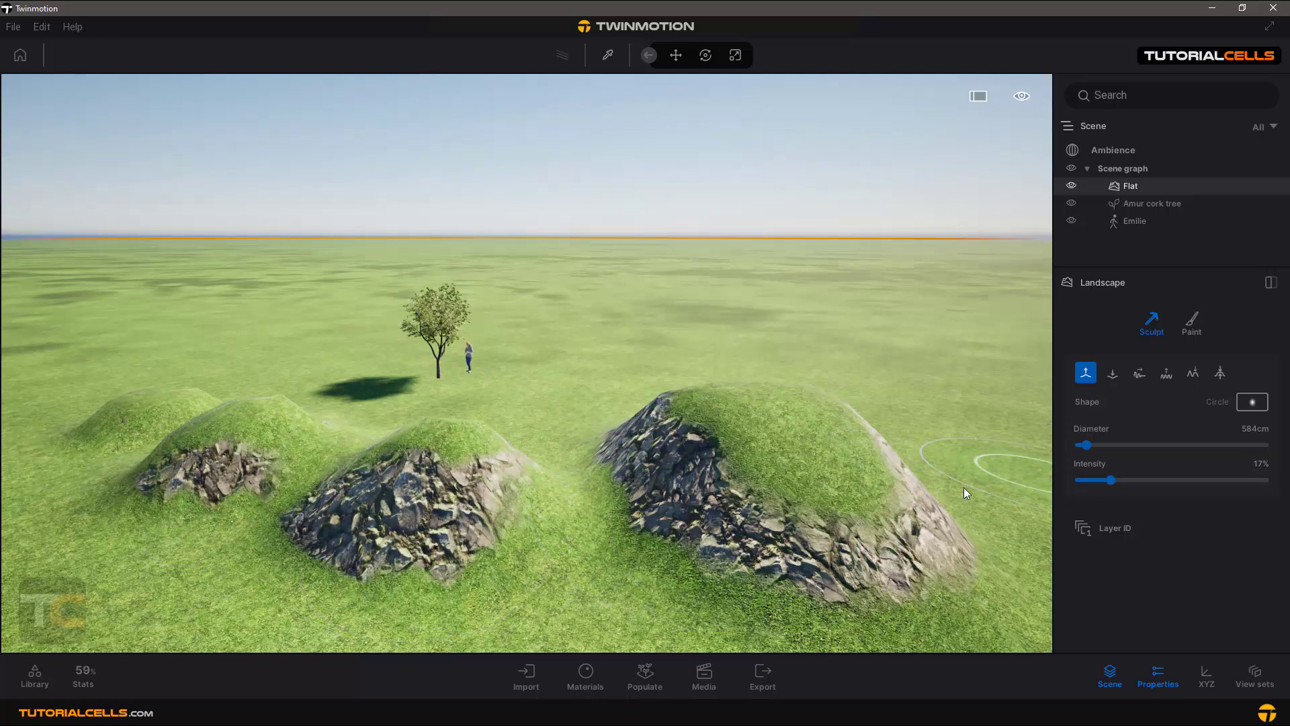
click(1100, 481)
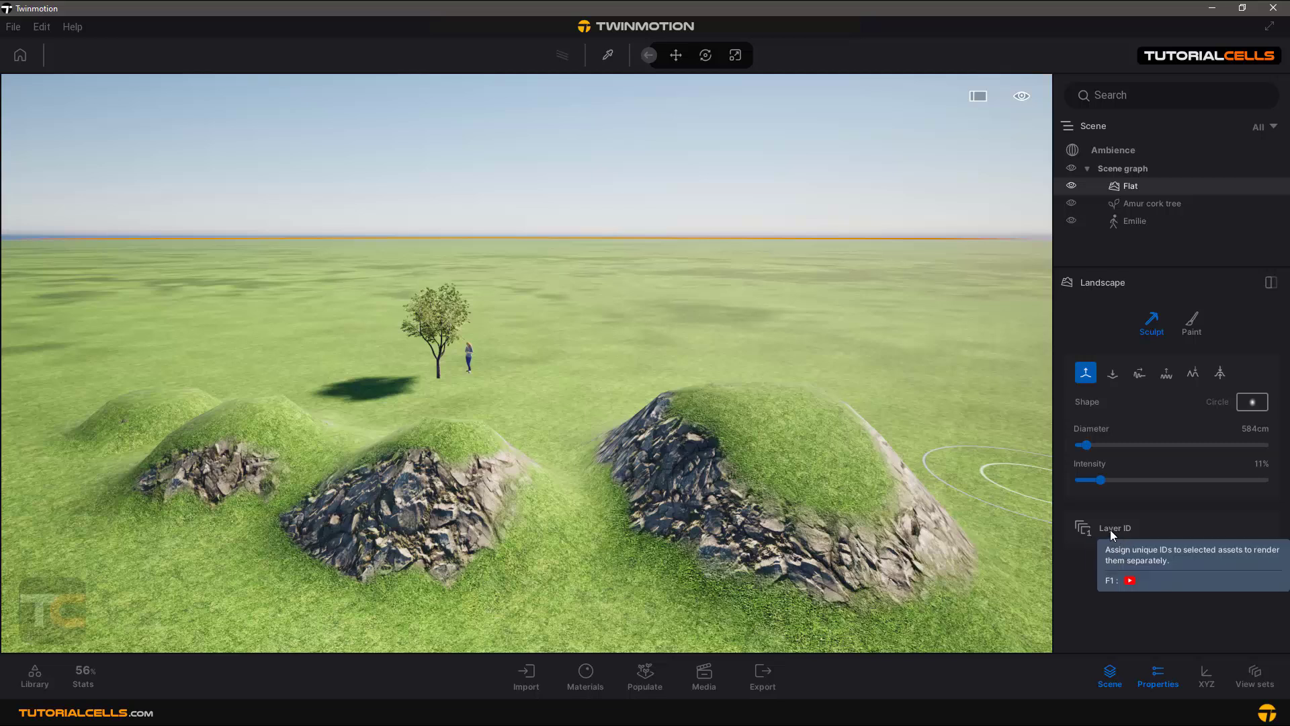
click(1110, 377)
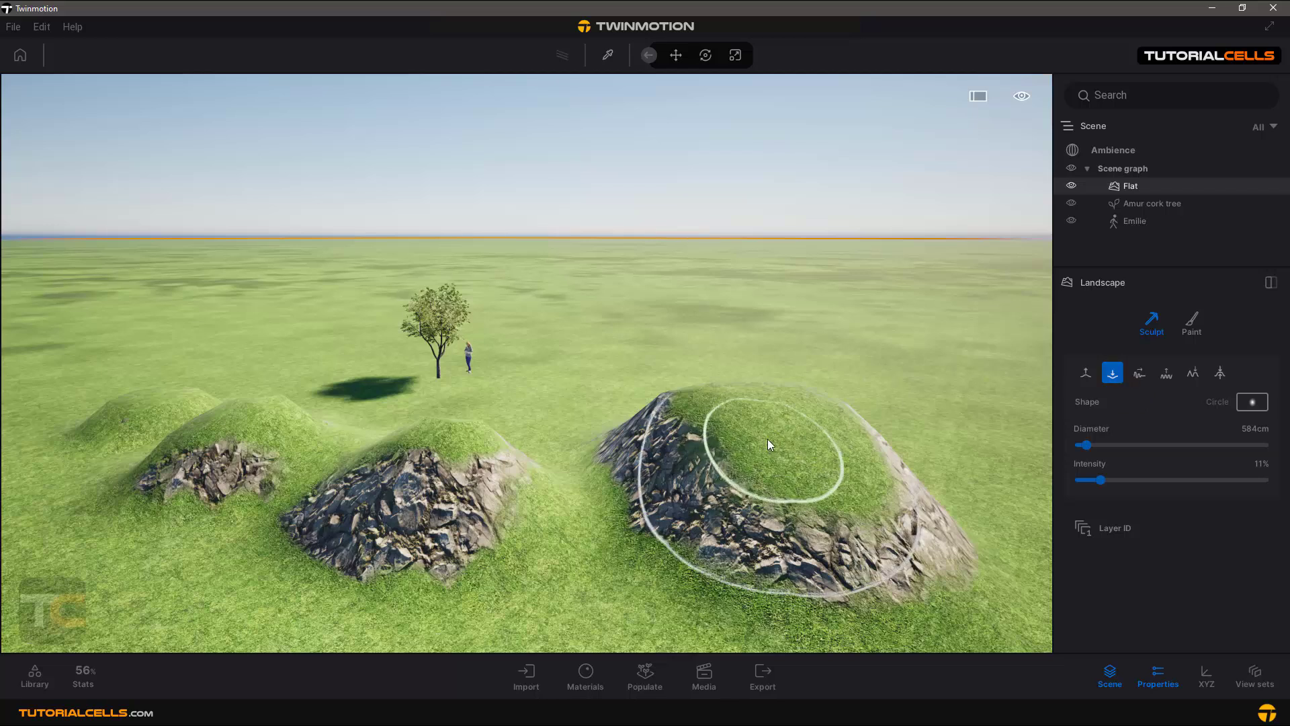
drag(767, 438, 767, 445)
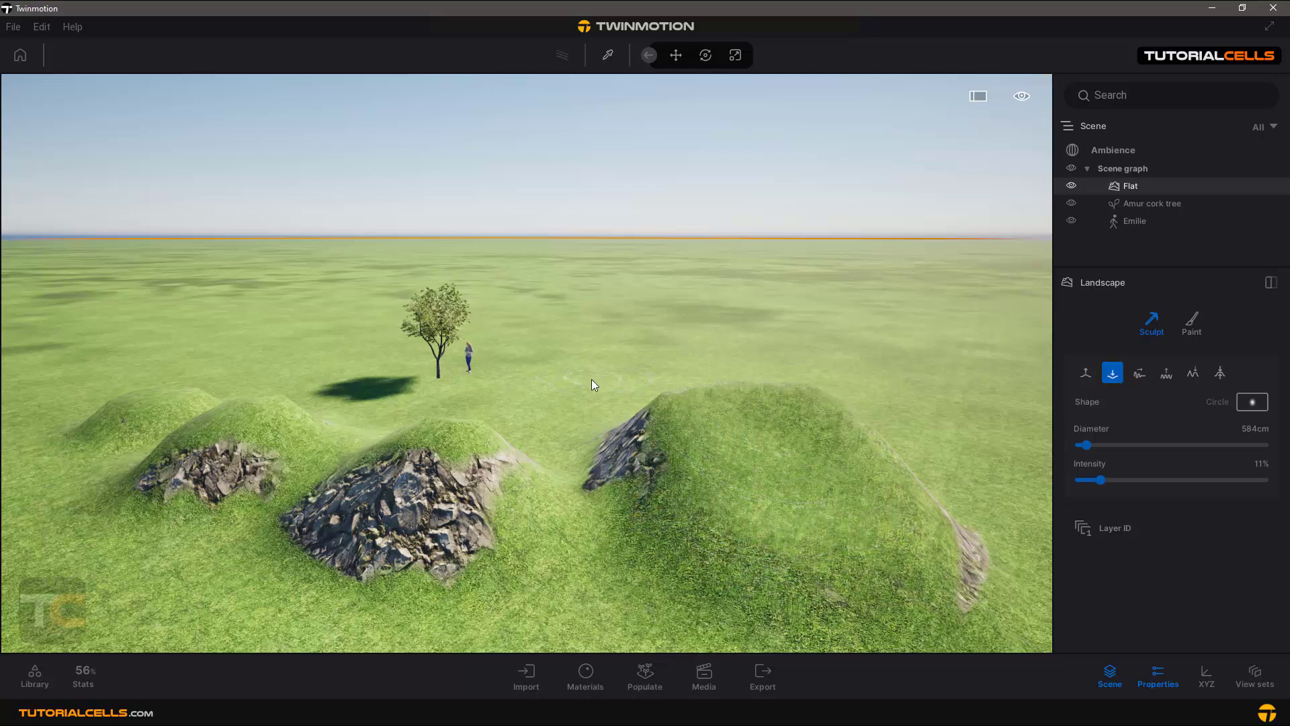
- Dig a small round hole in the flat grass beside the character
drag(596, 392, 597, 396)
key(w)
mouse_move(596, 391)
right_down()
mouse_move(597, 295)
mouse_move(595, 385)
right_up()
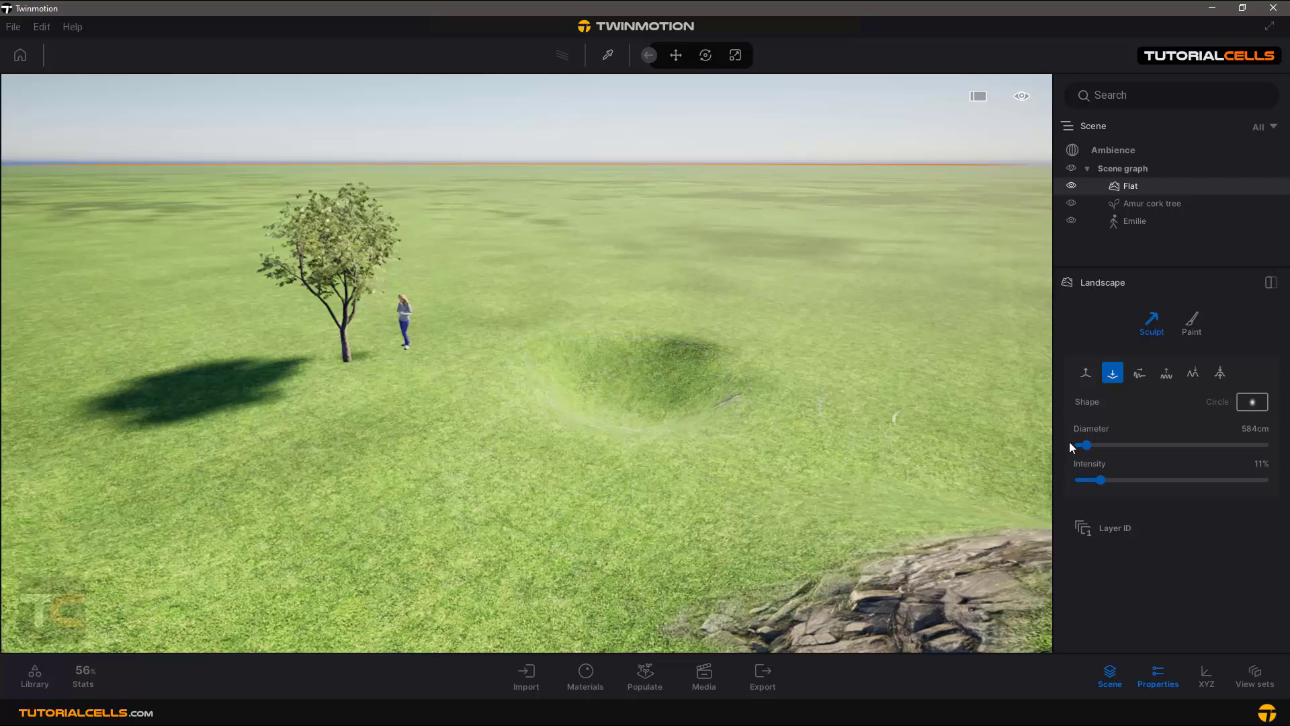
- Set the brush diameter to 1343 cm and the intensity to 48%, and enlarge the hole into a wide pit
mouse_move(1087, 445)
mouse_down()
mouse_move(1105, 447)
mouse_move(763, 360)
mouse_up()
drag(1102, 484, 1168, 480)
drag(1080, 444, 1095, 444)
mouse_move(682, 381)
mouse_down()
mouse_move(665, 397)
mouse_move(667, 381)
mouse_move(933, 229)
mouse_up()
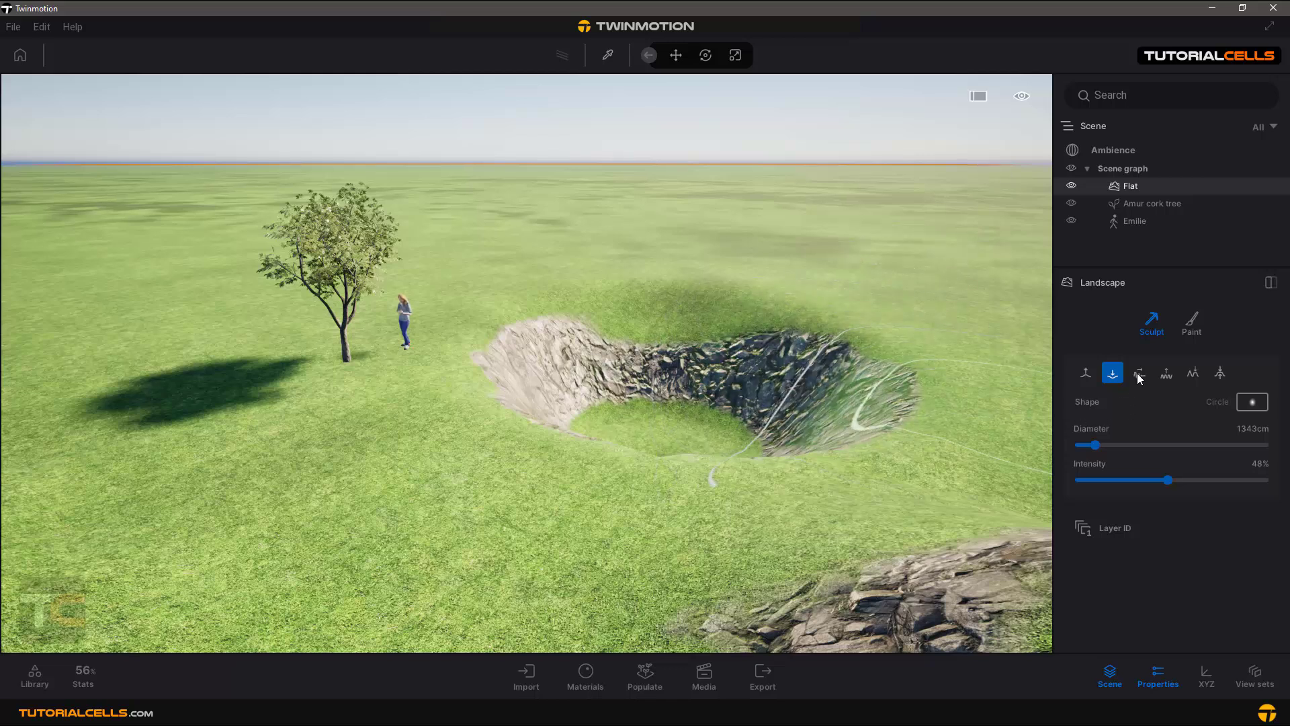
- Raise a tall pointed peak on the open grass near the smaller mounds, using the Raise tool with the Smooth circle shape
click(1087, 376)
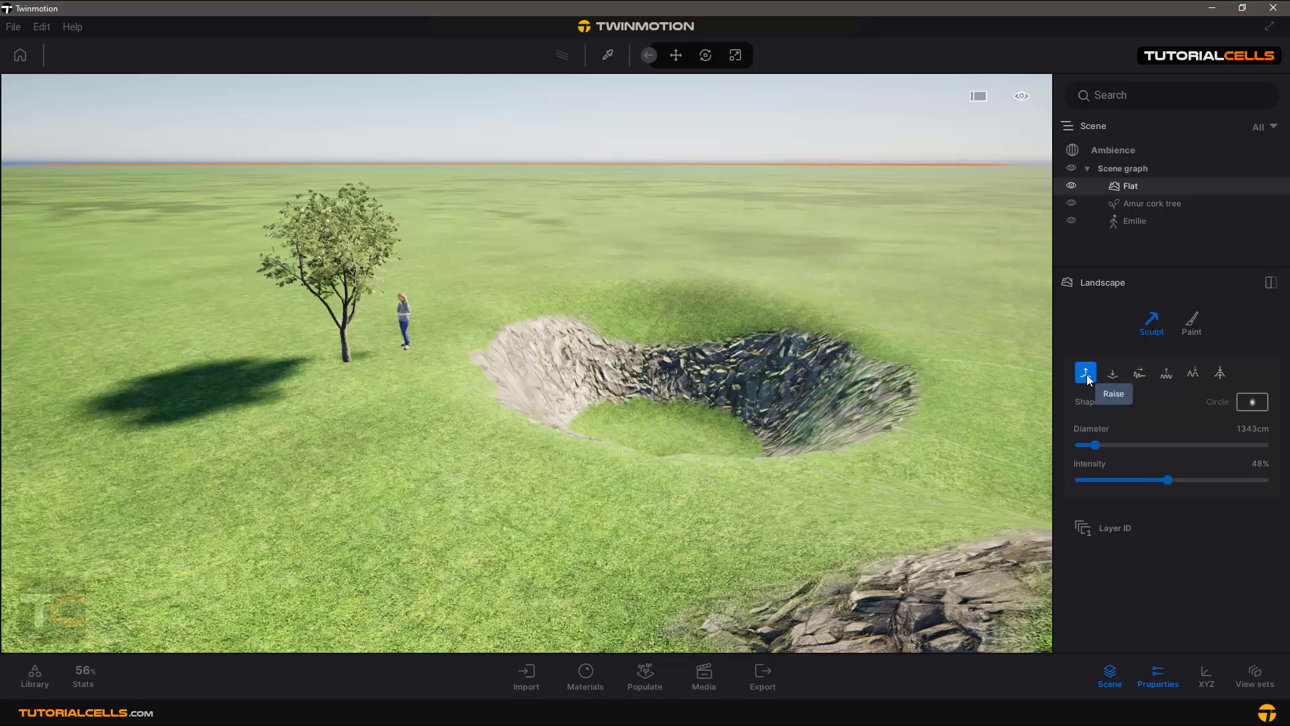
mouse_move(766, 401)
right_down()
mouse_move(654, 440)
mouse_move(202, 374)
mouse_move(505, 373)
mouse_move(403, 518)
mouse_move(349, 564)
mouse_move(366, 531)
right_up()
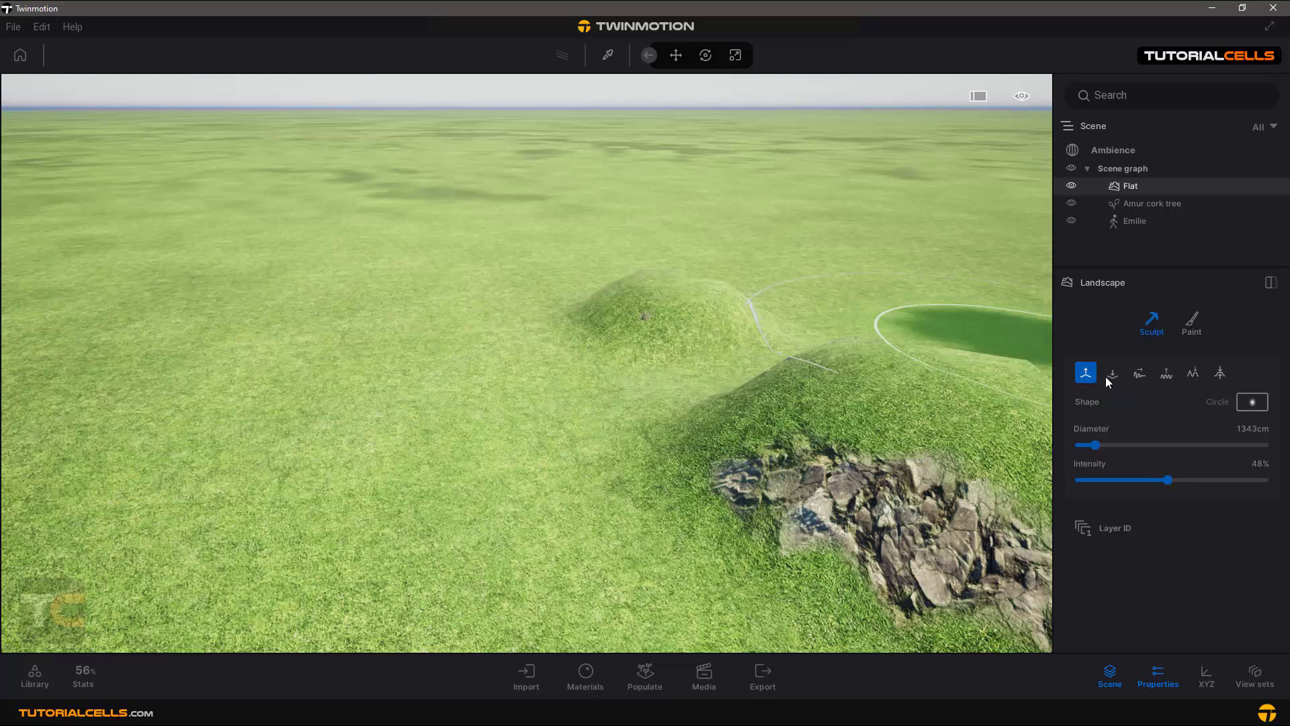
click(1248, 404)
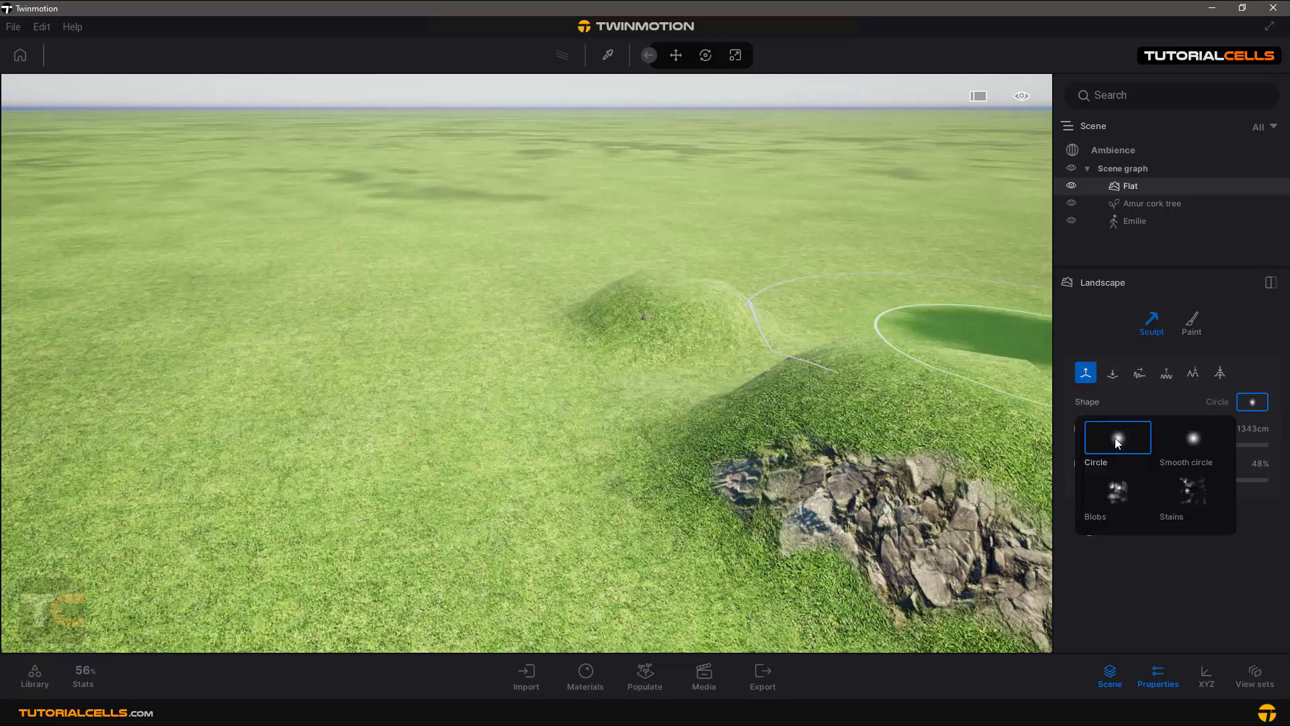
click(1179, 436)
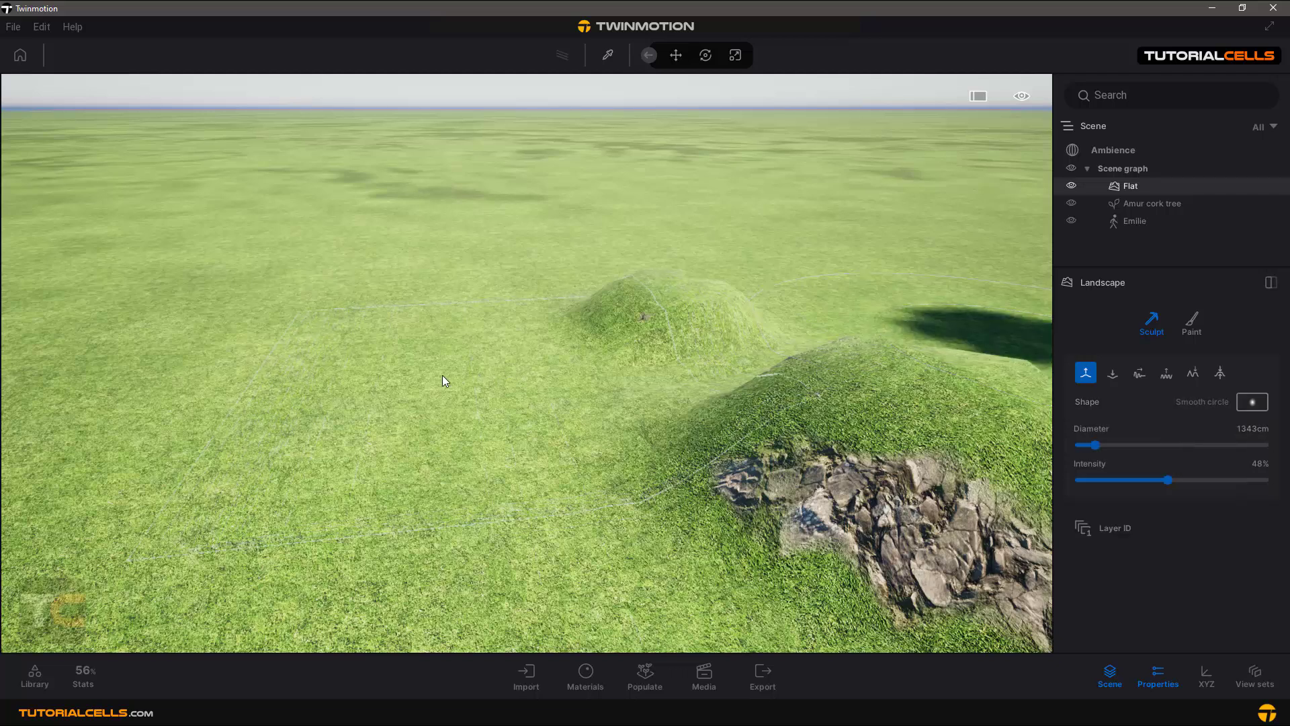
mouse_move(417, 373)
mouse_down()
mouse_move(427, 376)
mouse_move(399, 411)
mouse_up()
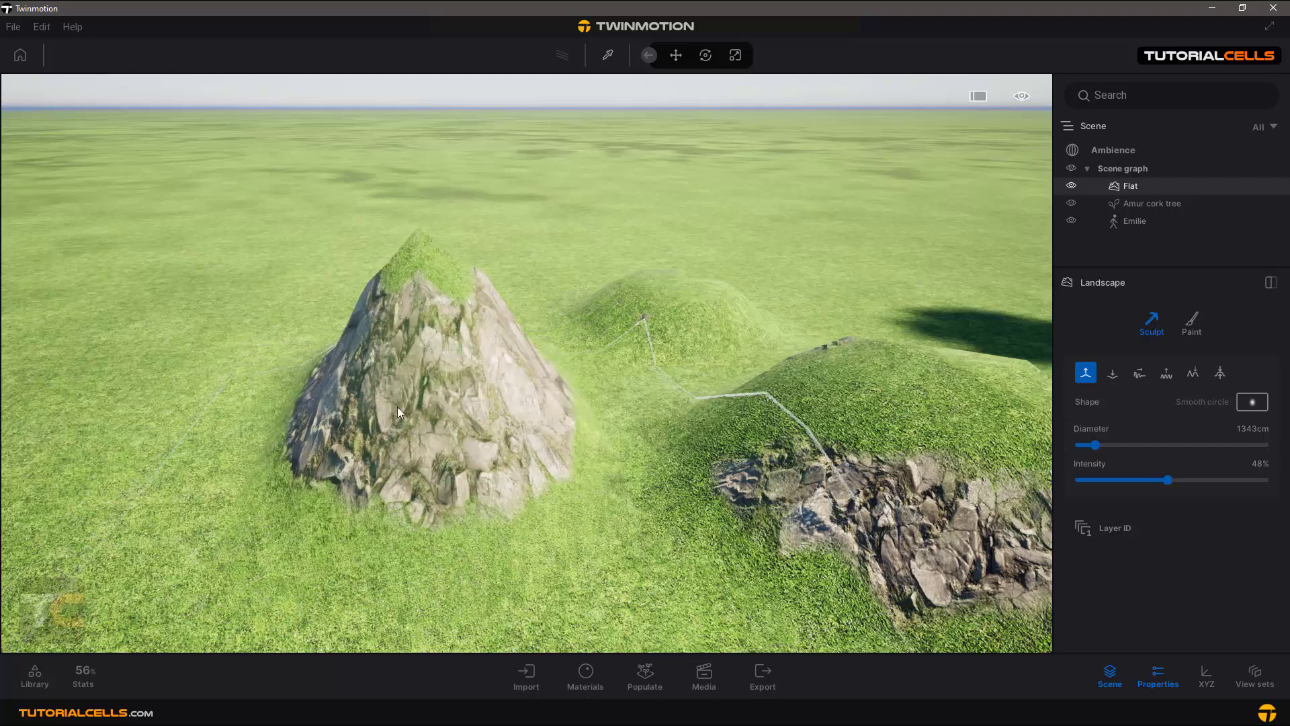
- Switch the brush shape to Blobs, raise the small mound behind the peak, and raise a low bump on the grass nearby
click(1251, 405)
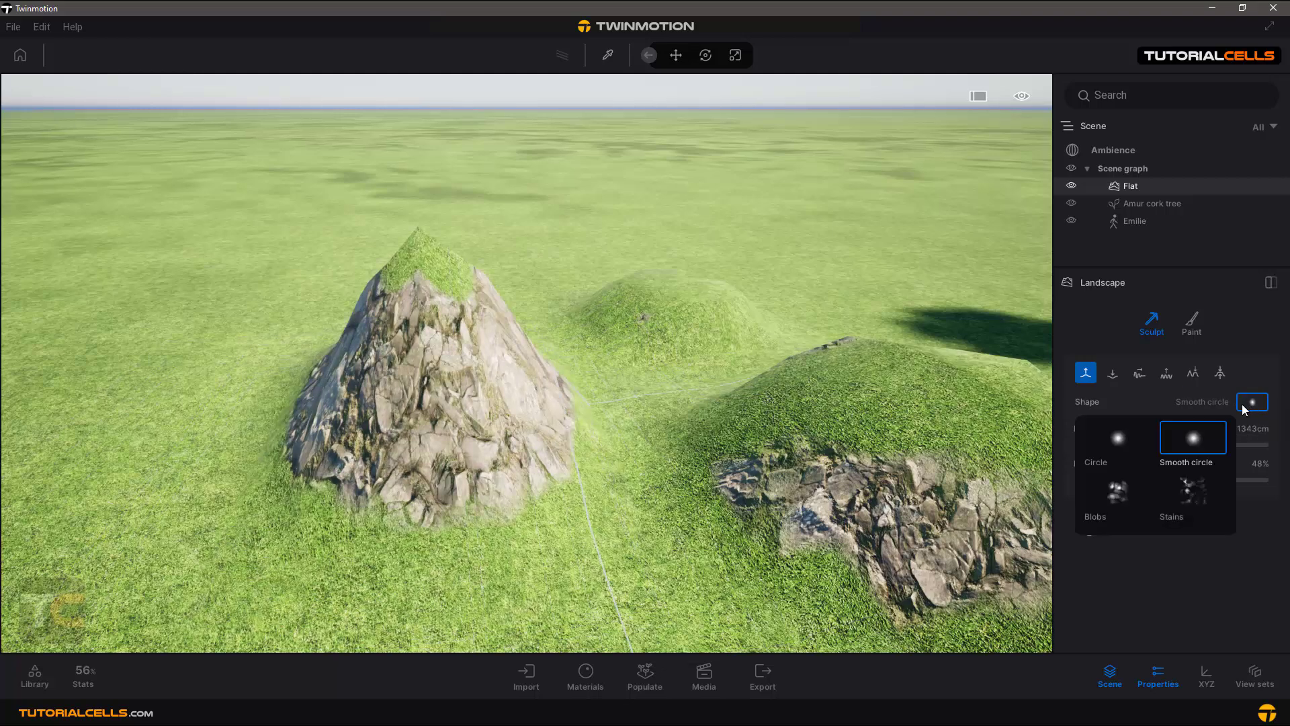
click(1116, 494)
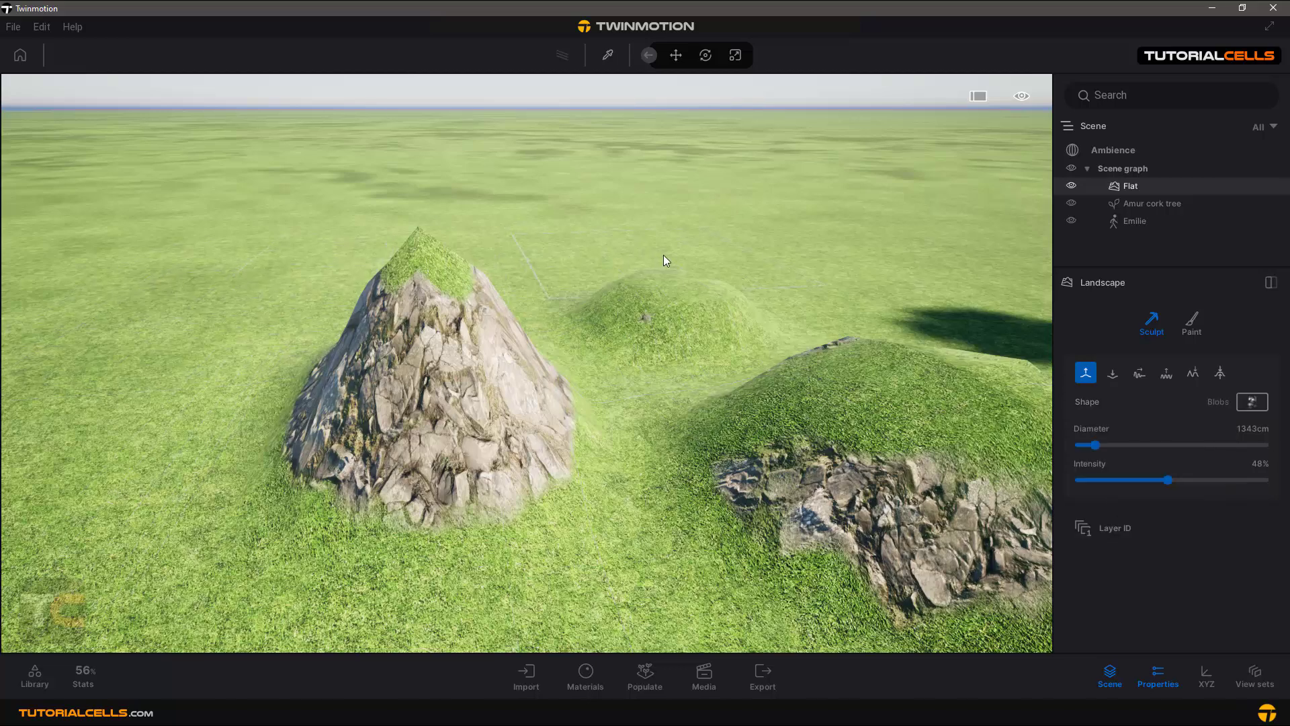
drag(668, 257, 675, 255)
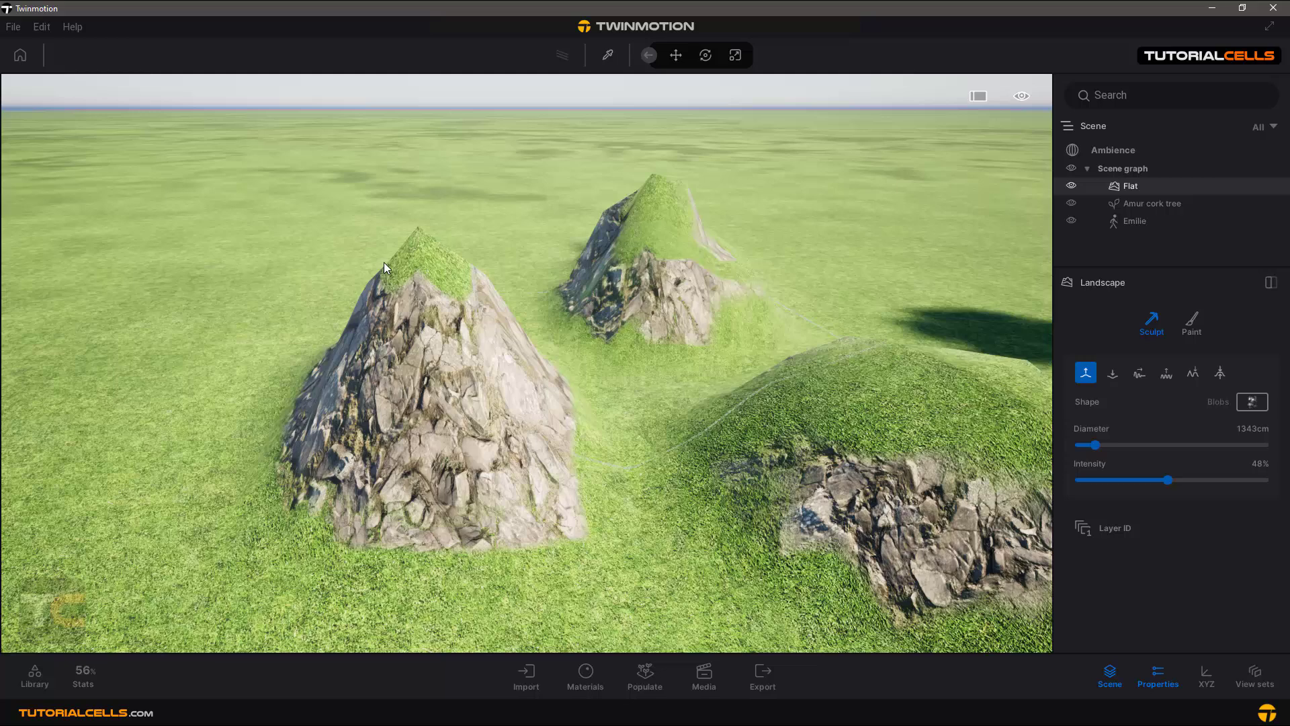
click(289, 268)
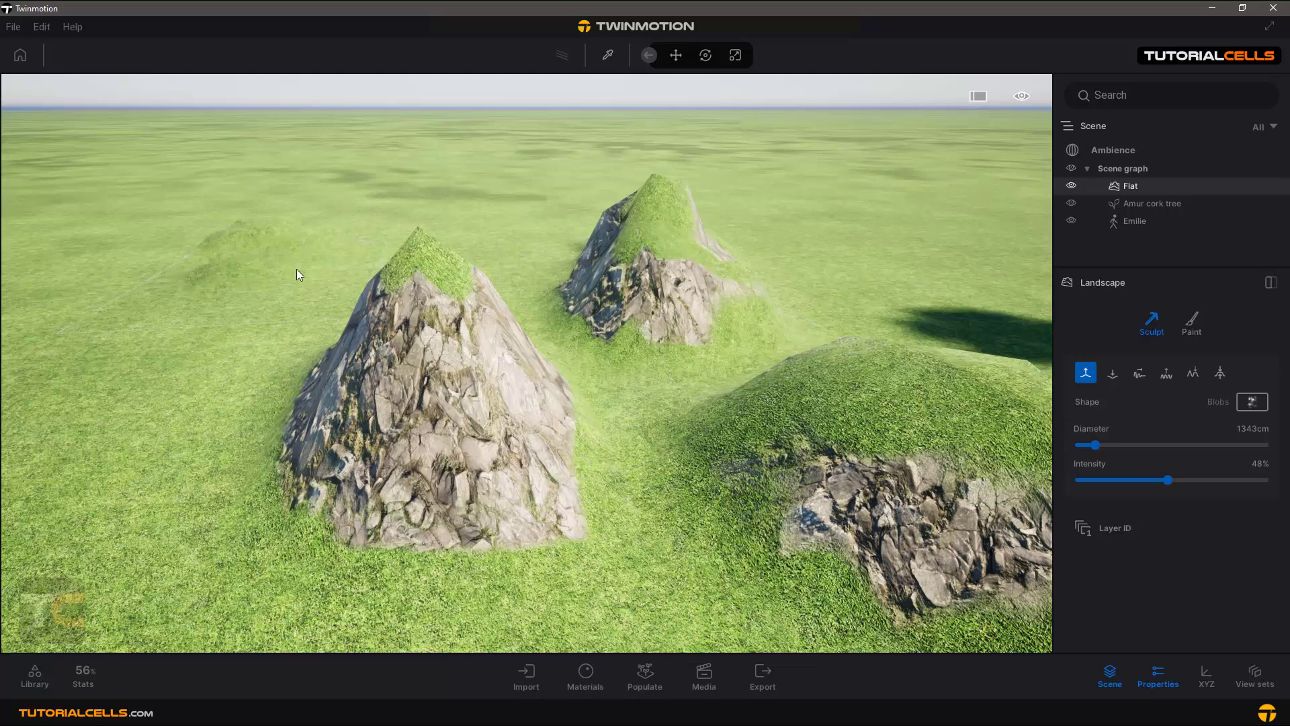
- Raise a cluster of uneven hills behind the tree using the Stains brush shape with a diameter of 2803 cm
click(1262, 407)
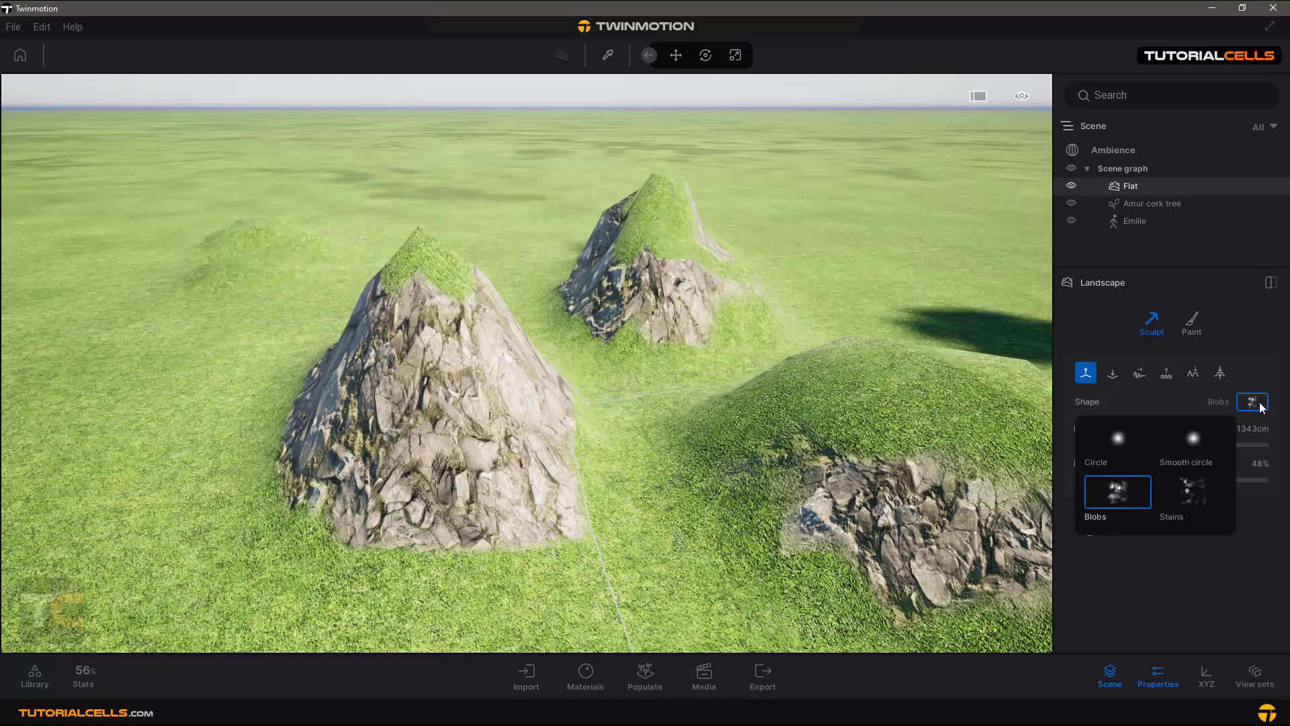
click(1192, 491)
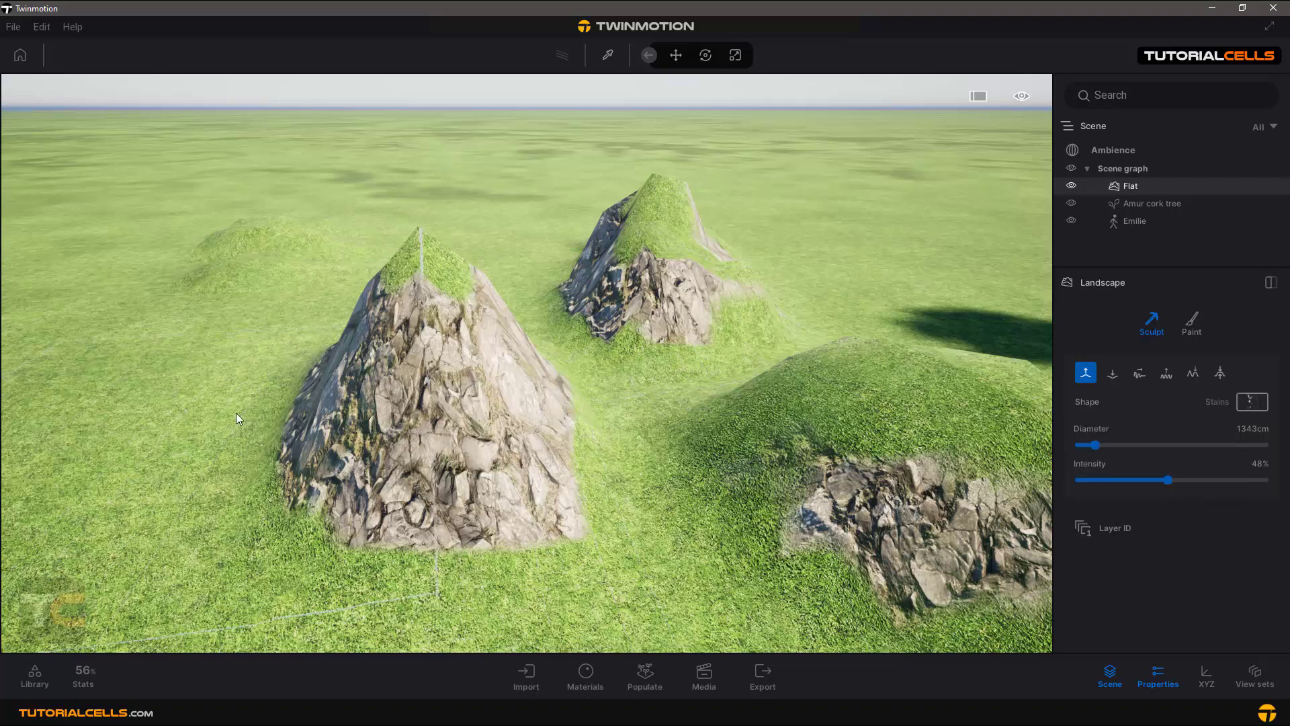
key(q)
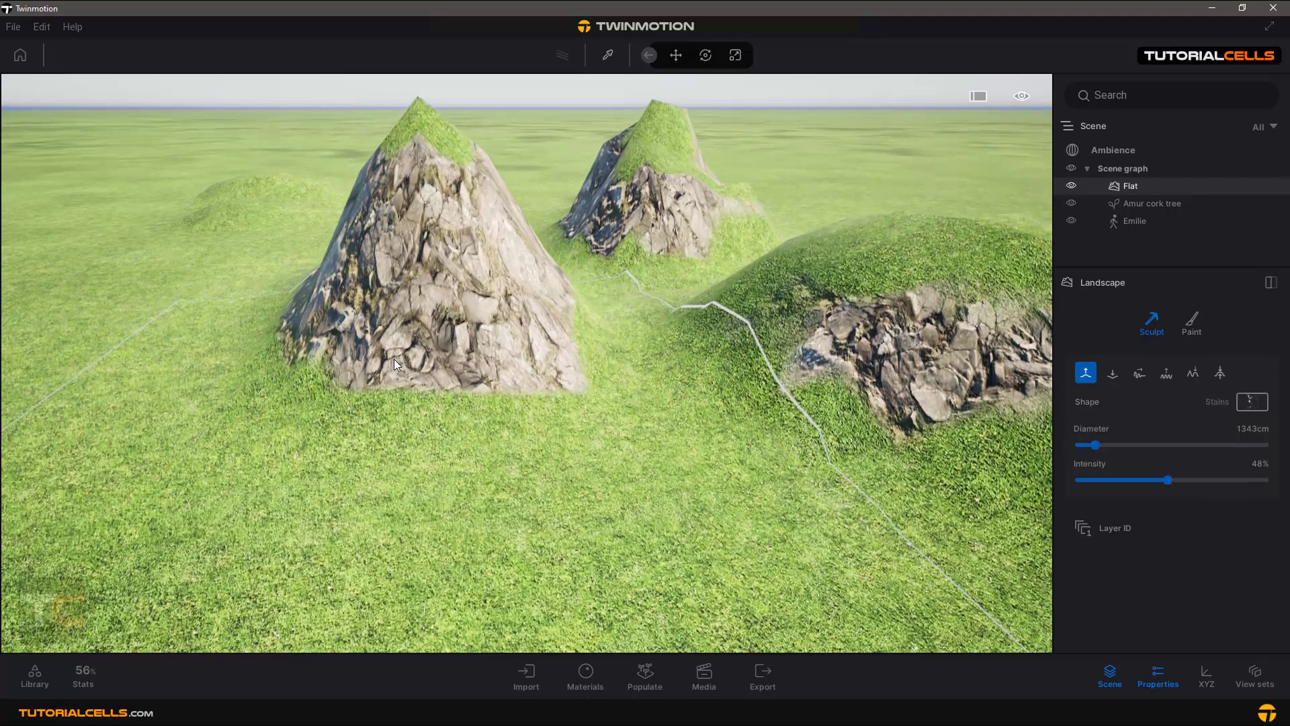
key(e)
key(e)
right_drag(391, 330, 638, 389)
right_drag(395, 292, 379, 308)
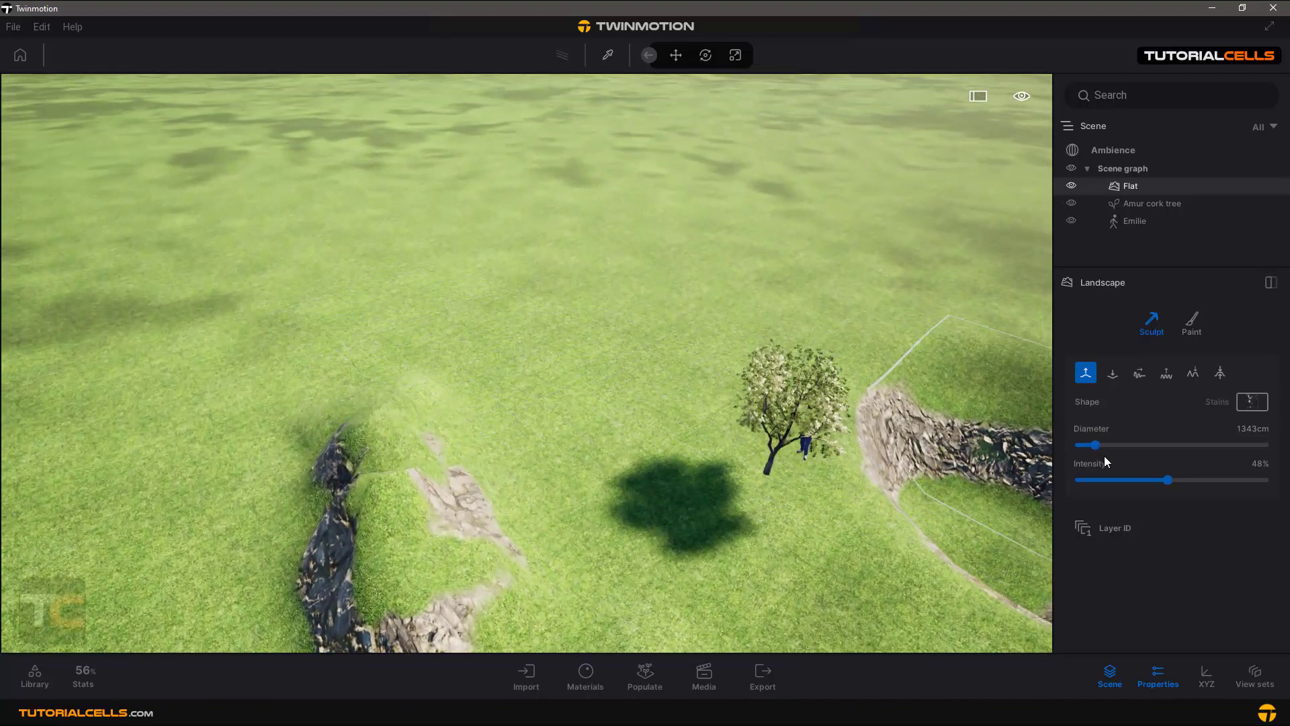
drag(1104, 445, 1120, 444)
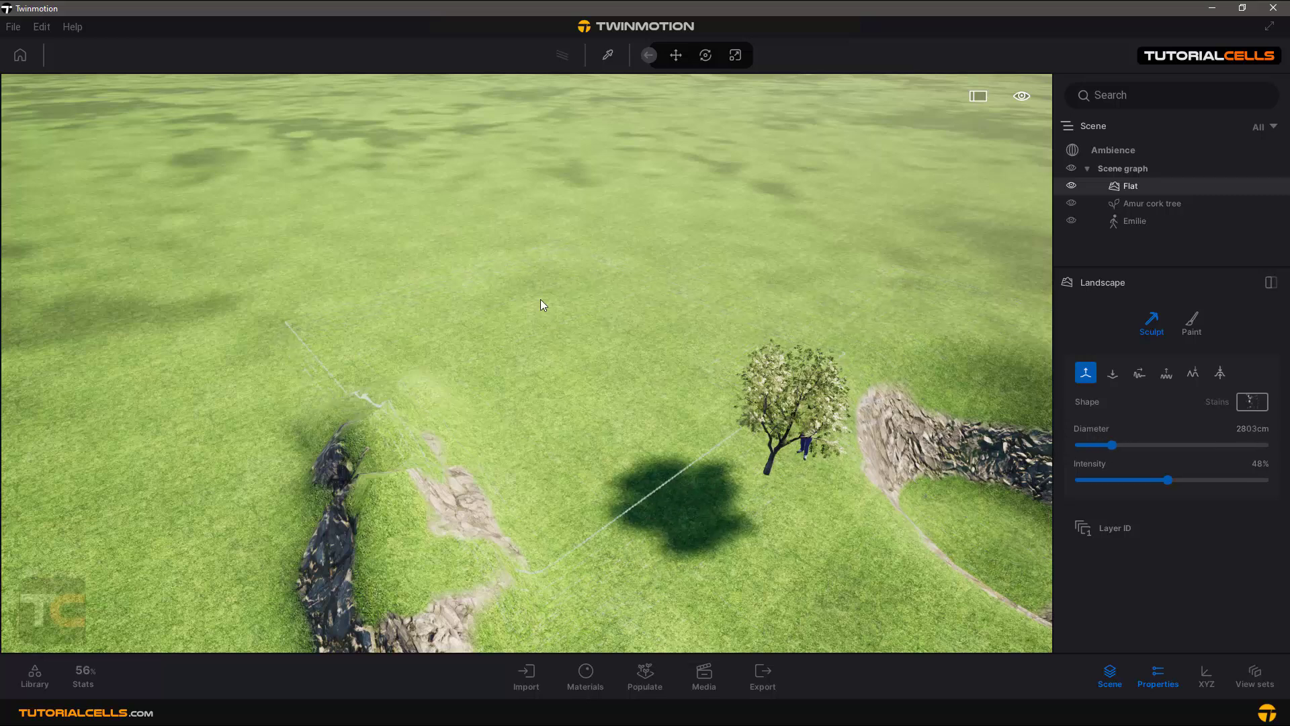
drag(538, 304, 543, 307)
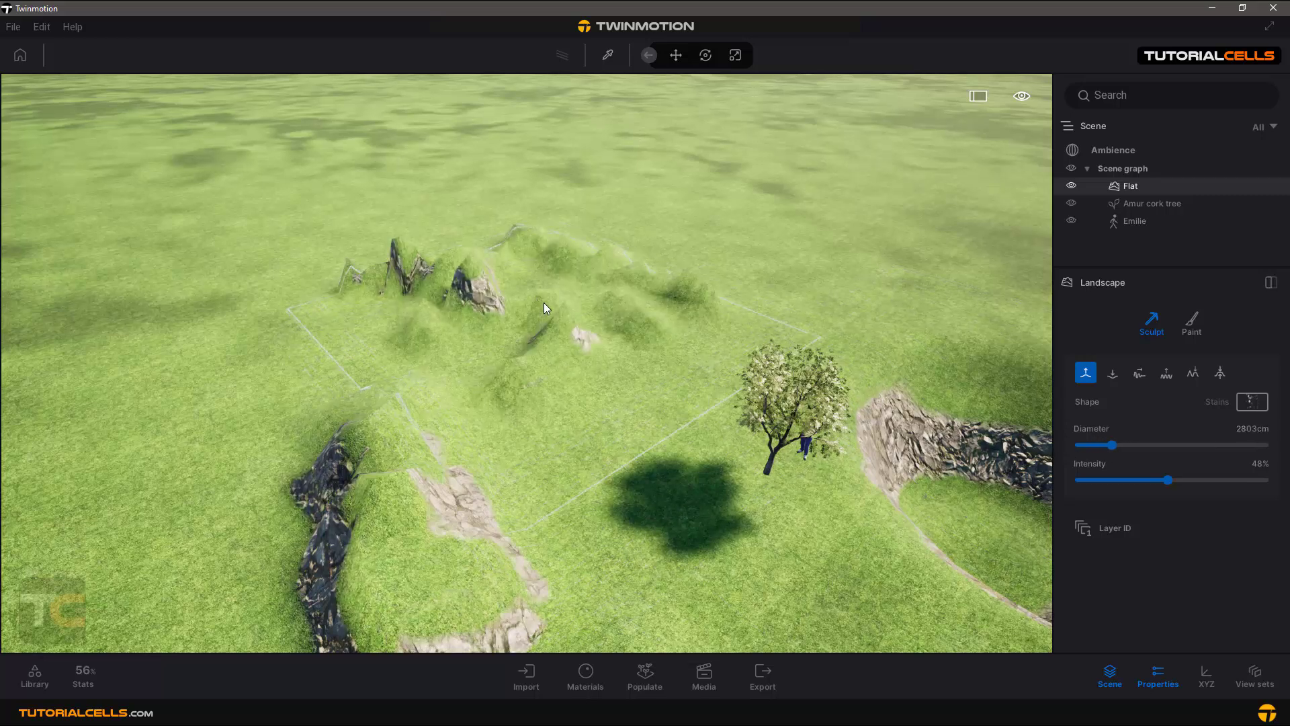
- Set the sculpt brush back to the Circle shape with a diameter of 1285 cm
click(1241, 404)
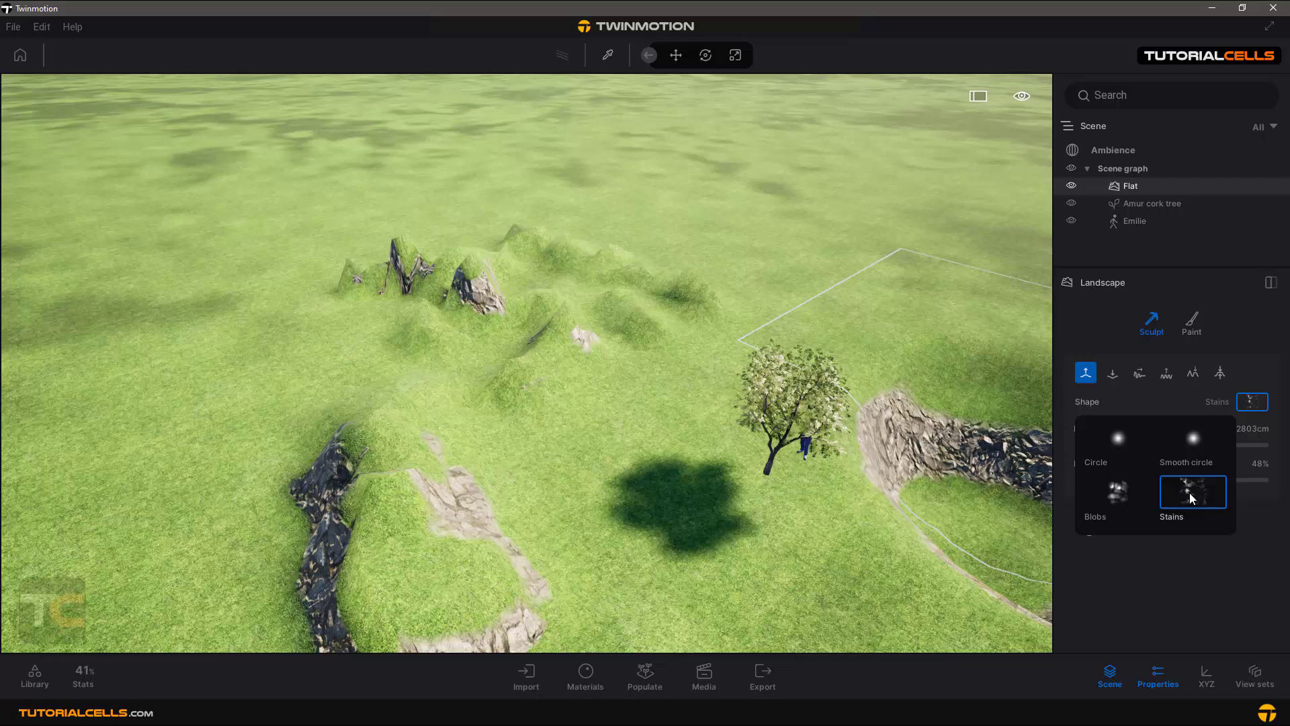
click(1150, 582)
click(1254, 405)
click(1119, 448)
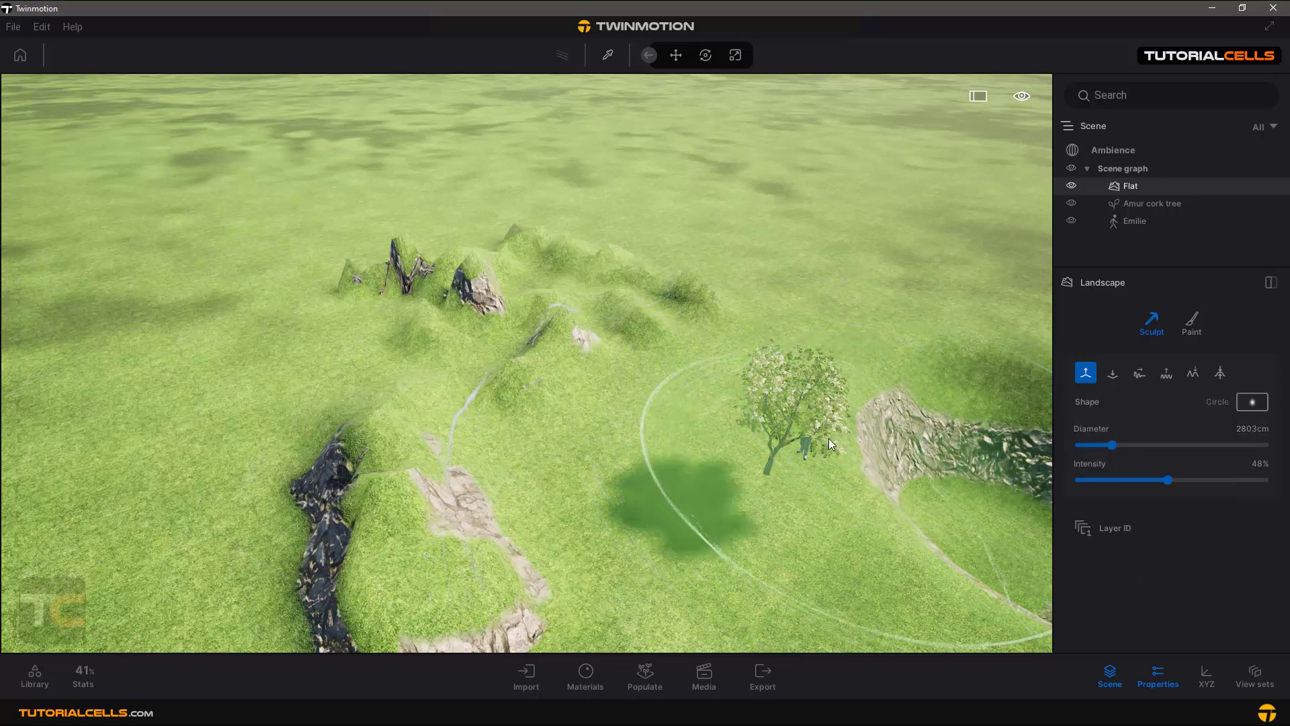
click(1094, 445)
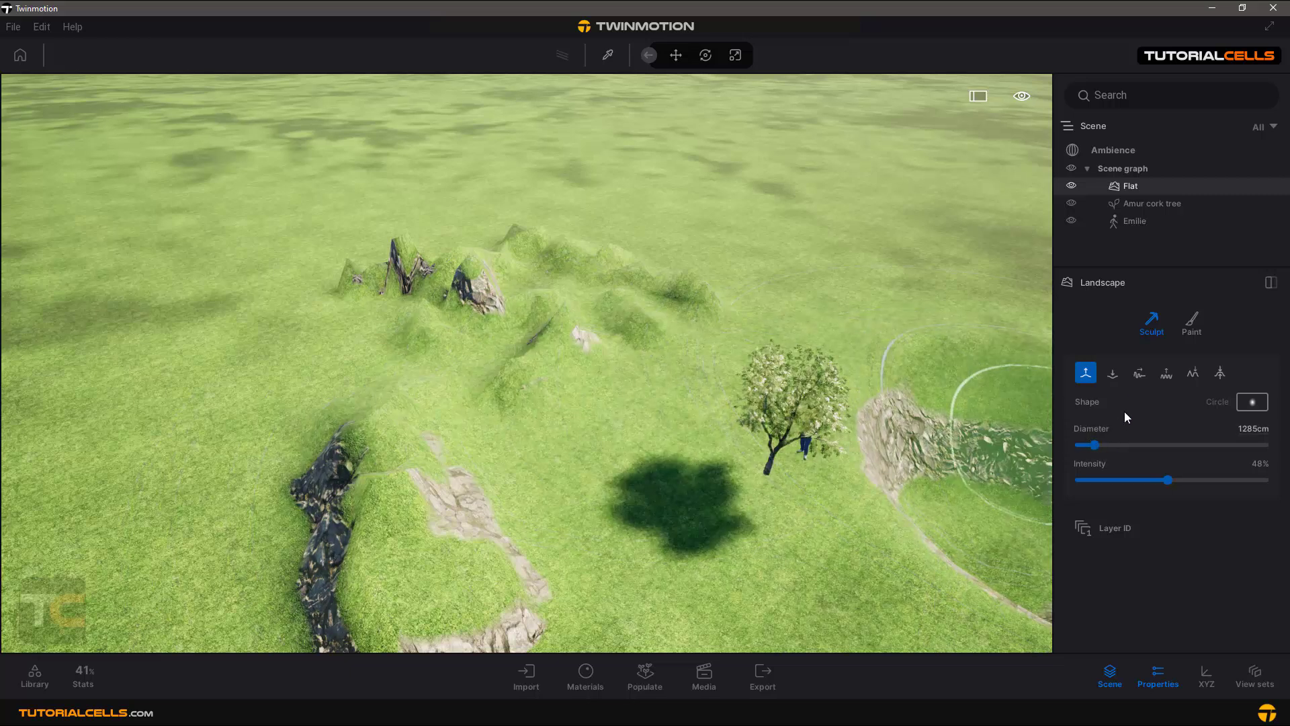
- Flatten the pit and the uneven ground around the tree with the flattening sculpt tool
click(1112, 372)
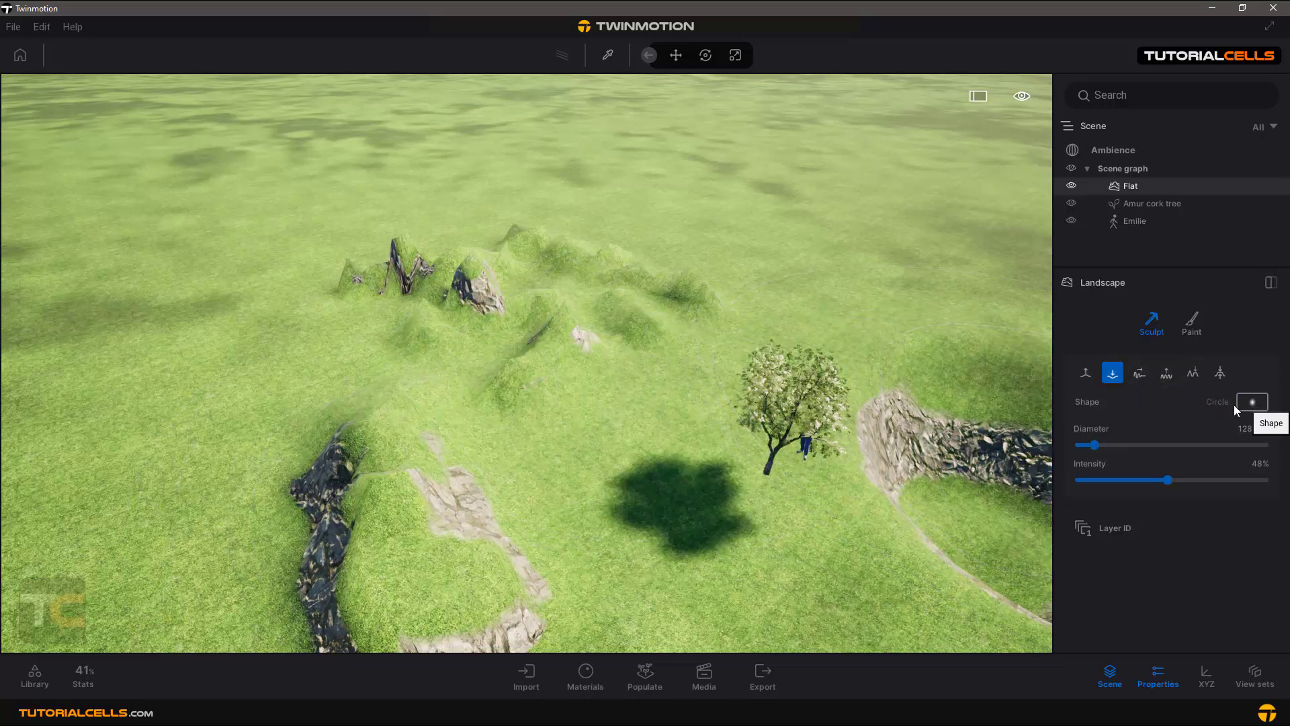
click(1141, 374)
mouse_move(340, 381)
mouse_down()
mouse_move(364, 333)
mouse_move(362, 297)
mouse_move(405, 288)
mouse_move(494, 281)
mouse_move(676, 333)
mouse_move(505, 368)
mouse_move(522, 248)
mouse_move(558, 297)
mouse_move(396, 403)
mouse_move(415, 487)
mouse_move(590, 475)
mouse_move(563, 446)
mouse_up()
right_drag(518, 416, 766, 379)
mouse_move(361, 375)
mouse_down()
mouse_move(473, 345)
mouse_move(571, 380)
mouse_move(531, 457)
mouse_move(494, 377)
mouse_move(421, 401)
mouse_move(489, 453)
mouse_move(651, 470)
mouse_move(958, 418)
mouse_up()
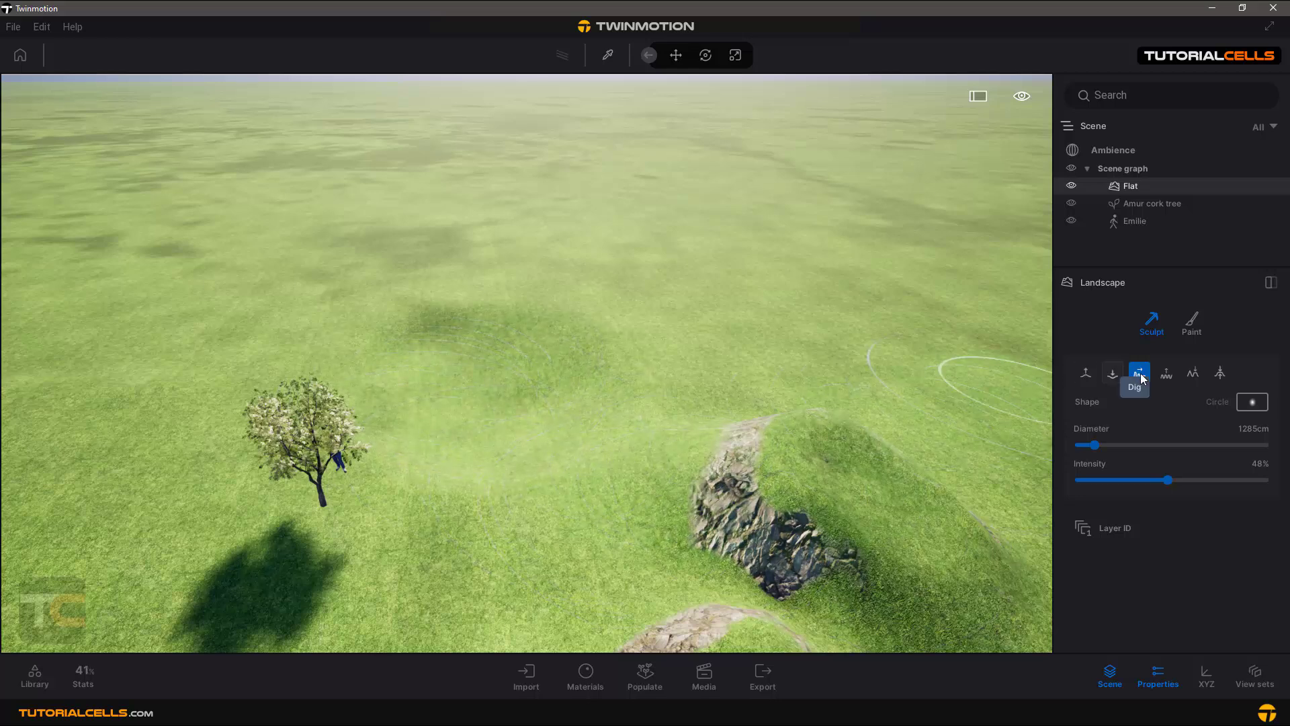
- Roughen the grass terrain around the tree and mounds with the Noise tool, using a 2861 cm diameter and 54% intensity
click(1166, 373)
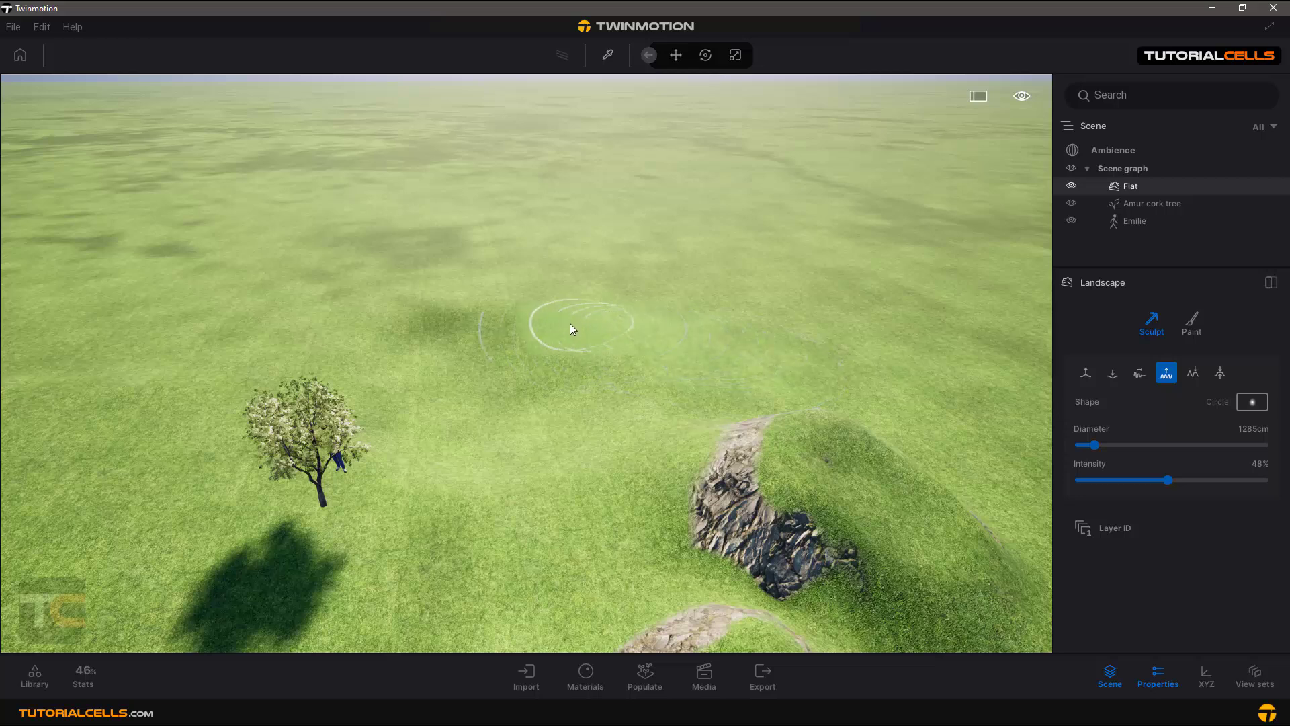
drag(1093, 445, 1113, 445)
drag(1176, 479, 1181, 479)
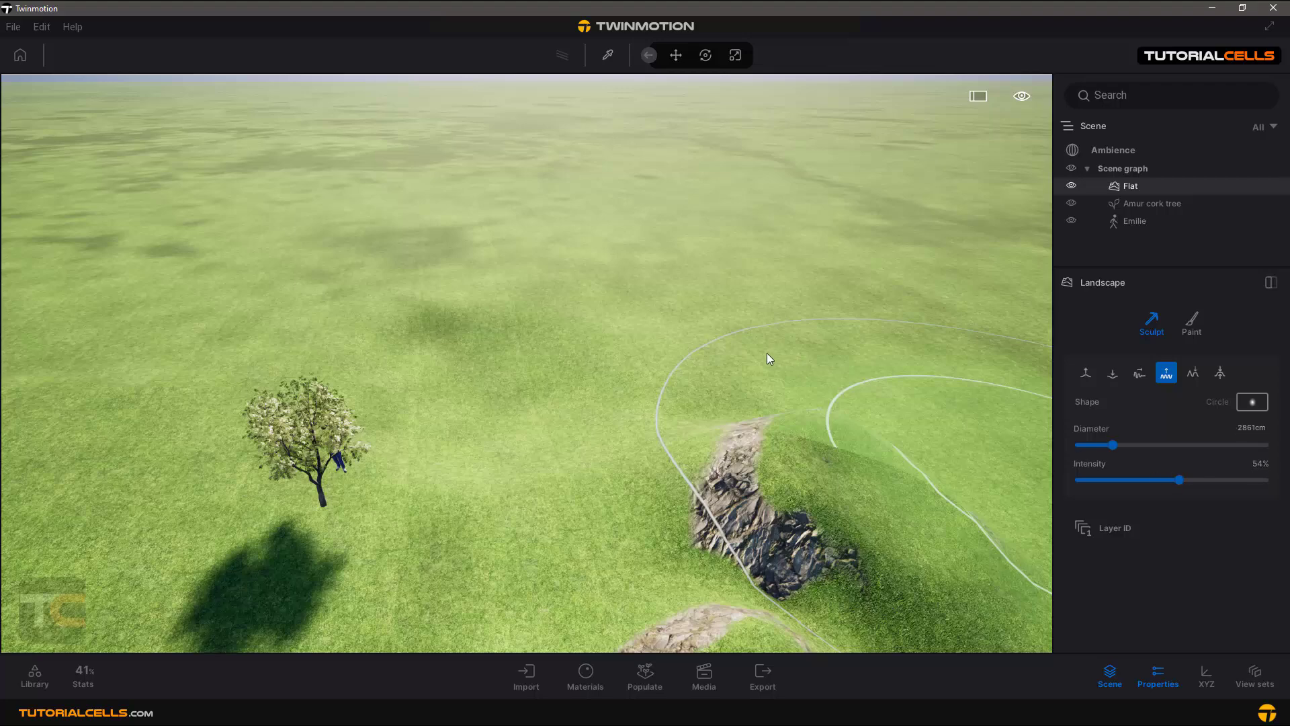
mouse_move(768, 353)
mouse_down()
mouse_move(634, 293)
mouse_move(536, 334)
mouse_move(800, 469)
mouse_move(720, 461)
mouse_up()
mouse_move(720, 461)
right_down()
mouse_move(779, 443)
mouse_move(706, 416)
mouse_move(629, 470)
mouse_move(222, 498)
mouse_move(168, 457)
mouse_move(114, 483)
mouse_move(376, 578)
mouse_move(772, 481)
right_up()
drag(772, 481, 684, 504)
right_drag(684, 504, 664, 405)
mouse_move(679, 441)
mouse_down()
mouse_move(567, 500)
mouse_move(258, 507)
mouse_move(933, 161)
mouse_up()
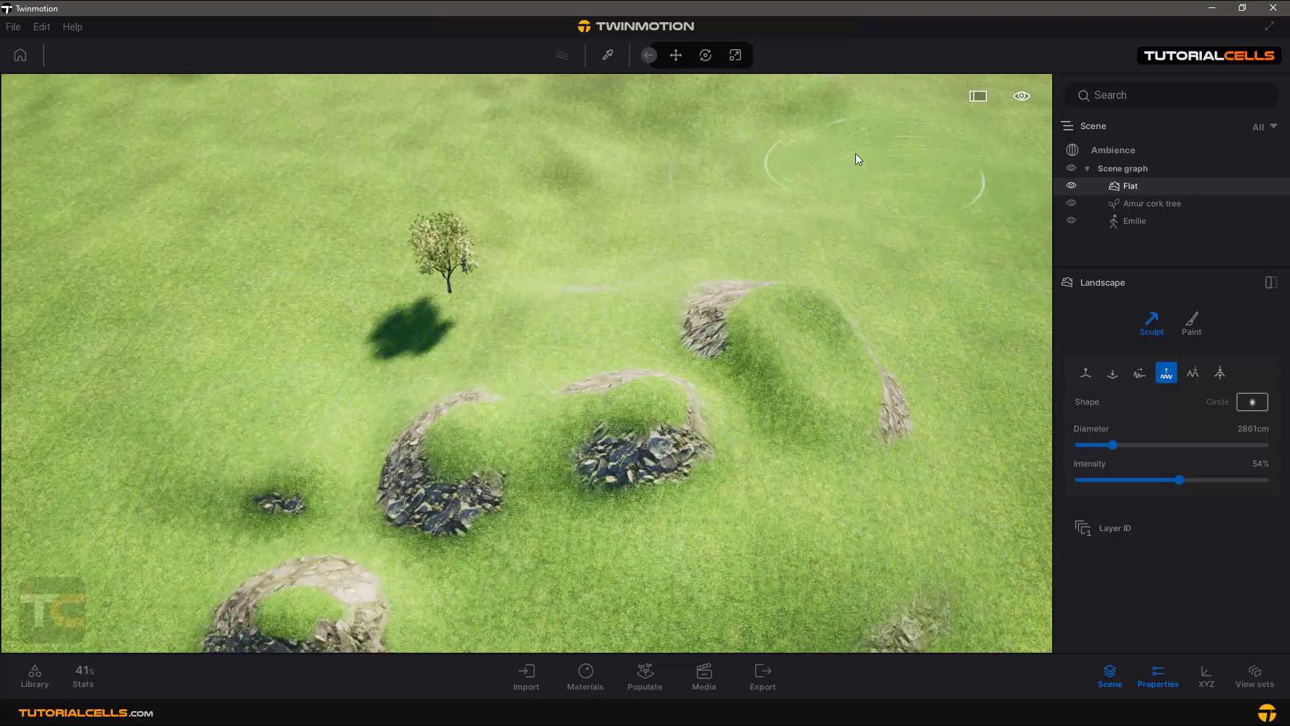
right_drag(830, 177, 830, 177)
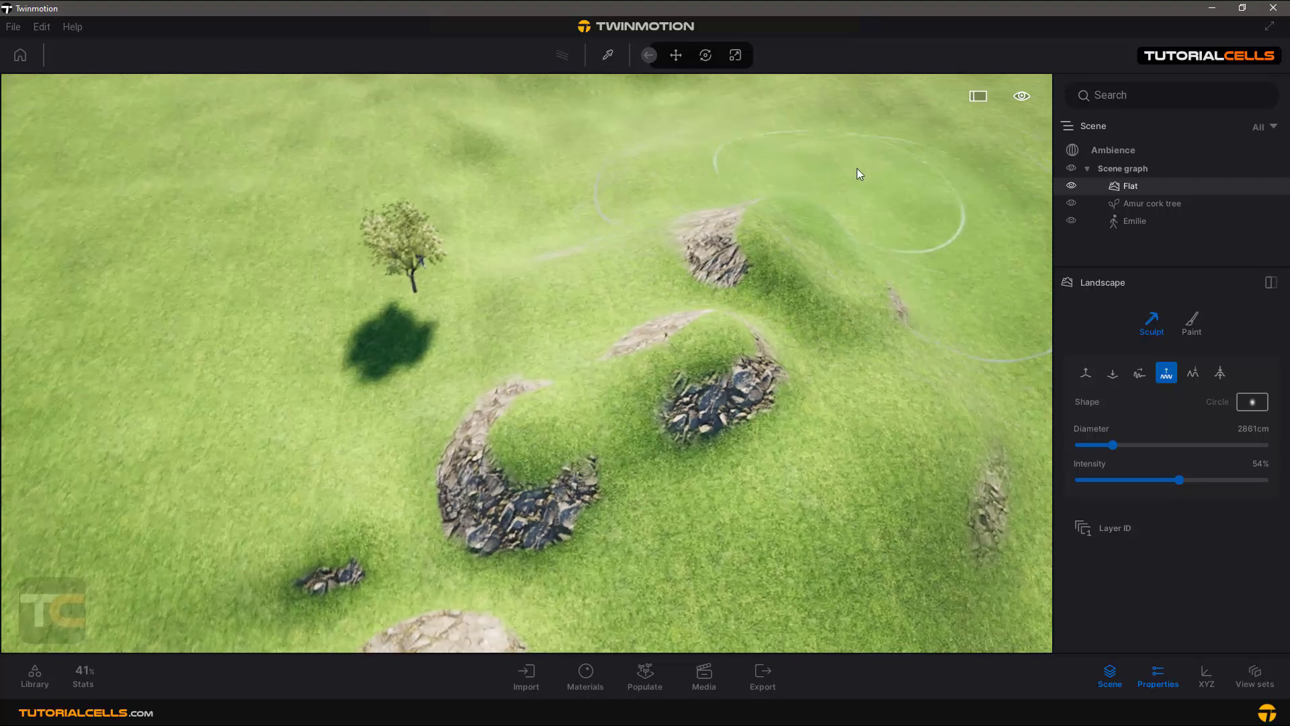
- Soften the steep rocky sides of the mounds using the sculpt tool that follows Noise, with a 467 cm diameter and 54% intensity
click(1192, 373)
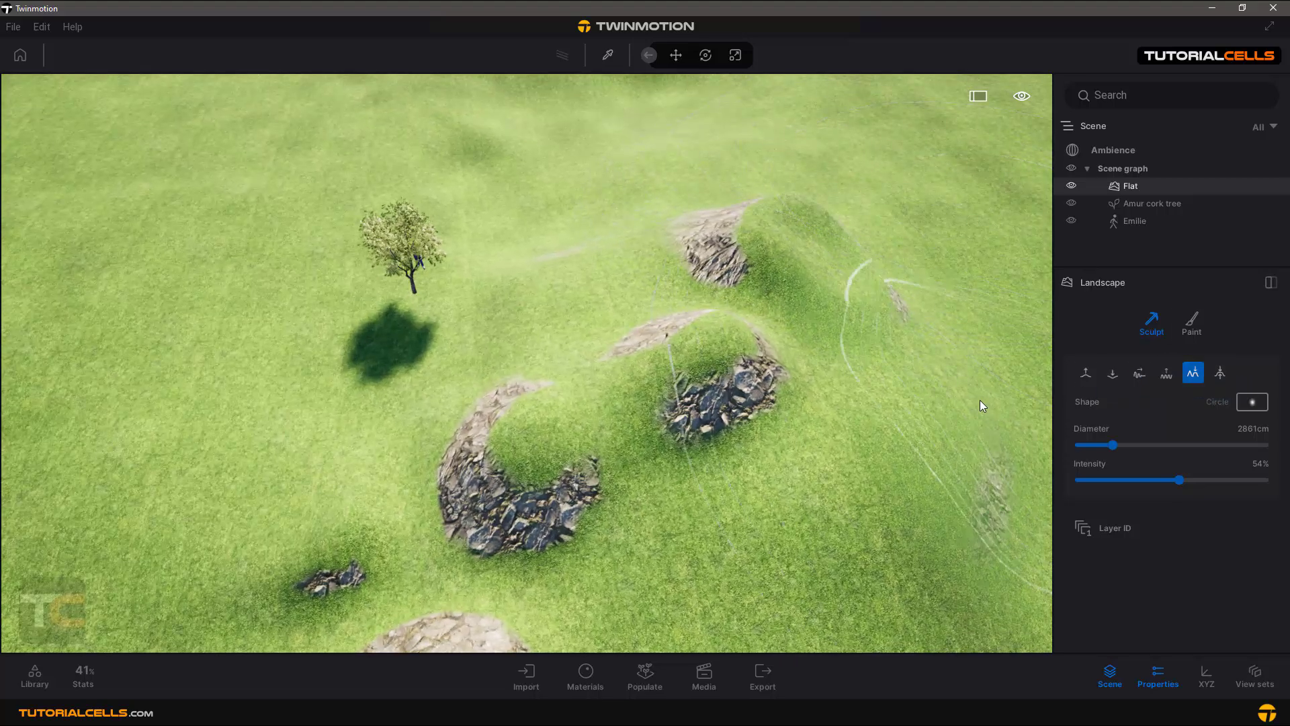
click(1096, 444)
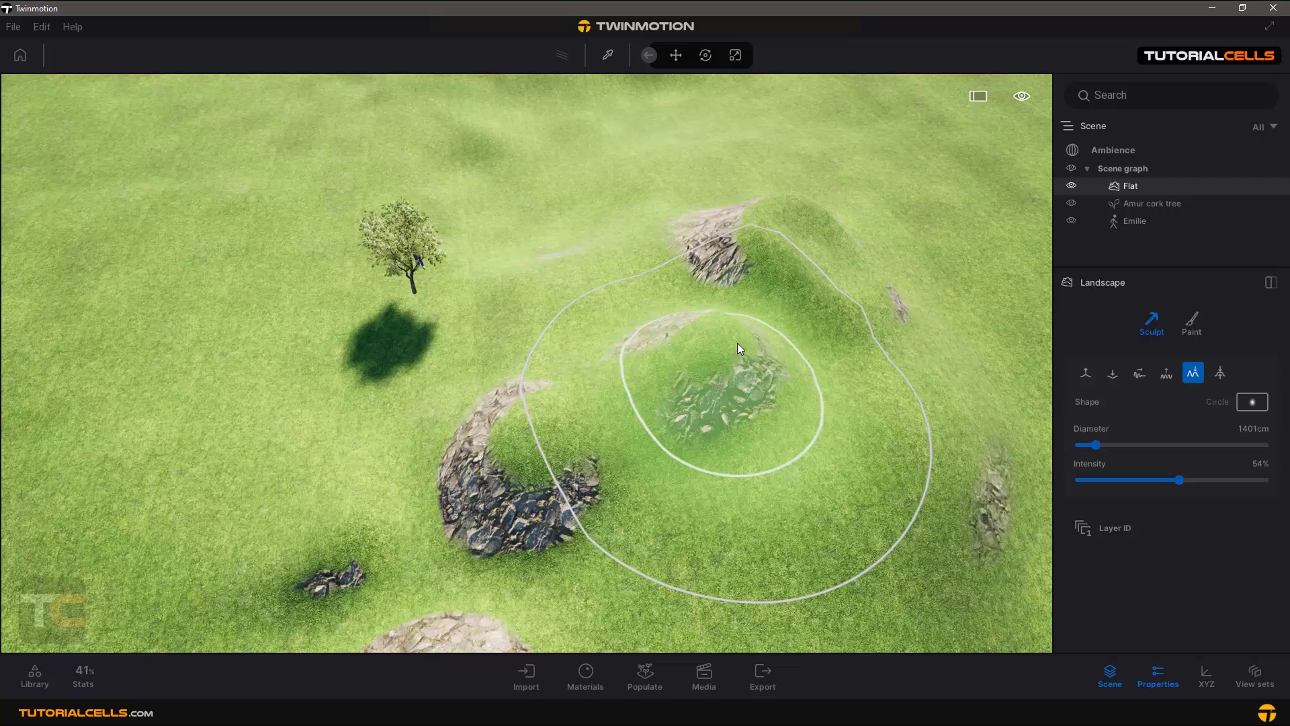
click(1084, 444)
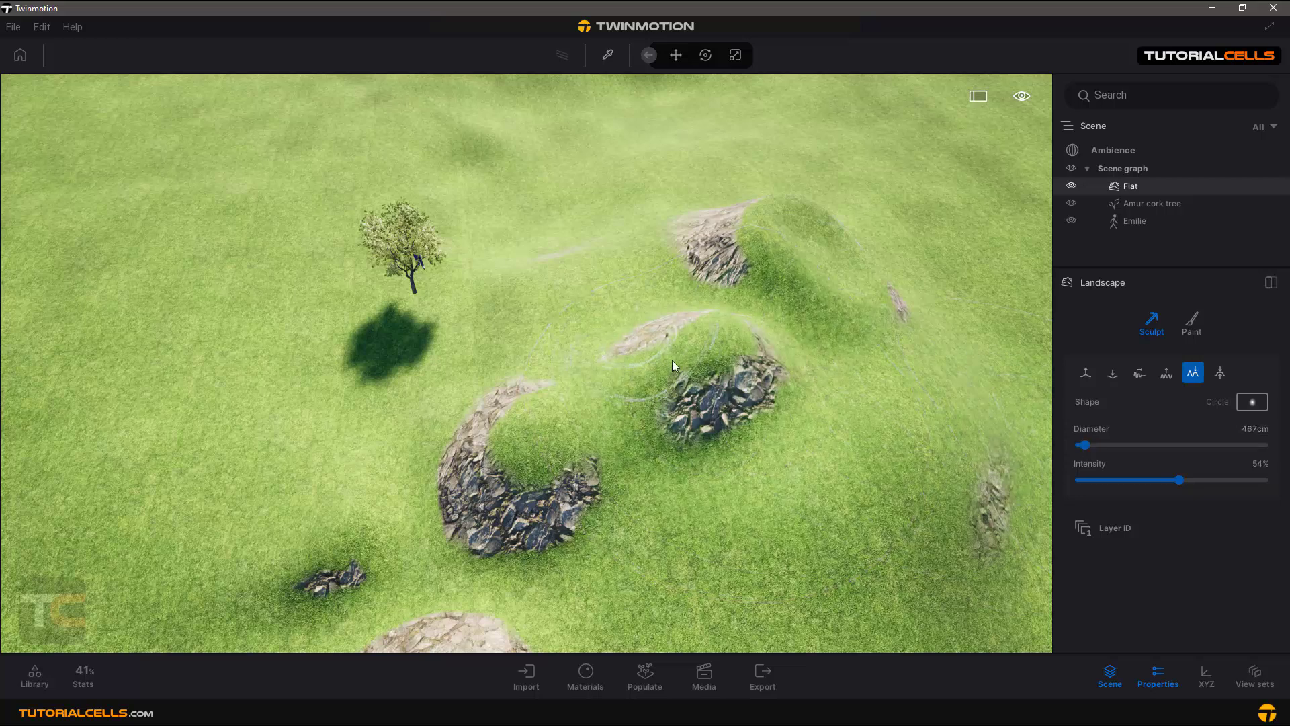
mouse_move(671, 360)
mouse_down()
mouse_move(706, 325)
mouse_move(748, 369)
mouse_move(446, 493)
mouse_move(412, 449)
mouse_move(516, 402)
mouse_up()
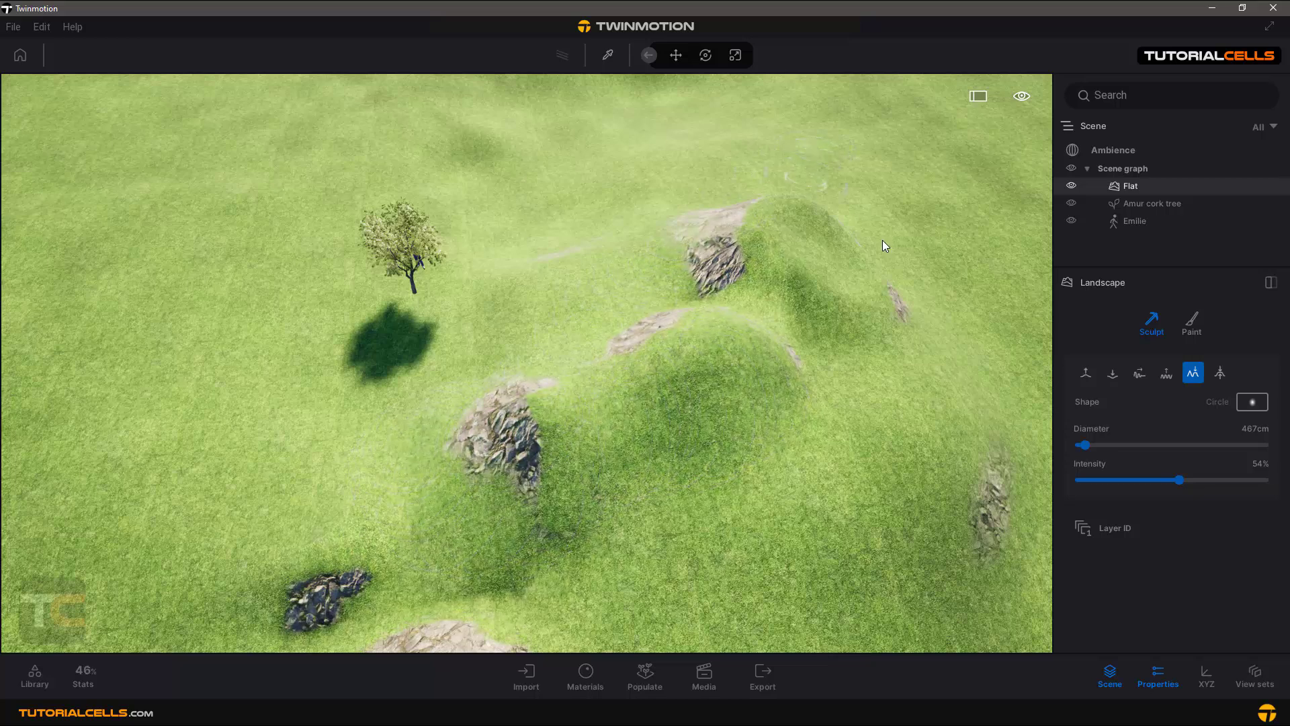
- Raise the middle mound with the 467 cm brush and build it into a tall, steep rocky peak using the last sculpt tool
click(1084, 372)
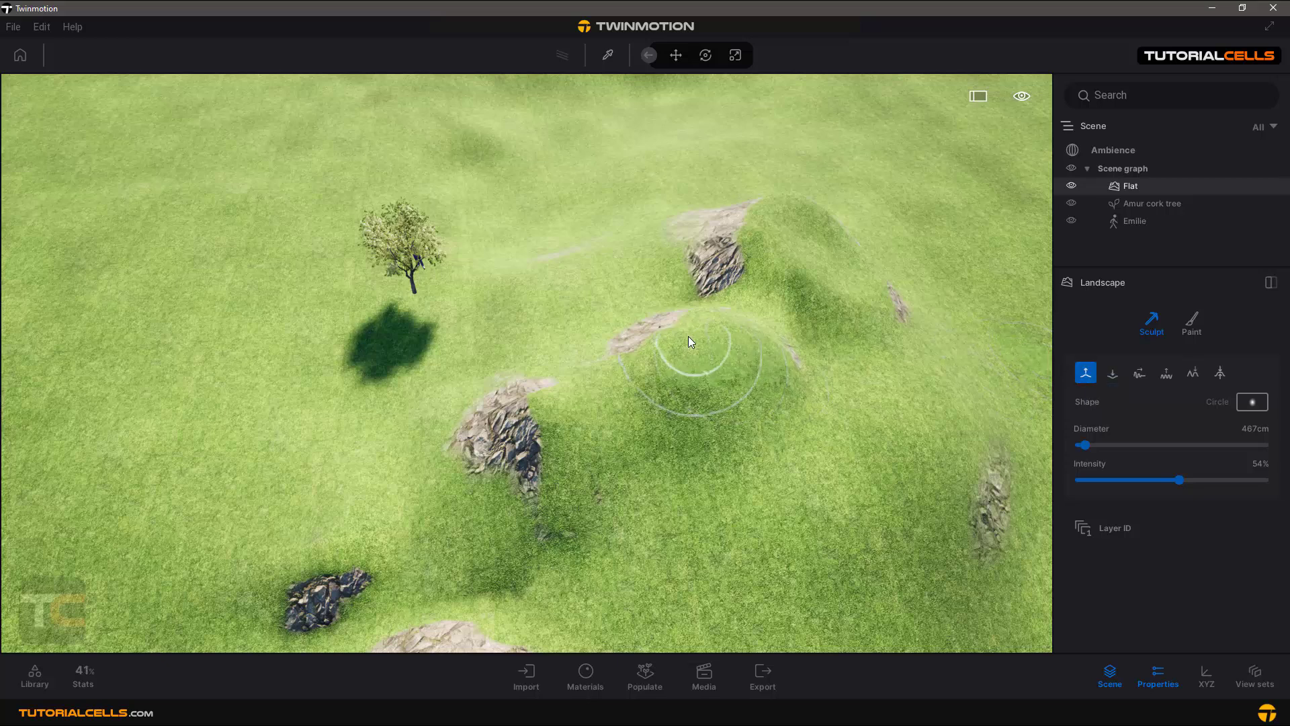
drag(722, 341, 744, 374)
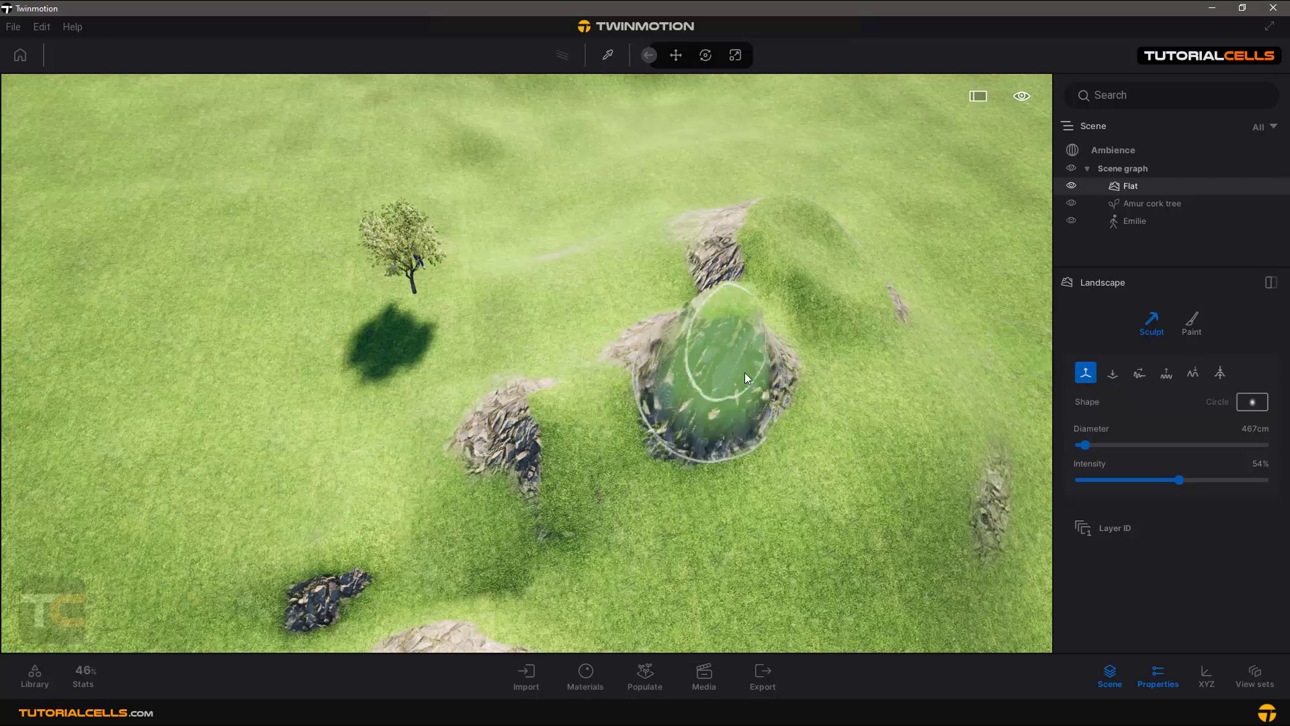
click(1219, 373)
mouse_move(730, 313)
mouse_down()
mouse_move(747, 294)
mouse_move(736, 304)
mouse_move(768, 328)
mouse_up()
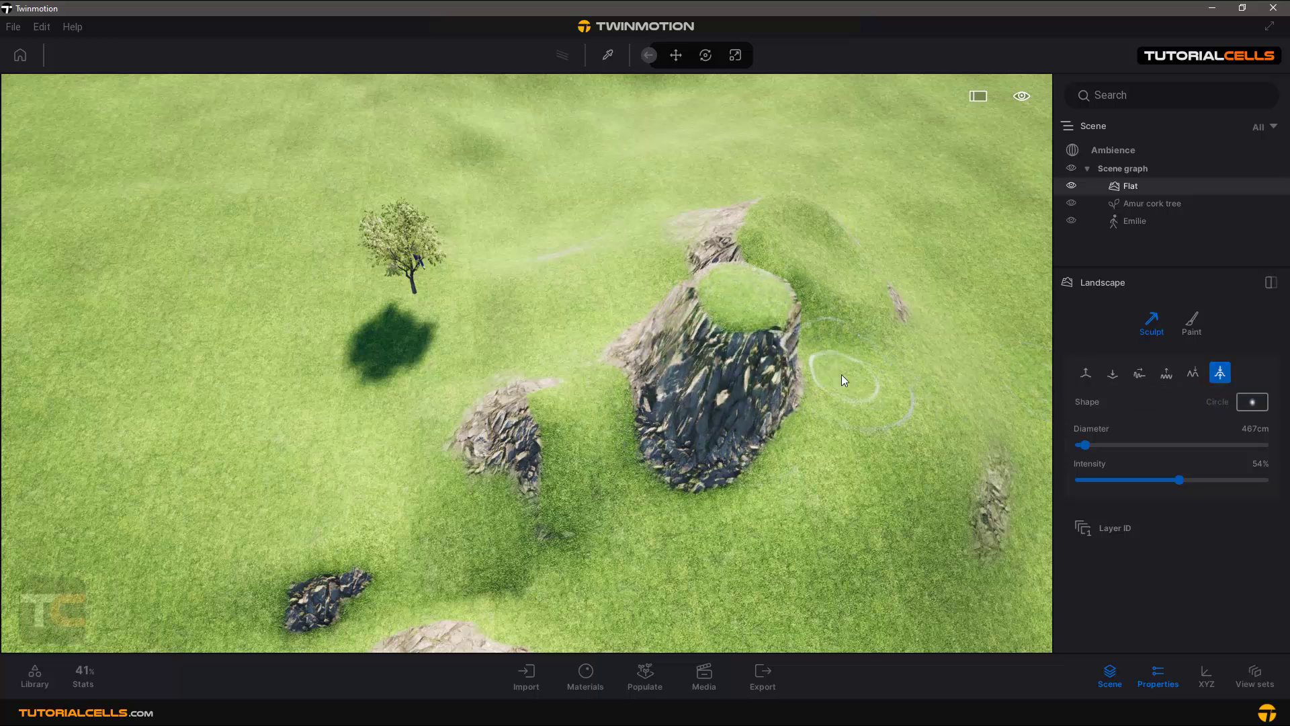
shift+middle_drag(842, 375, 708, 422)
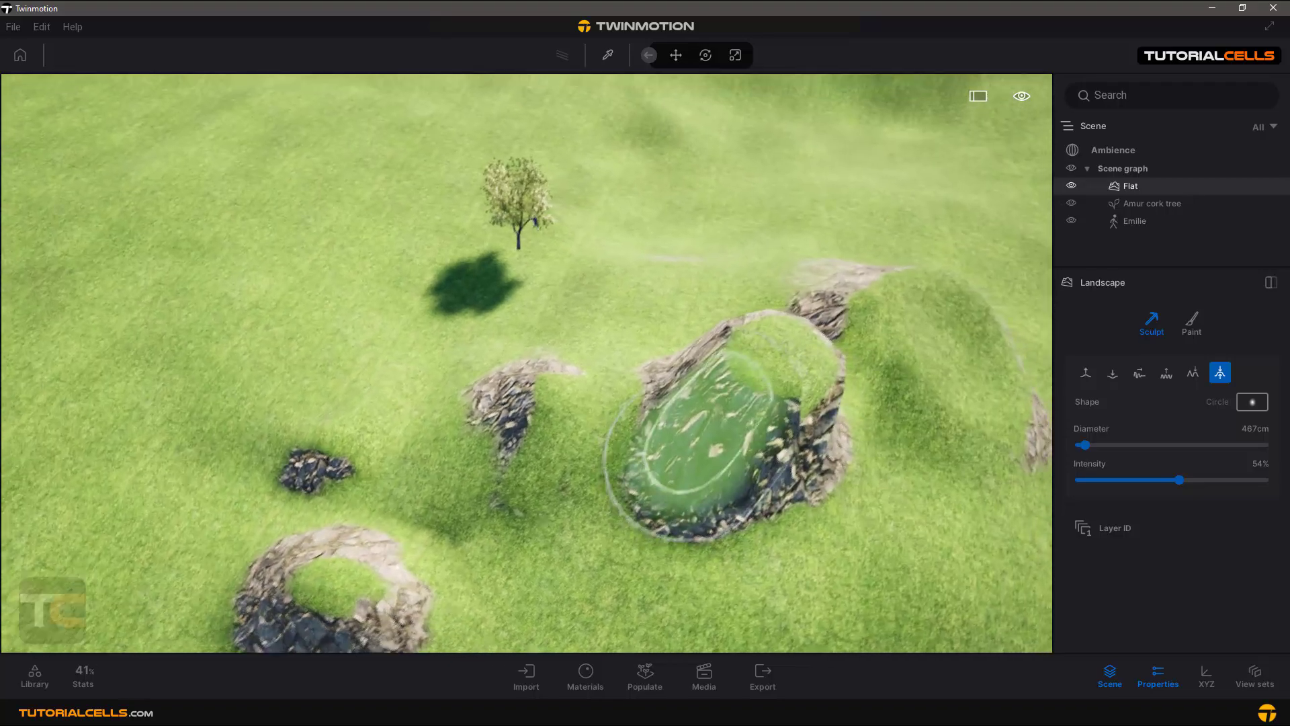
mouse_move(707, 421)
right_down()
mouse_move(734, 573)
mouse_move(760, 537)
mouse_move(850, 550)
mouse_move(897, 607)
mouse_move(745, 489)
mouse_move(876, 397)
right_up()
scroll(896, 608, up, 3)
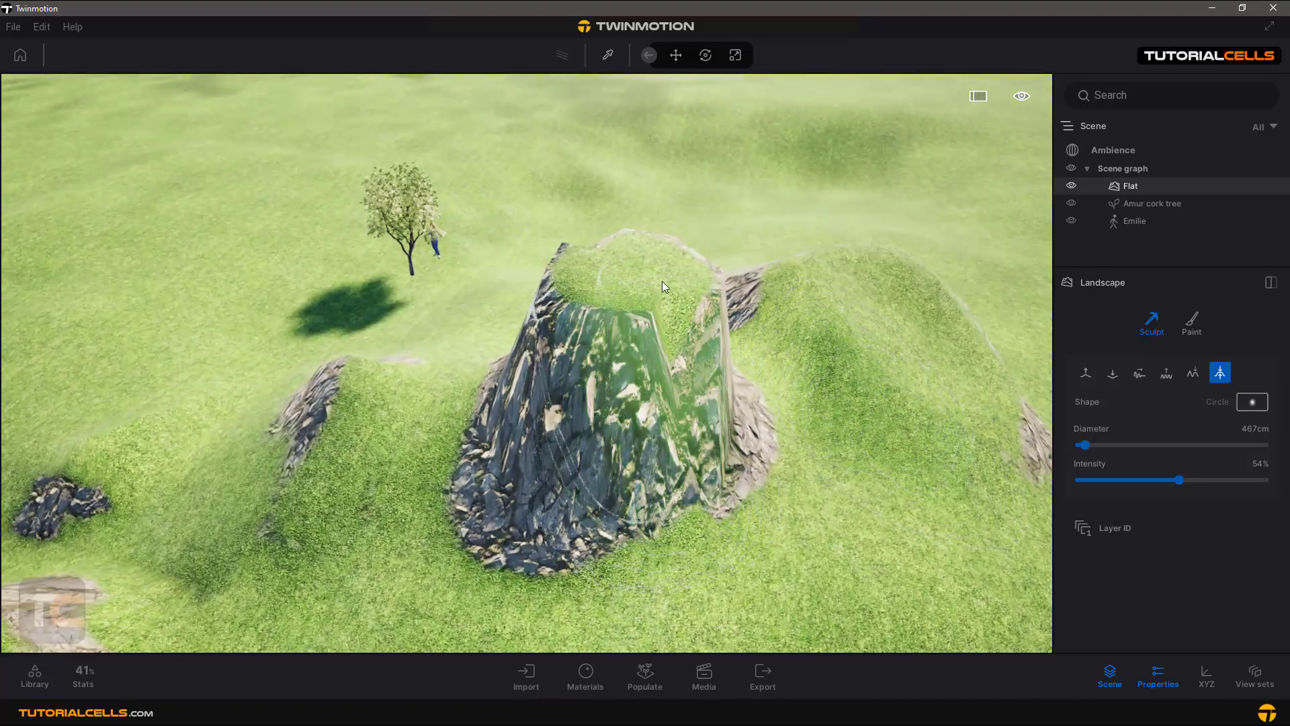
mouse_move(662, 281)
mouse_down()
mouse_move(628, 277)
mouse_move(675, 332)
mouse_up()
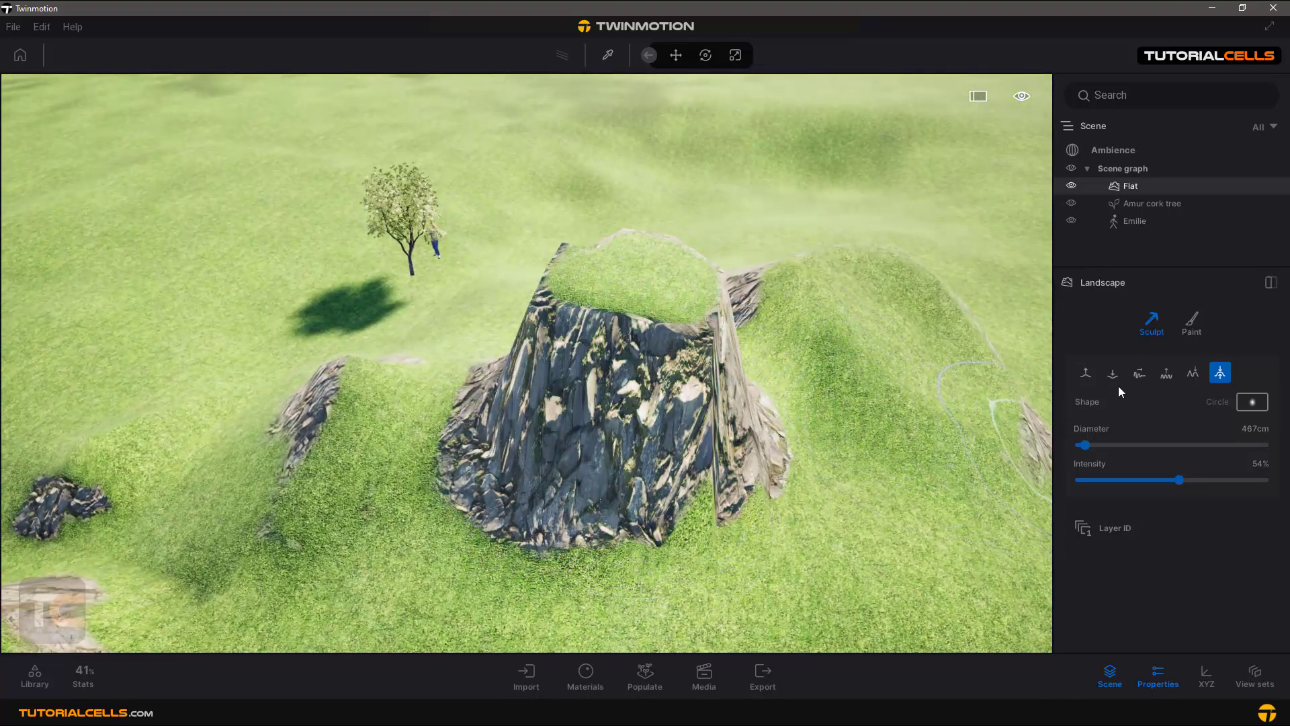
- Lower the tall rocky peak with the flattening tool, and rework its top and sides with the last sculpt tool
click(1141, 373)
mouse_move(736, 331)
mouse_down()
mouse_move(683, 297)
mouse_move(603, 284)
mouse_move(538, 317)
mouse_move(539, 337)
mouse_up()
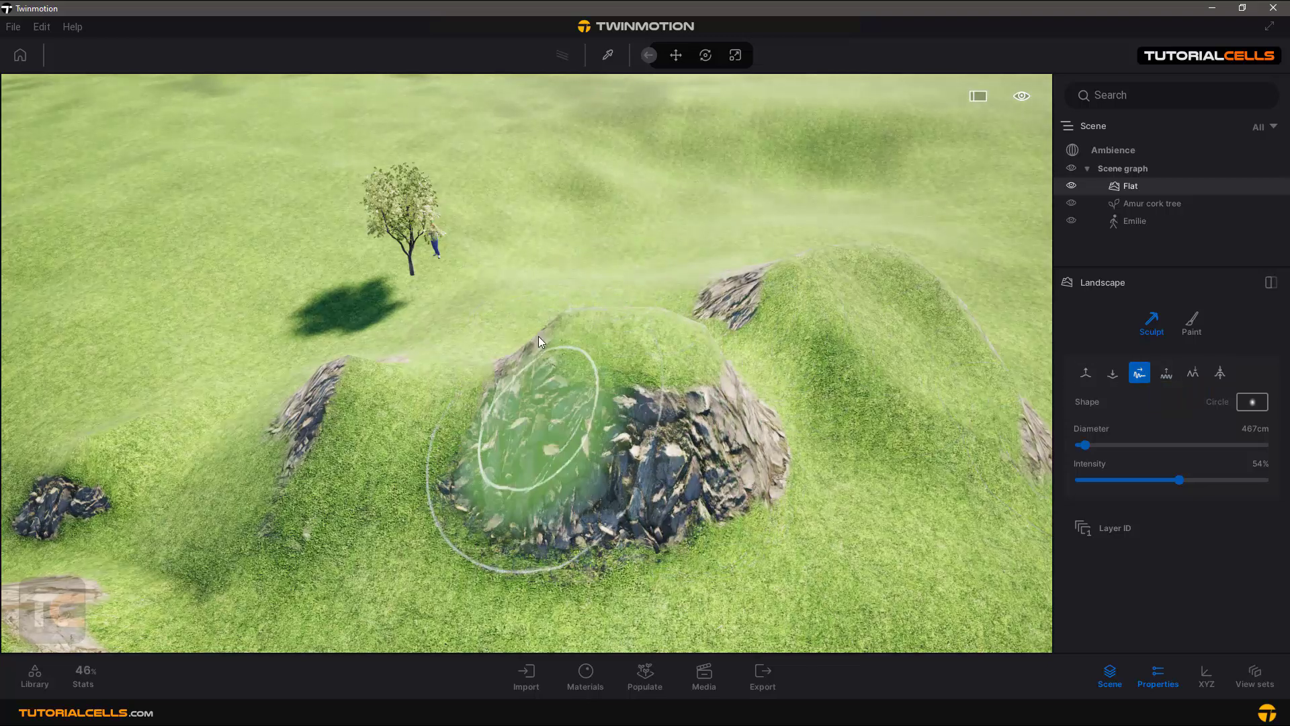
click(1219, 373)
mouse_move(637, 357)
mouse_down()
mouse_move(651, 341)
mouse_move(639, 338)
mouse_up()
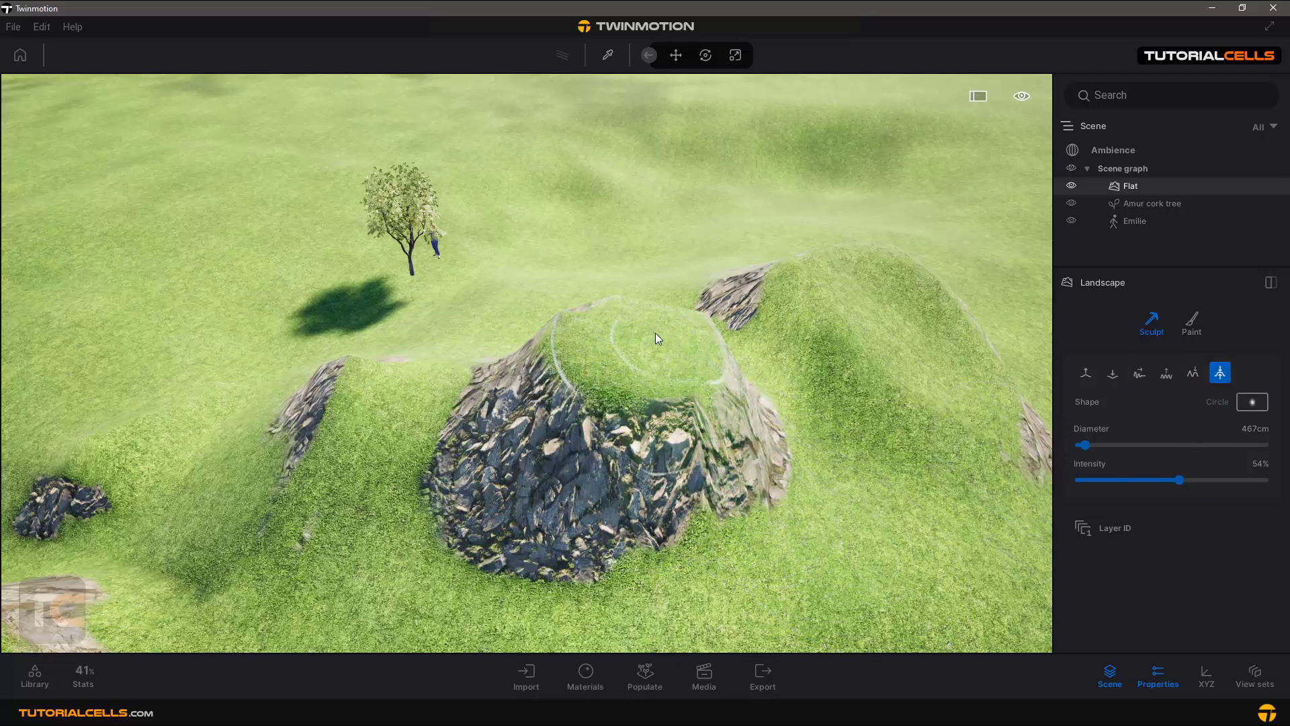
mouse_move(635, 334)
mouse_down()
mouse_move(622, 338)
mouse_move(729, 480)
mouse_up()
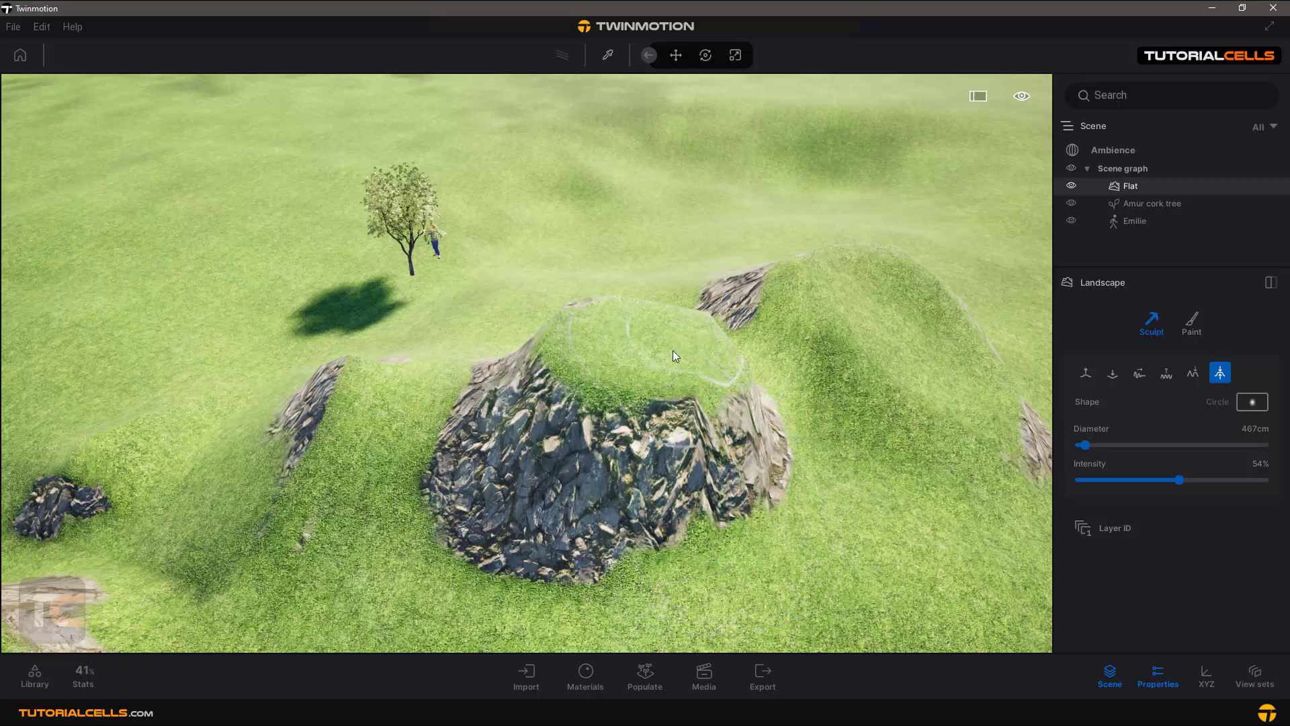
mouse_move(594, 317)
mouse_down()
mouse_move(639, 381)
mouse_move(674, 316)
mouse_move(703, 329)
mouse_move(721, 370)
mouse_up()
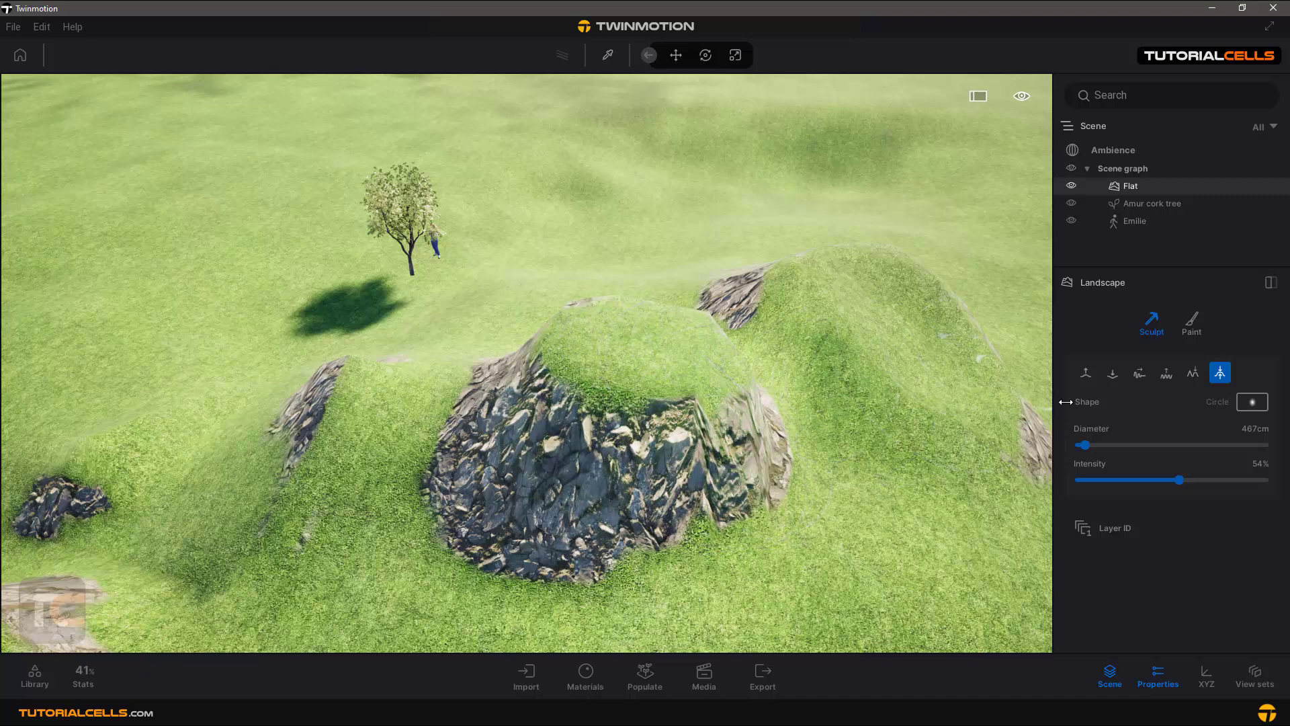
mouse_move(586, 437)
right_down()
mouse_move(585, 497)
mouse_move(679, 454)
right_up()
mouse_move(709, 457)
shift+middle_down()
mouse_move(423, 494)
mouse_move(607, 435)
mouse_move(605, 418)
shift+middle_up()
scroll(389, 468, up, 1)
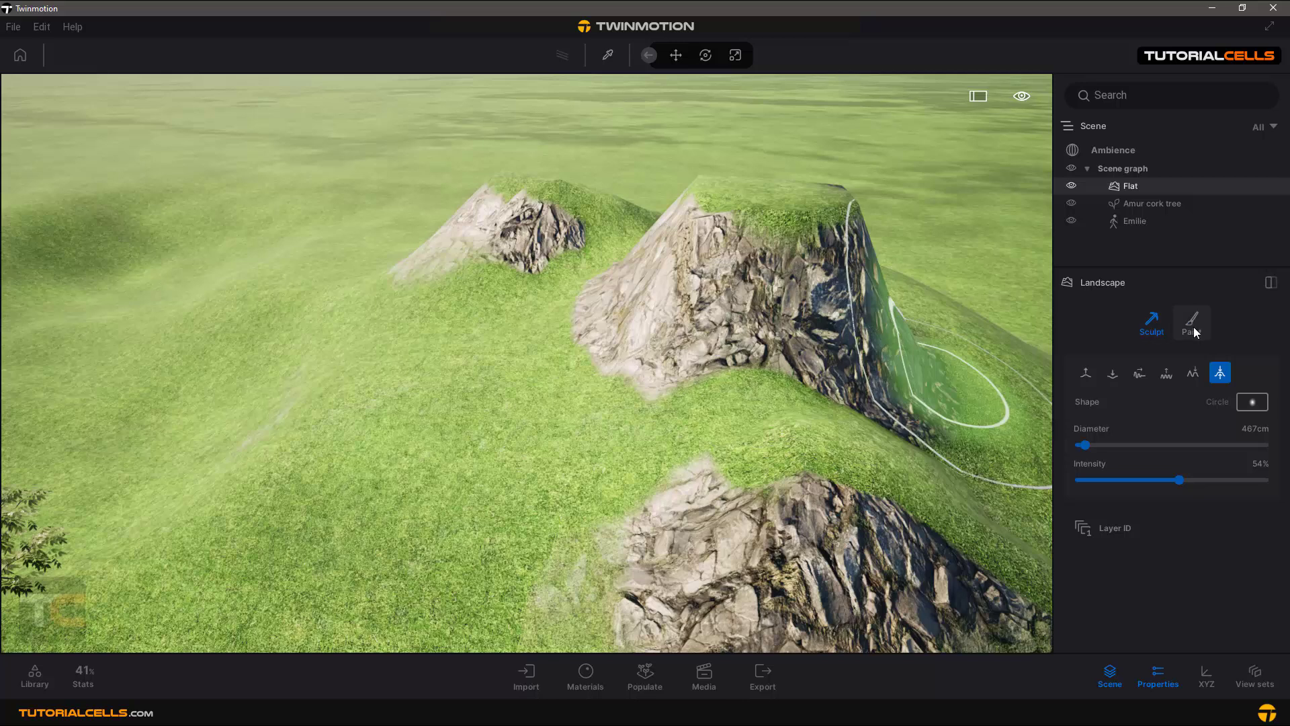
- Switch the landscape from sculpting to painting and browse the library to the Nature ground materials
click(1193, 326)
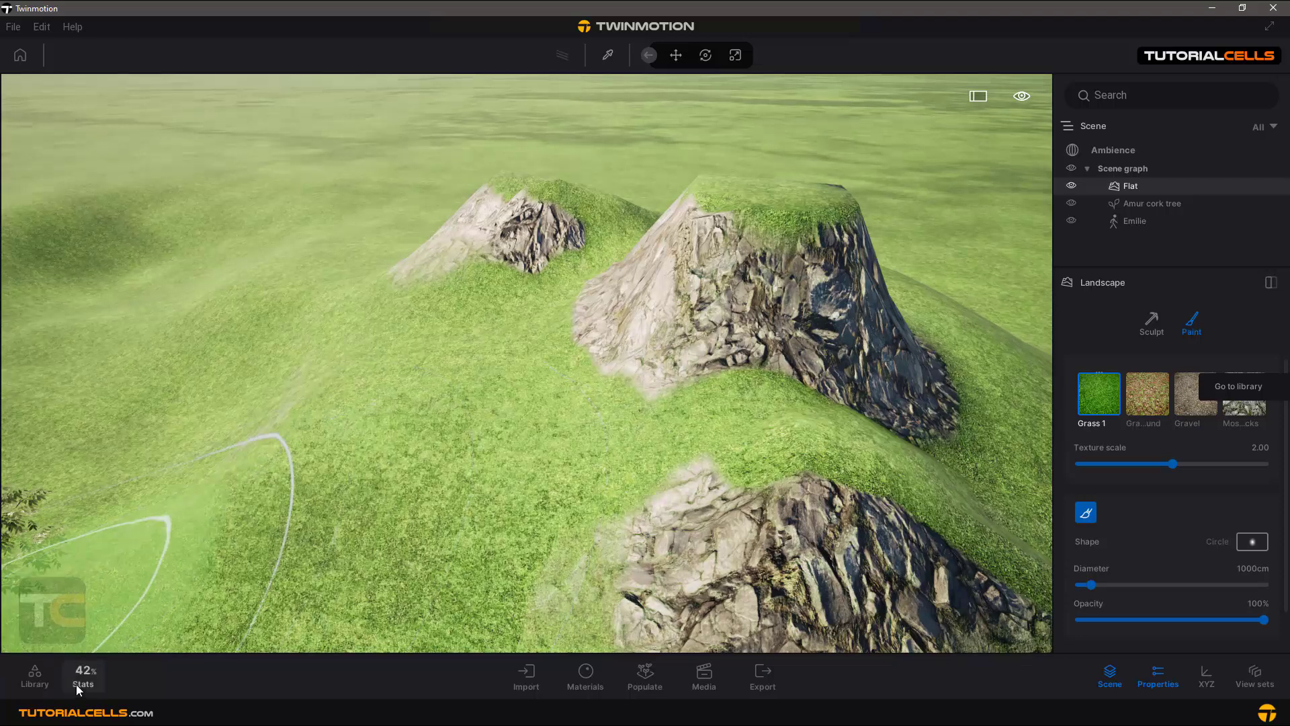
click(47, 677)
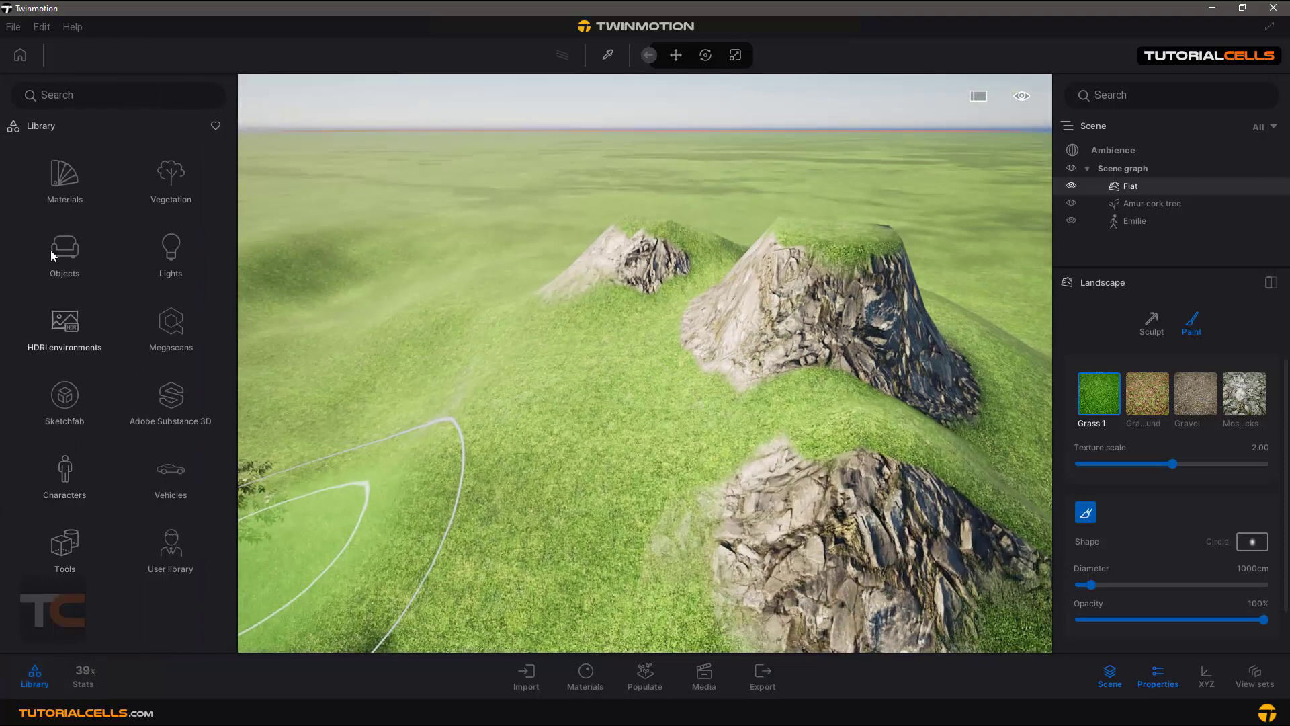
click(62, 198)
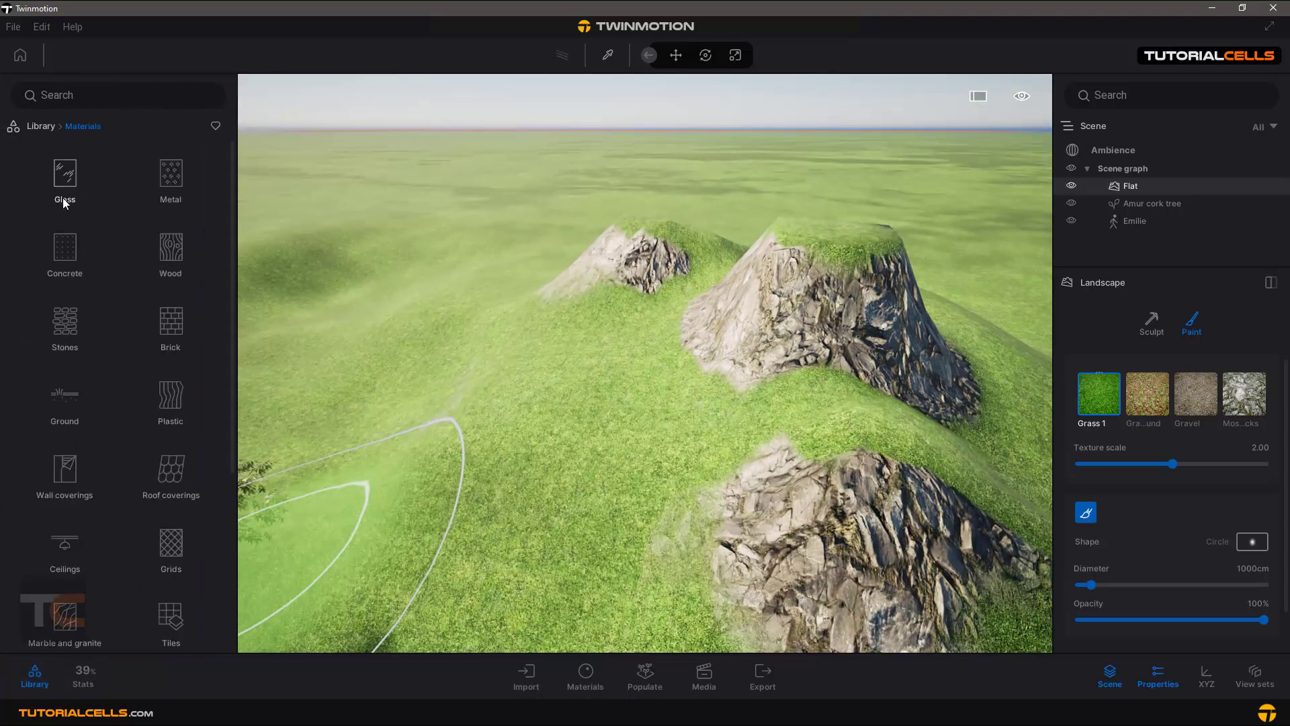
click(1241, 370)
click(1242, 383)
mouse_move(88, 418)
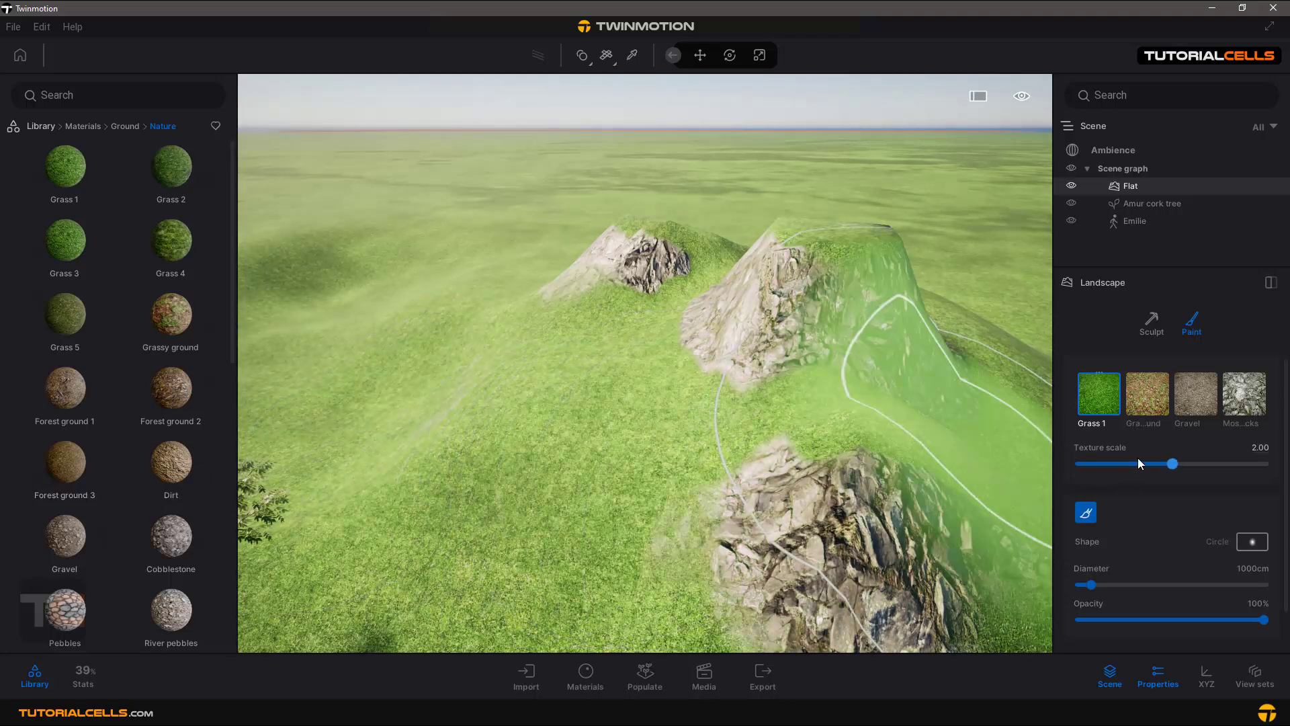
- Set the paint brush diameter to 759 cm and review the remaining brush settings
drag(1097, 587, 1084, 582)
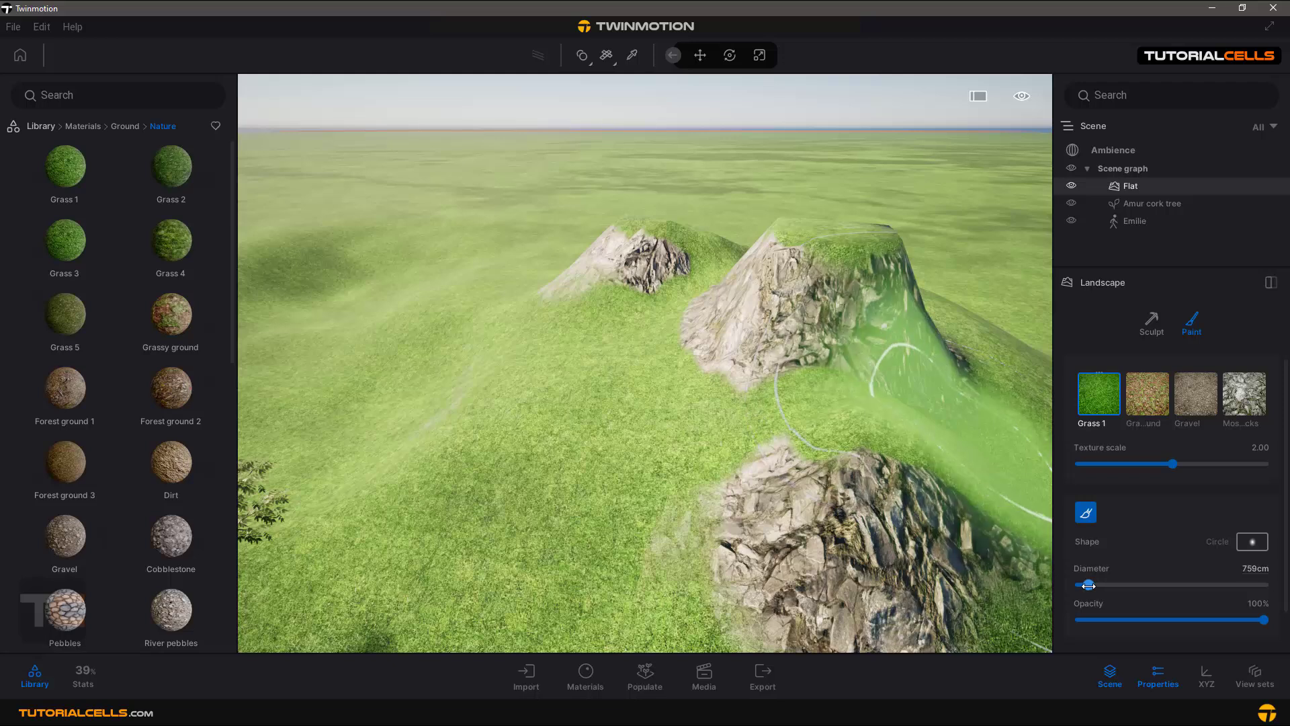
scroll(1105, 566, down, 1)
scroll(1107, 563, up, 1)
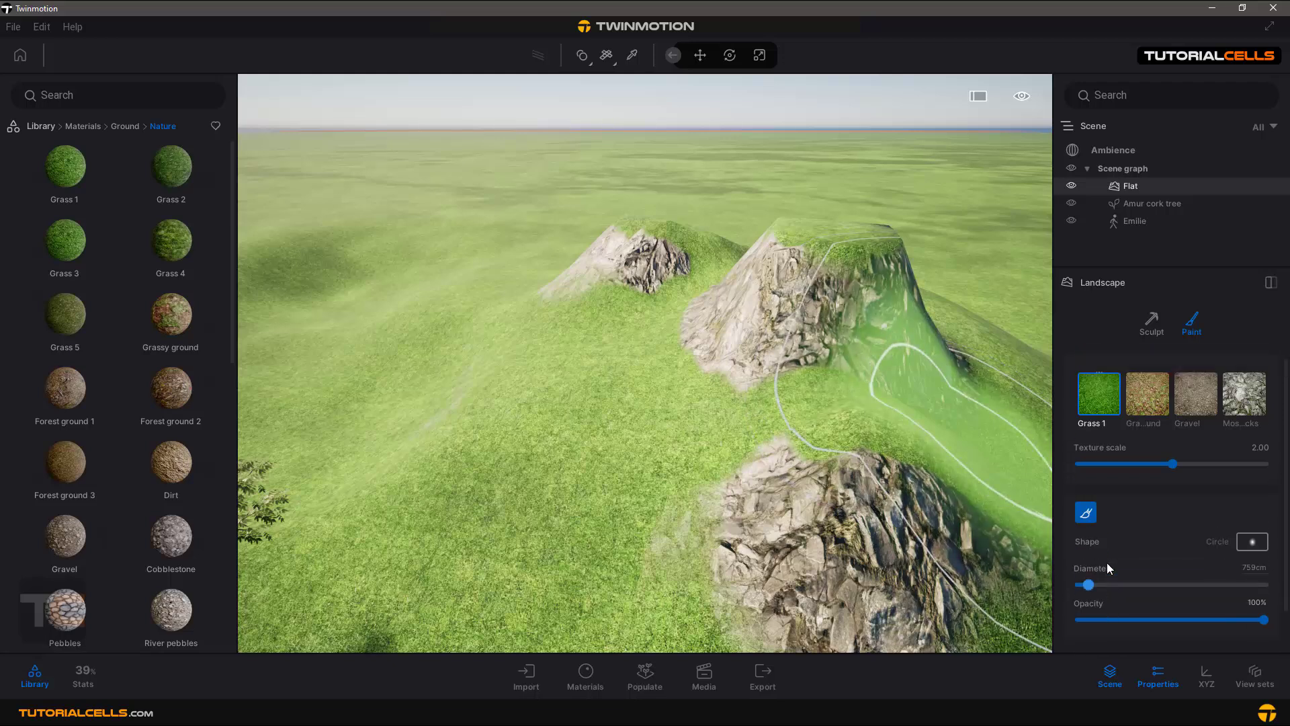
scroll(1107, 562, down, 1)
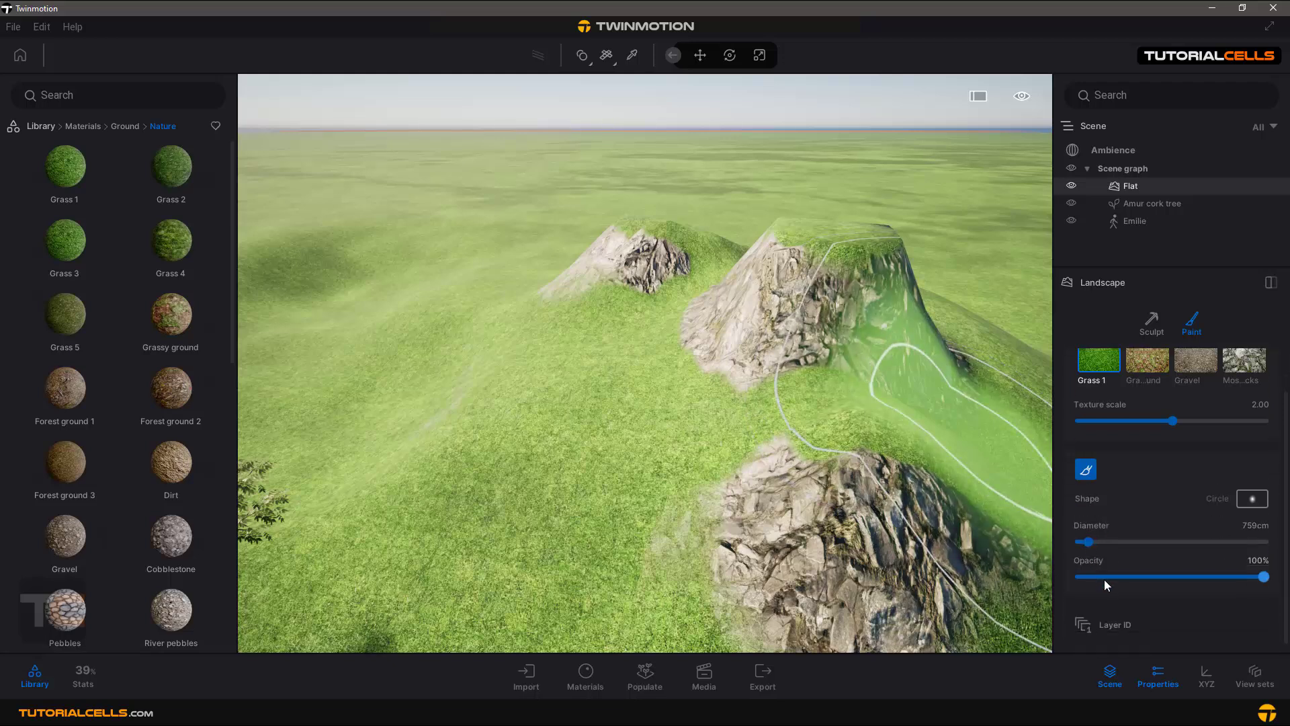
scroll(1104, 576, up, 1)
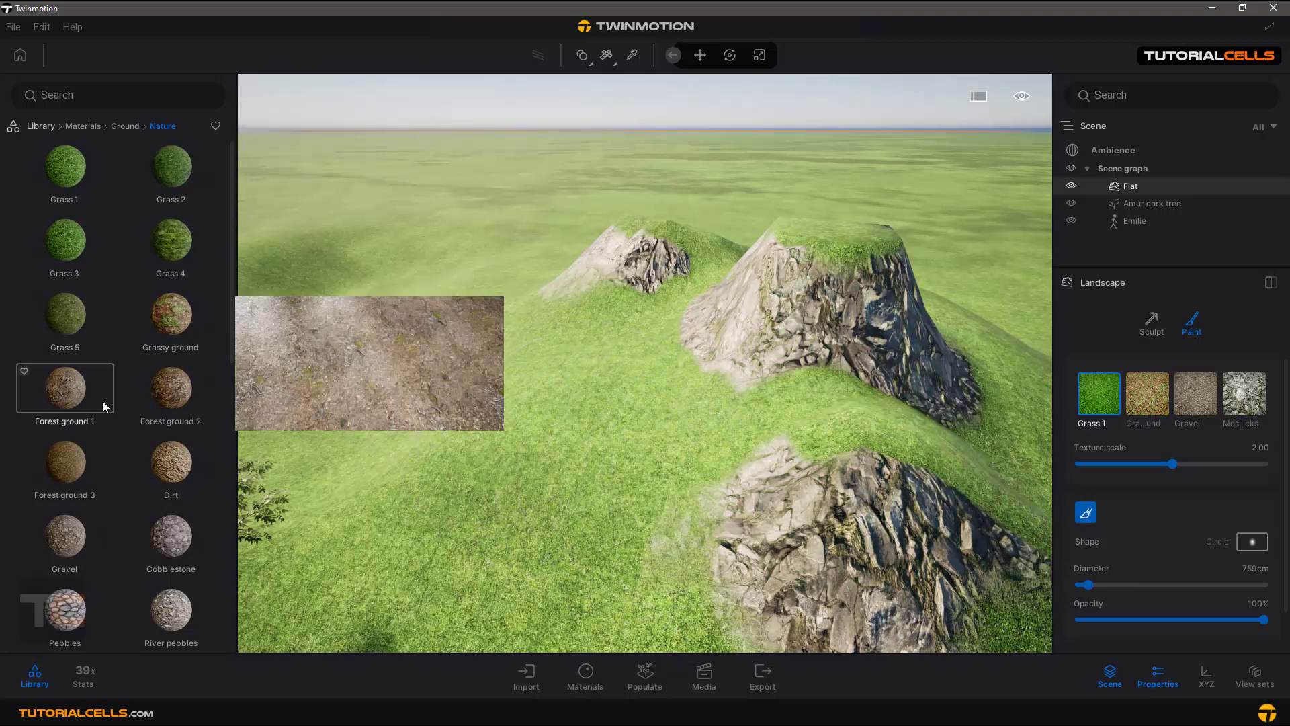
- Replace the Grass 1 landscape layer with the Pebbles material and set its texture scale to 1.72
mouse_move(66, 611)
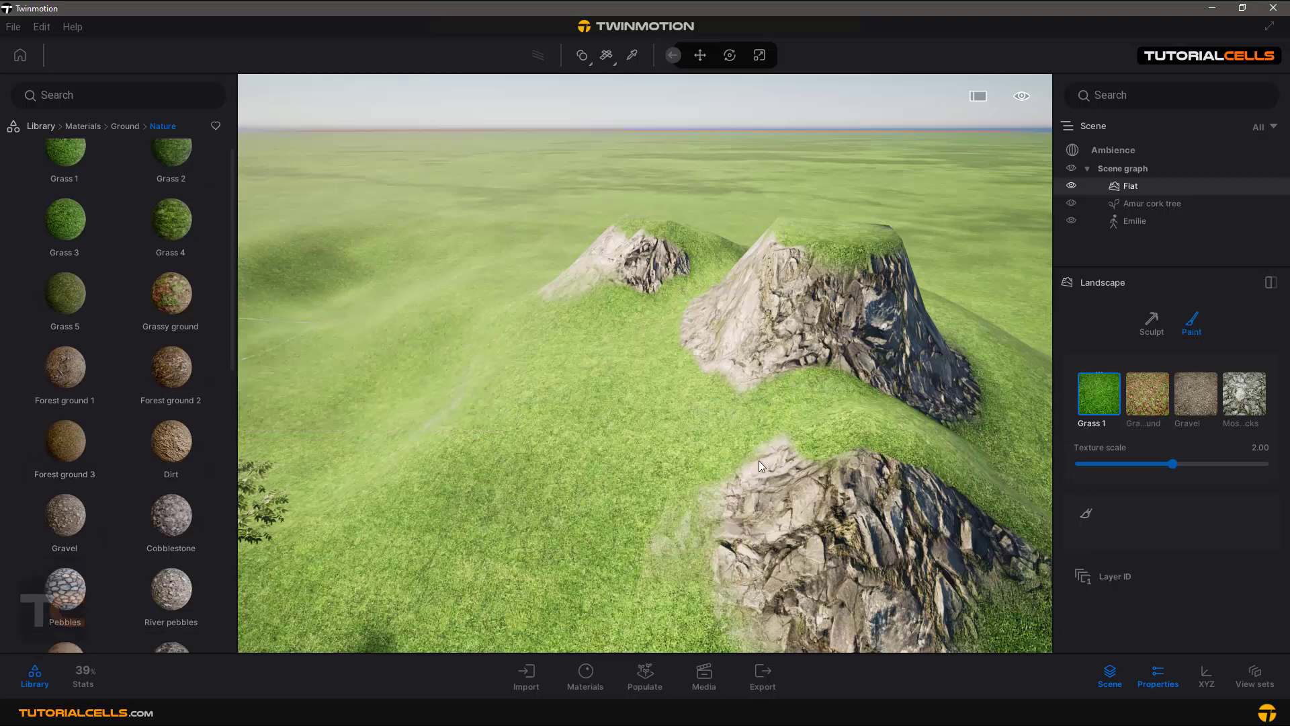
drag(1083, 401, 1095, 397)
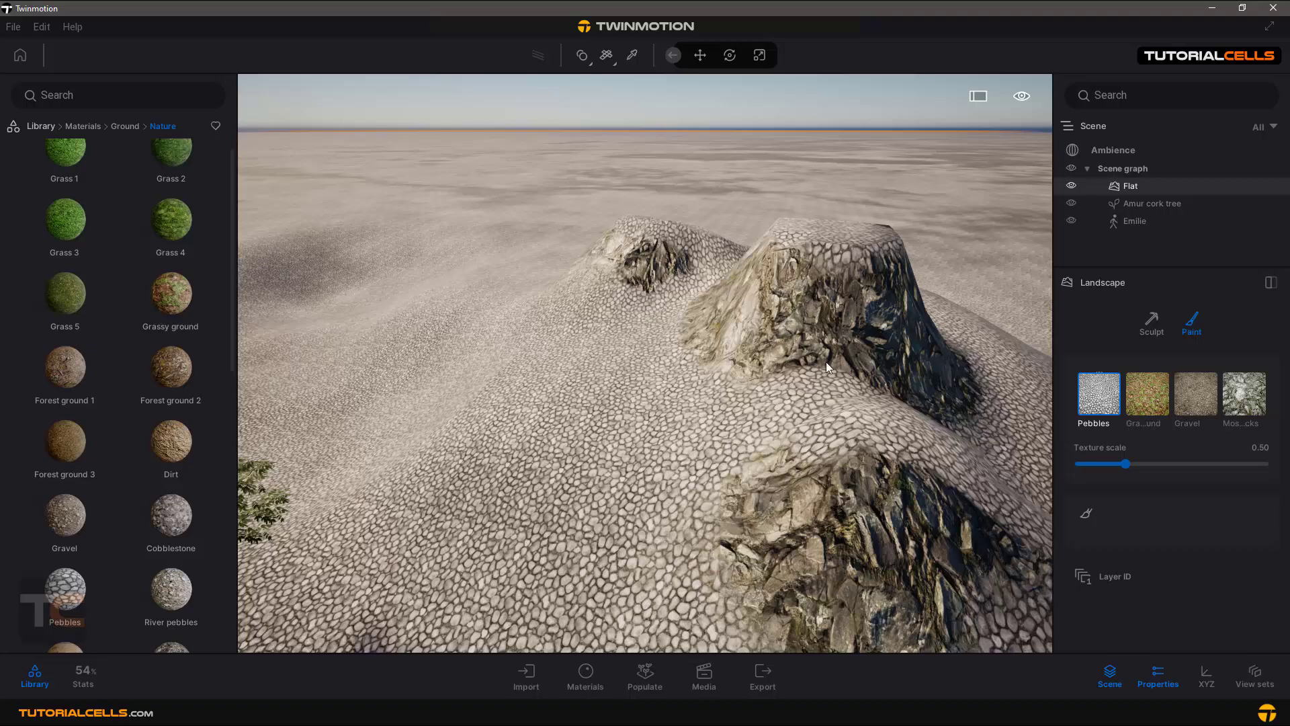
drag(1126, 464, 1172, 467)
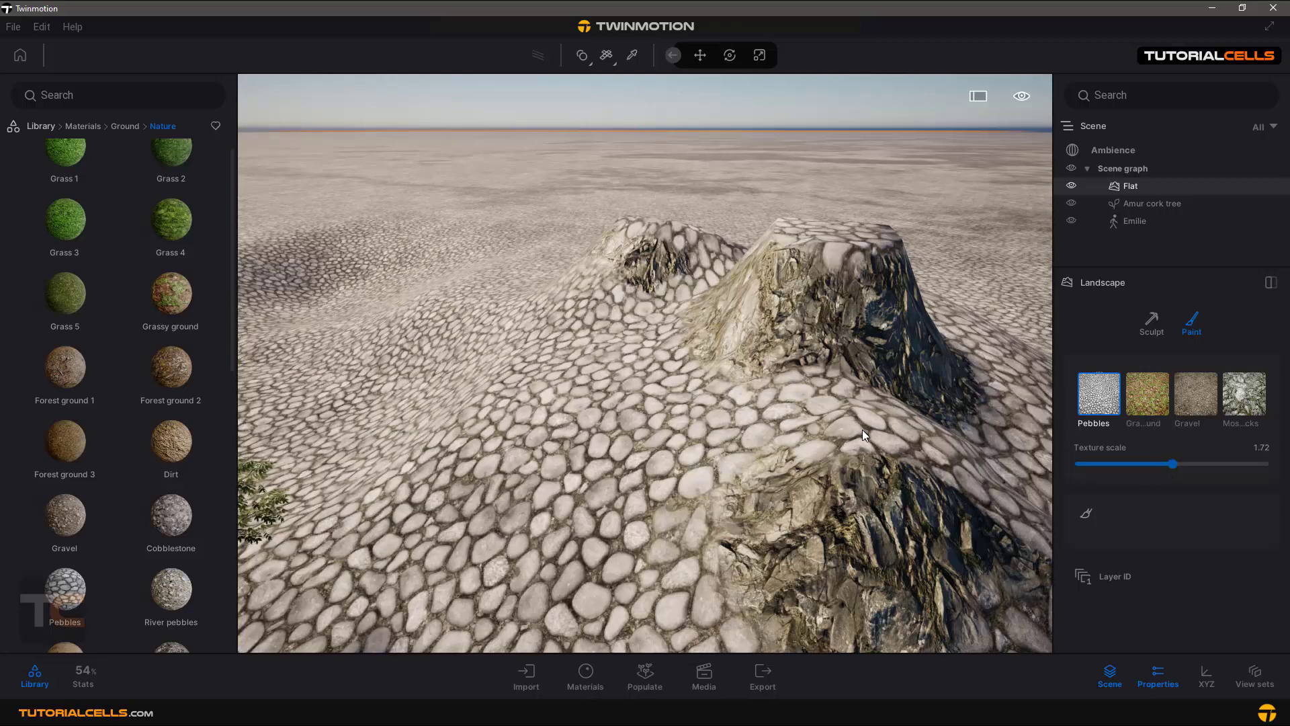
- Replace the Pebbles landscape layer with Big rocks, select that layer for painting, and restore the layer to Grass 1
scroll(151, 526, down, 3)
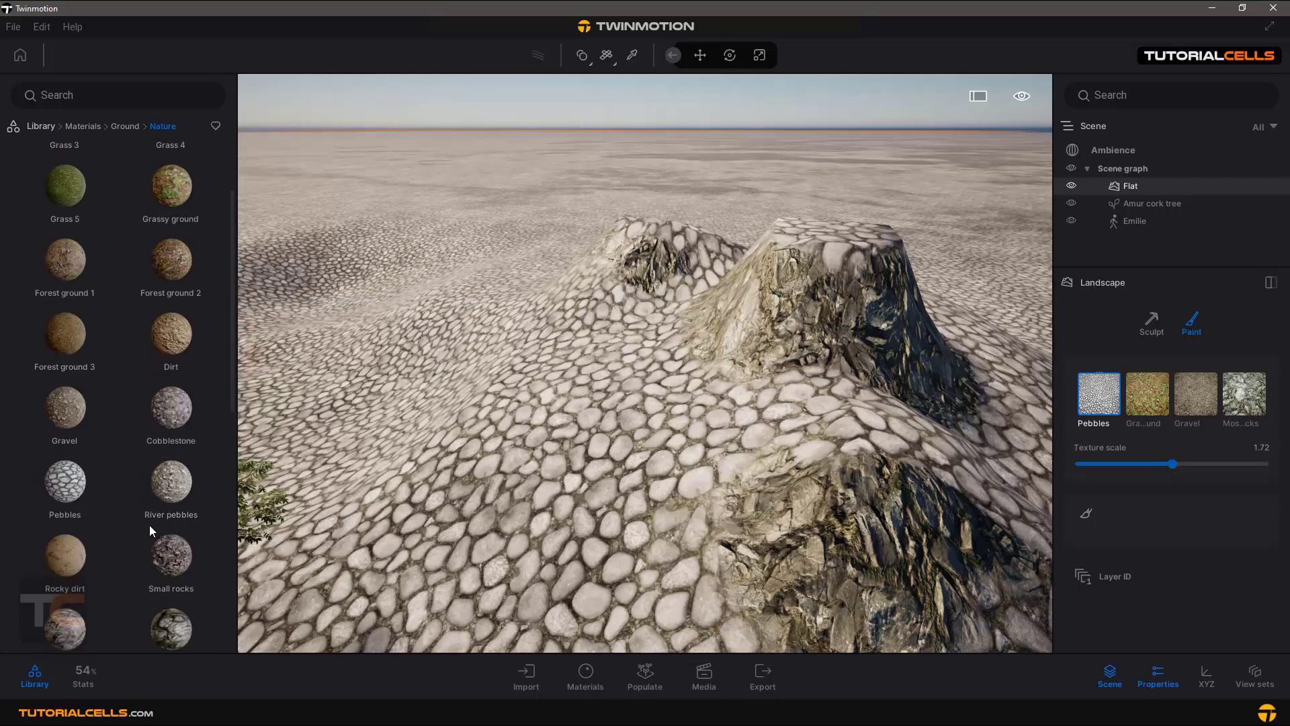
mouse_move(60, 579)
mouse_down()
mouse_move(1018, 365)
mouse_move(1091, 391)
mouse_up()
right_drag(825, 353, 618, 316)
key(w)
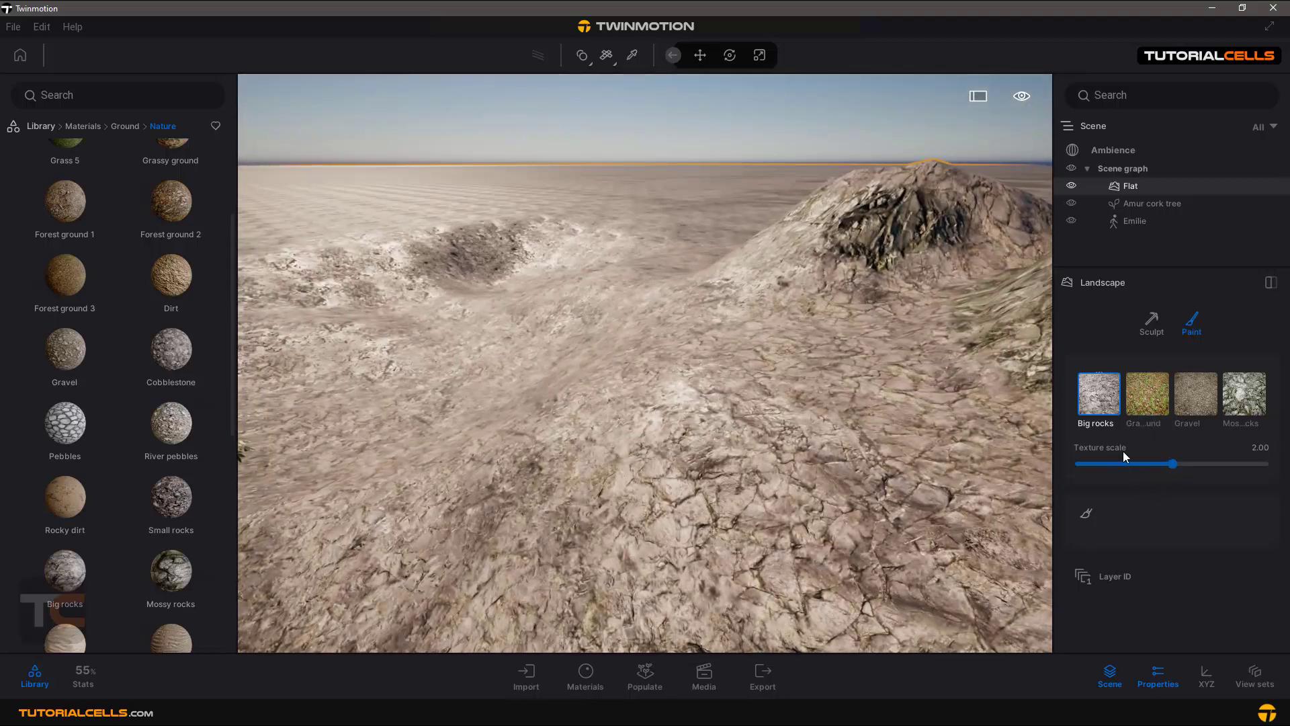
click(1099, 399)
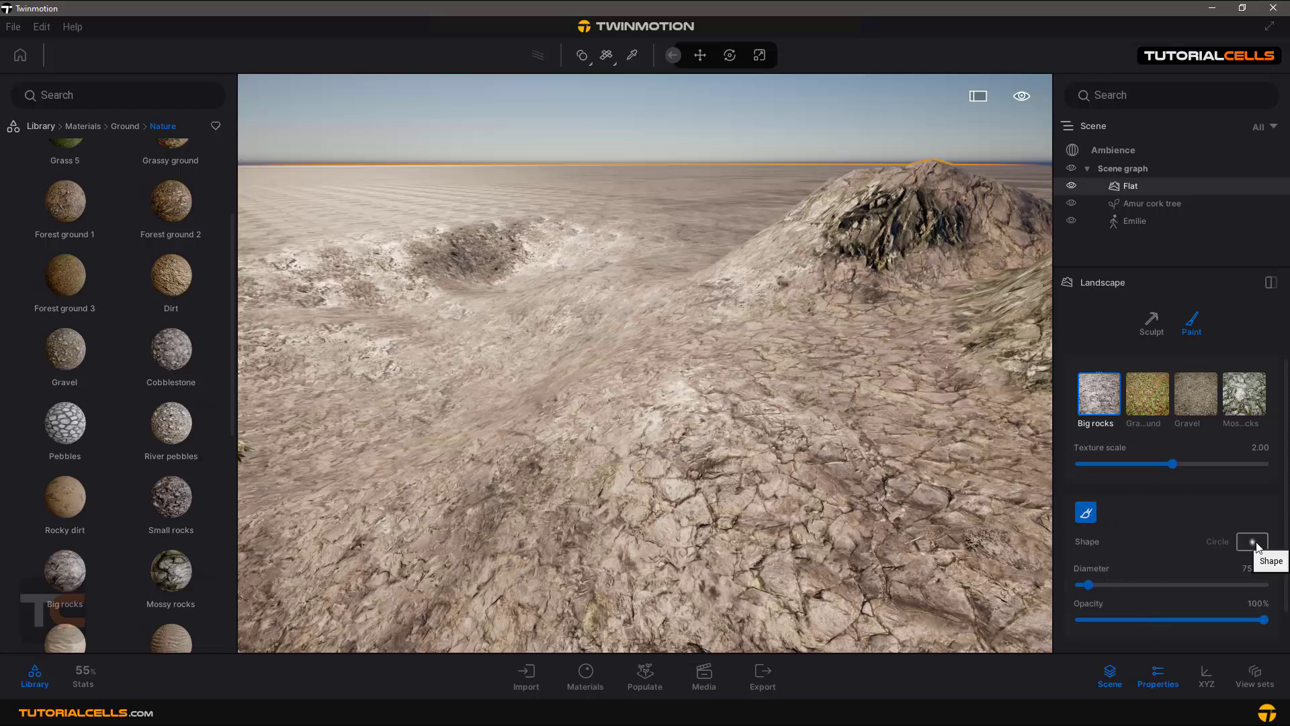
scroll(1149, 592, down, 1)
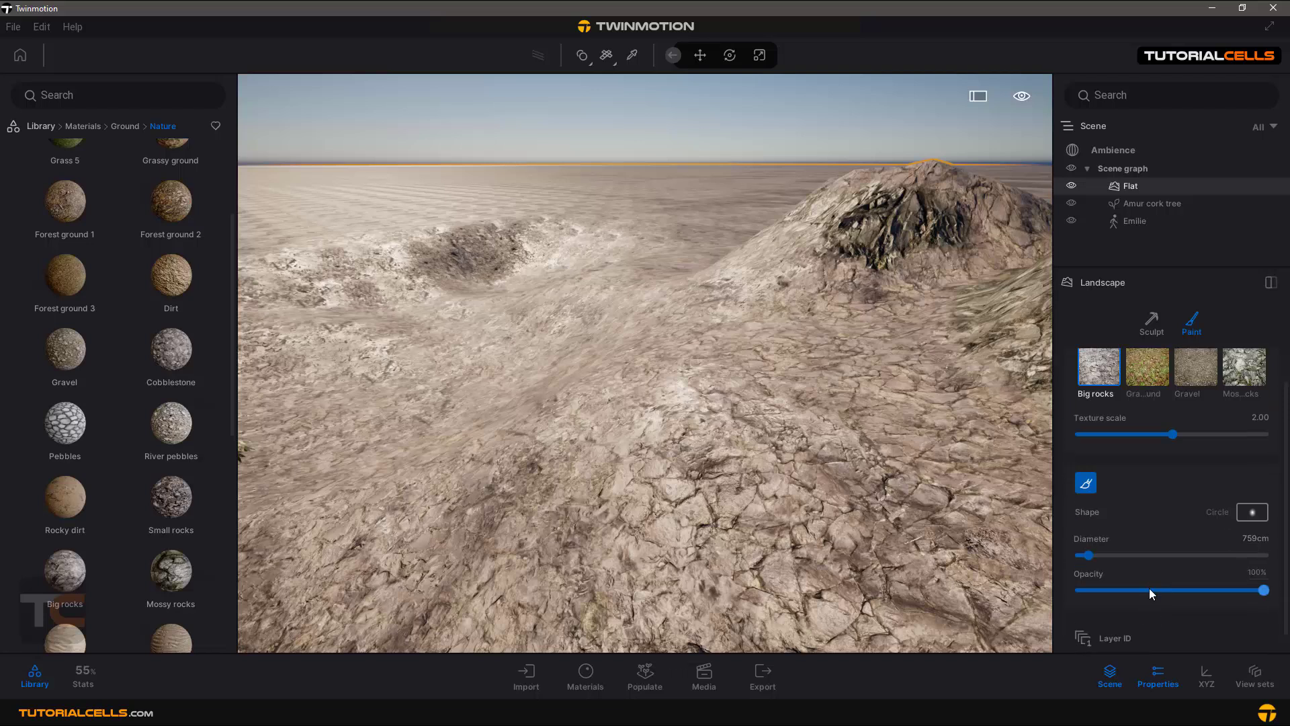
scroll(1149, 586, up, 1)
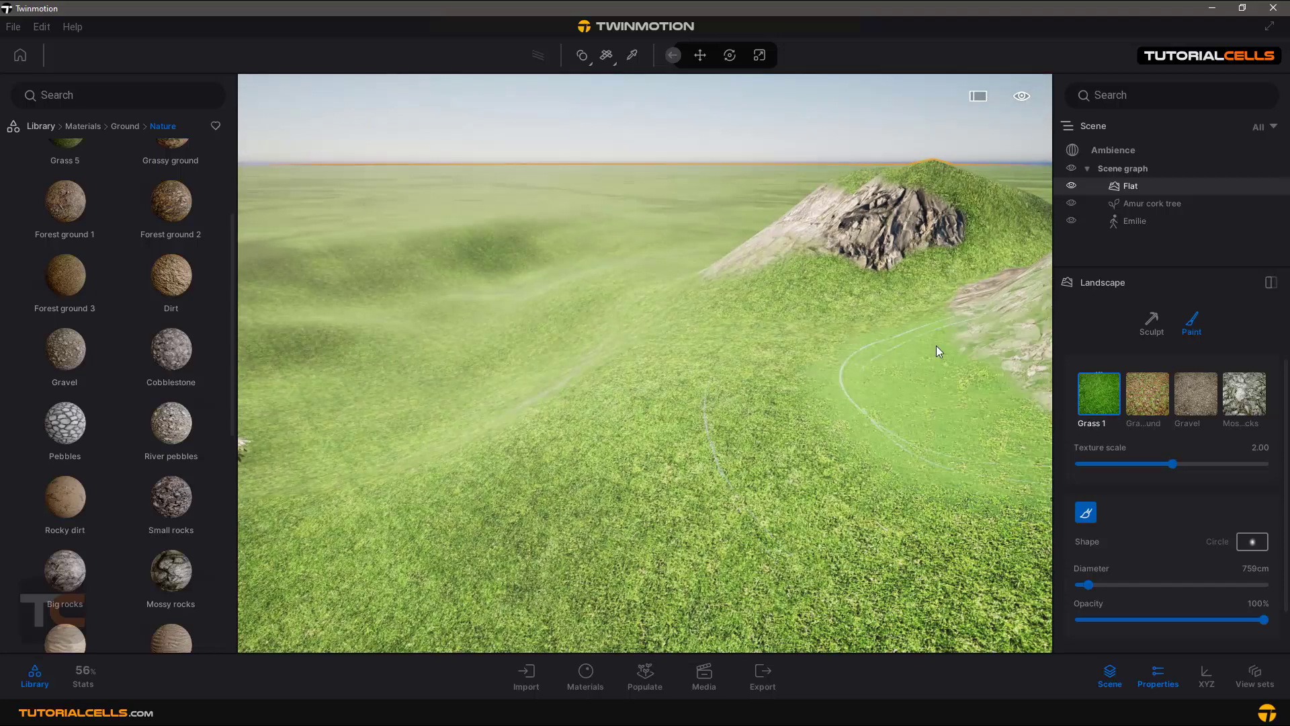
- Set the diameter of the Grass 1 paint brush to 350 cm for the rocky hill
right_drag(936, 345, 1048, 340)
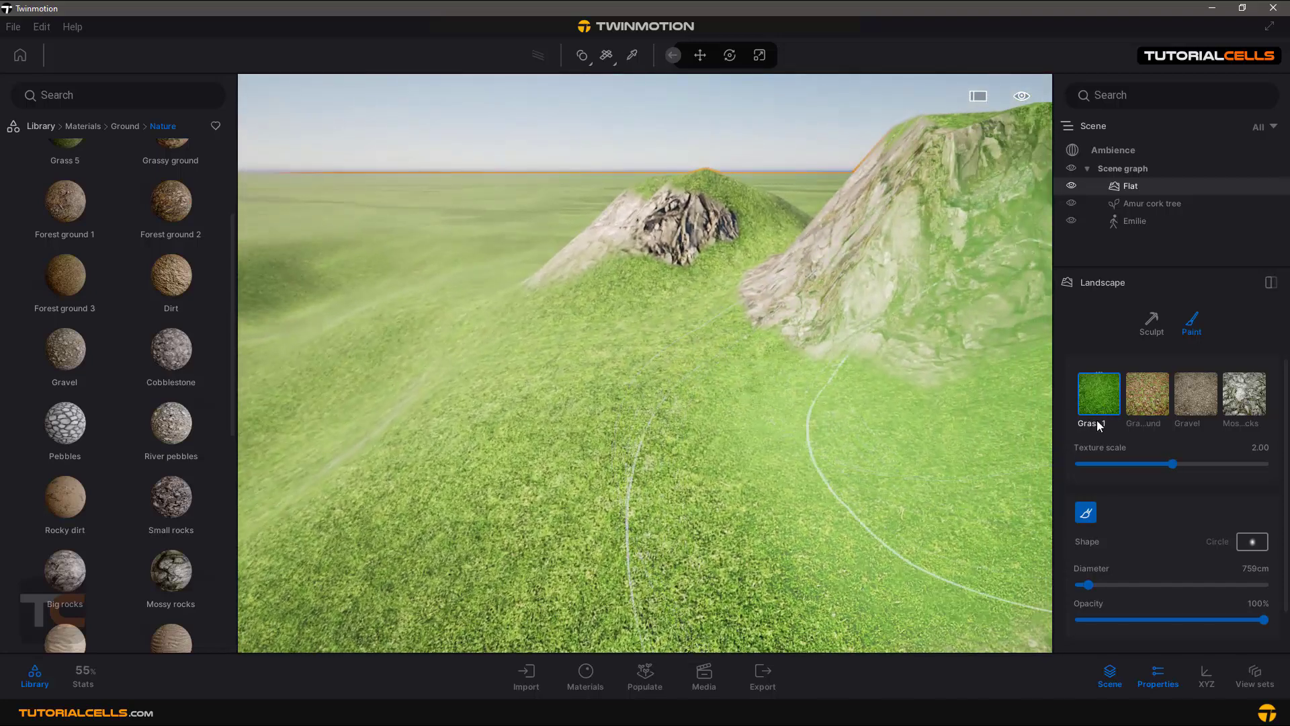
drag(1087, 584, 1082, 584)
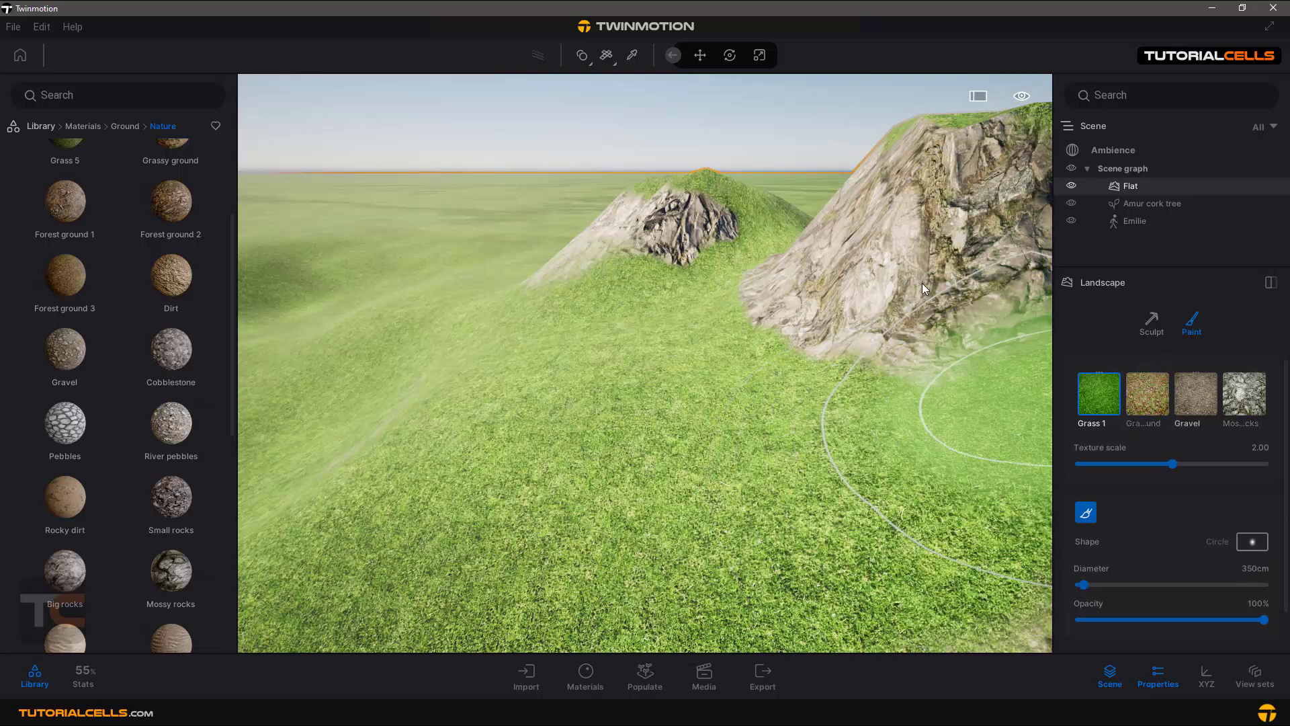
mouse_move(921, 284)
mouse_down()
mouse_move(904, 170)
mouse_move(858, 241)
mouse_move(889, 235)
mouse_move(845, 292)
mouse_move(901, 244)
mouse_move(921, 202)
mouse_move(912, 145)
mouse_up()
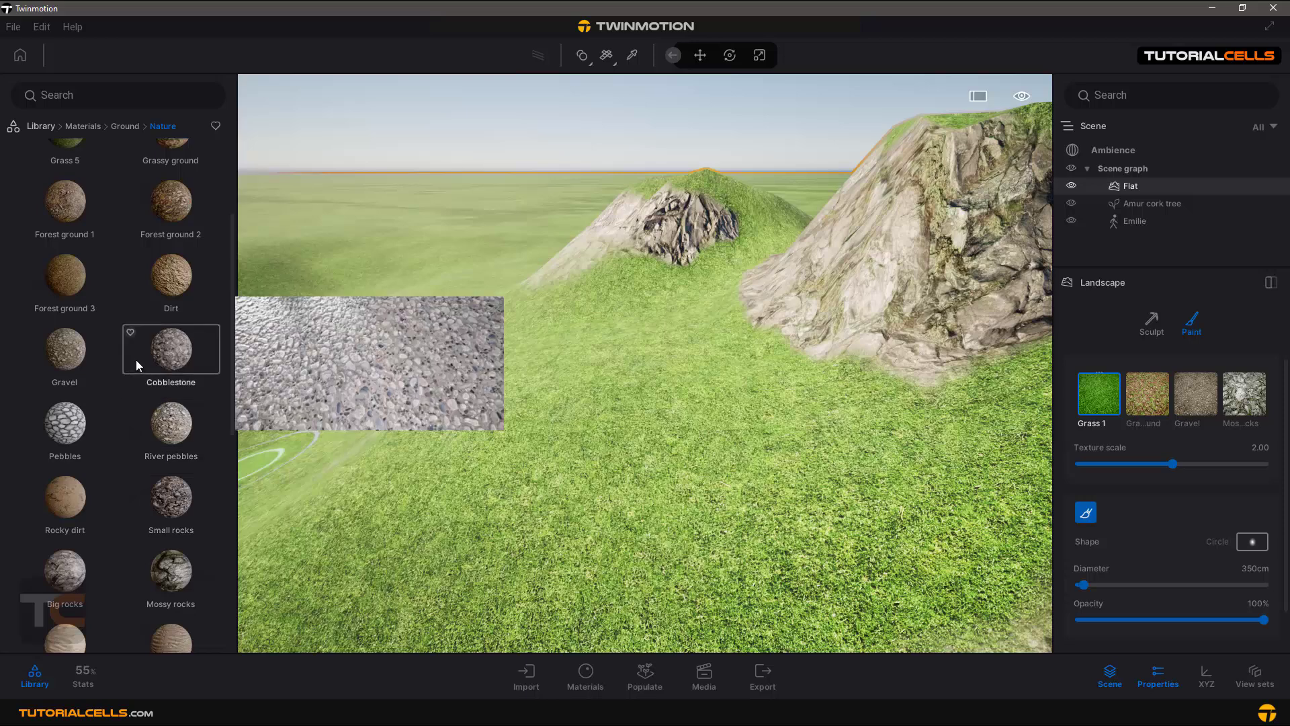
- Replace the mossy rocks layer on the landscape's steep slopes with the Grass 5 material
scroll(137, 358, up, 2)
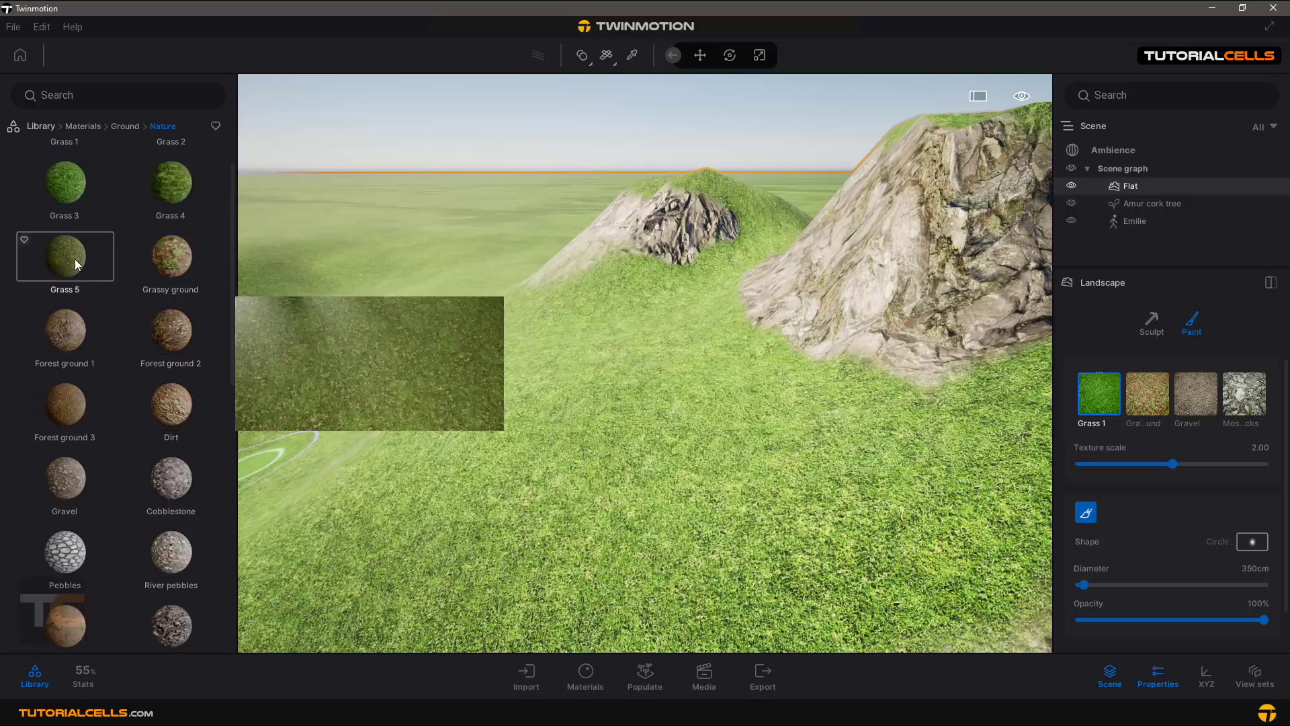
mouse_move(74, 259)
mouse_down()
mouse_move(365, 263)
mouse_move(1248, 394)
mouse_up()
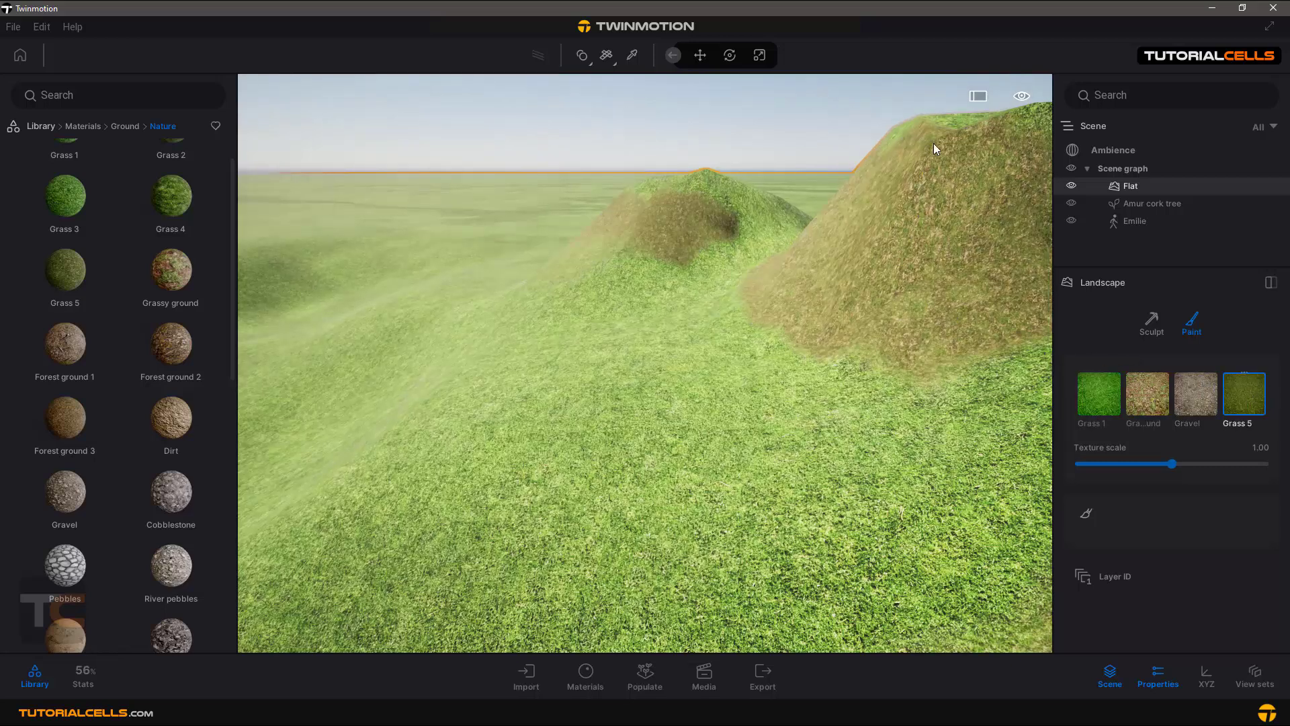
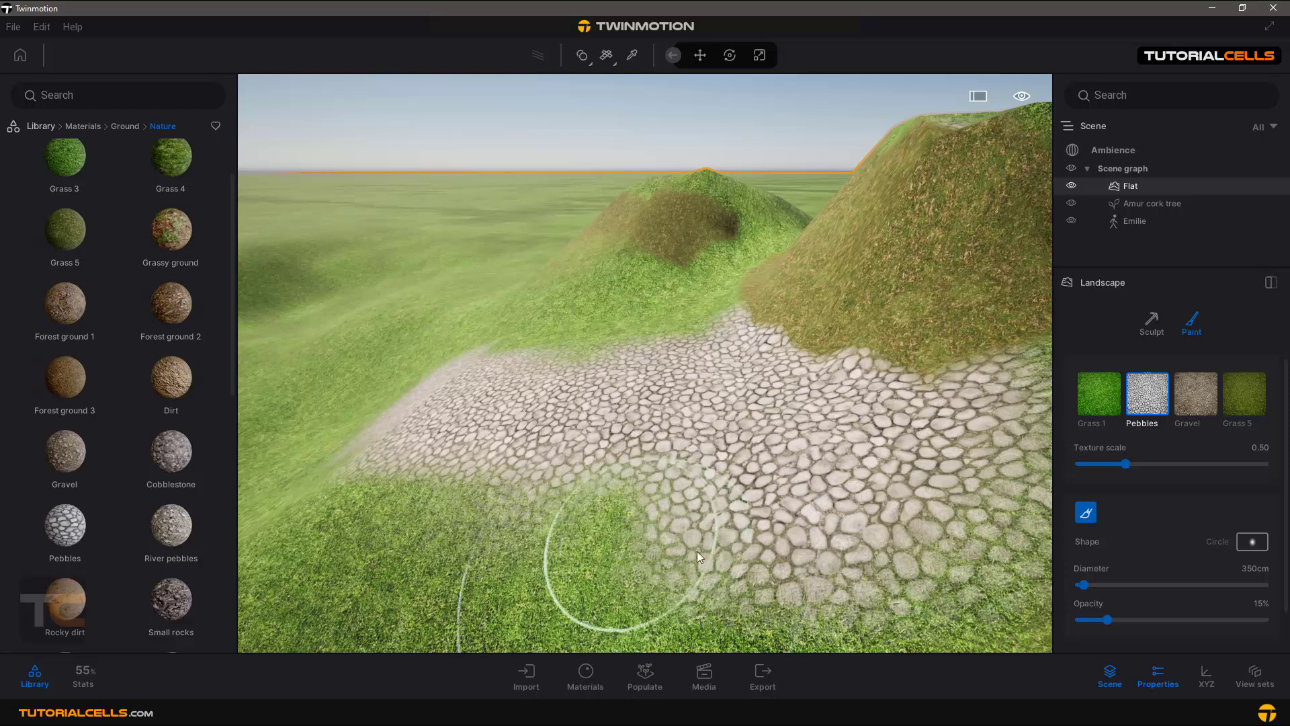
- Lower the Pebbles brush opacity to 8% and paint faint pebbles over the grassy edge of the stone-covered area
mouse_move(1106, 619)
mouse_down()
mouse_move(1089, 616)
mouse_move(1182, 616)
mouse_move(1093, 618)
mouse_up()
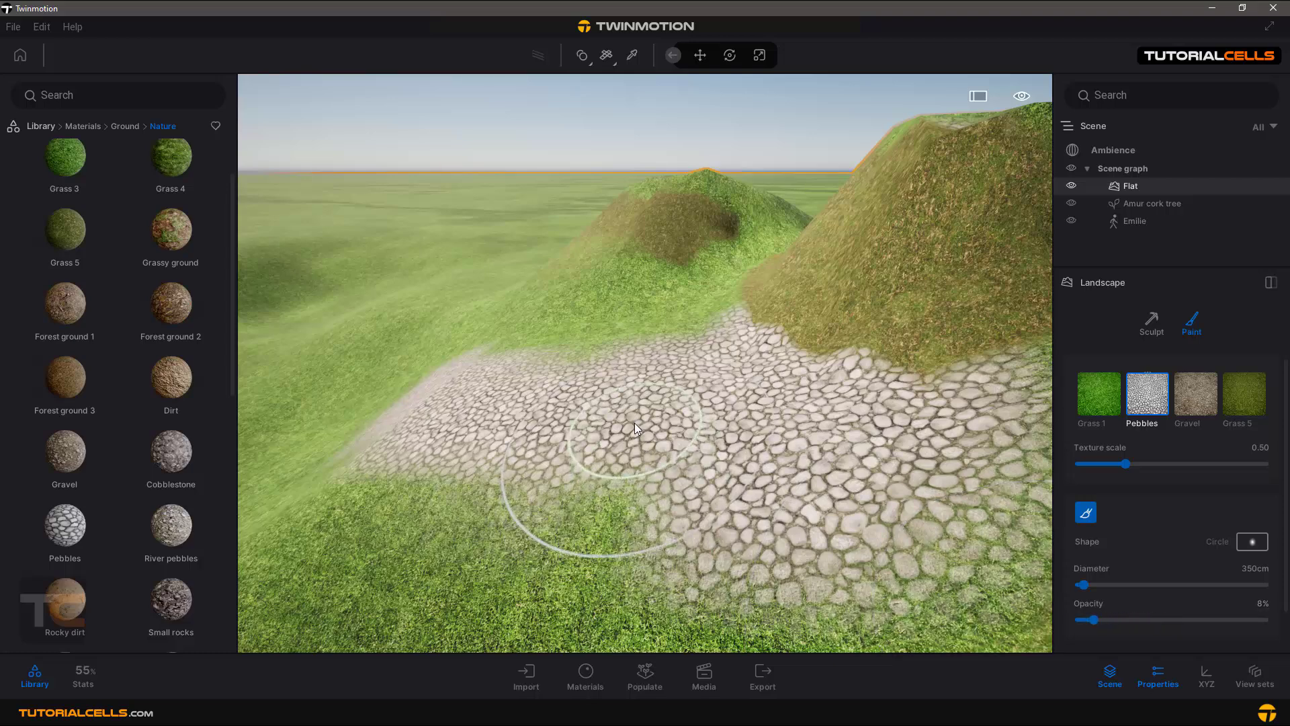
right_drag(634, 422, 578, 431)
right_drag(524, 467, 430, 485)
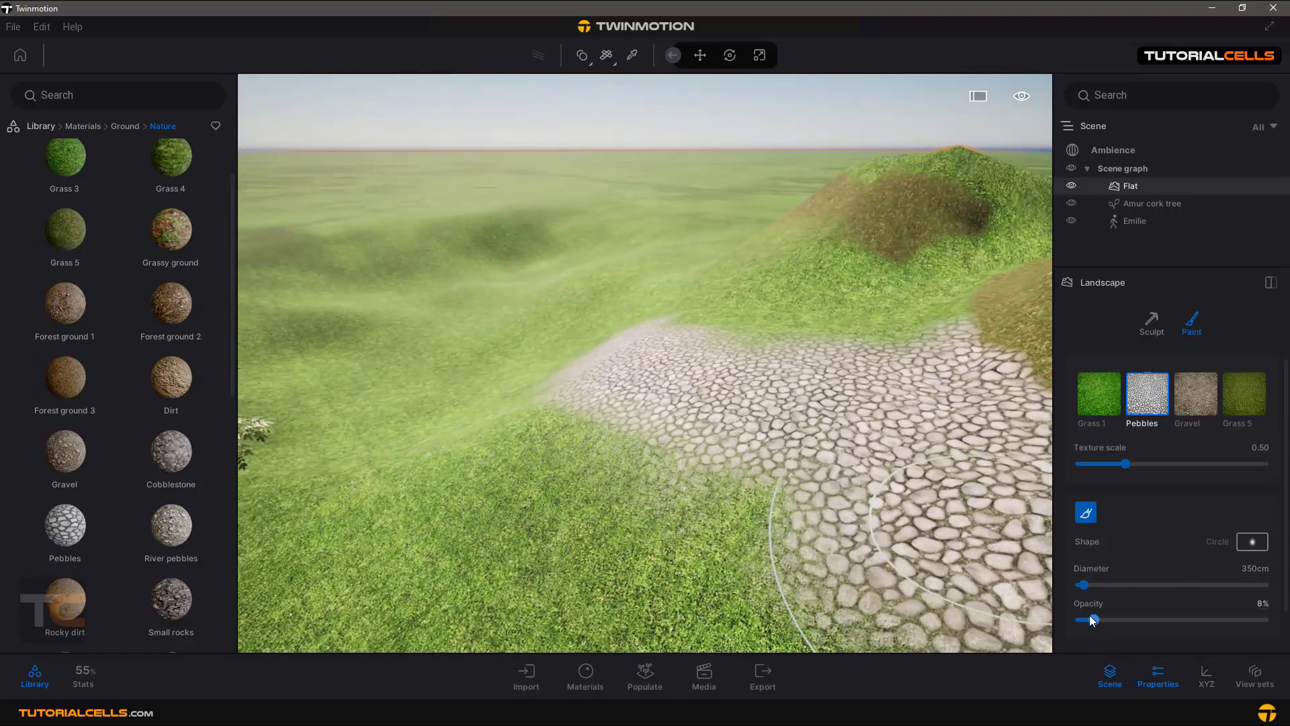
mouse_move(608, 487)
mouse_down()
mouse_move(493, 446)
mouse_move(501, 477)
mouse_move(612, 468)
mouse_move(555, 479)
mouse_move(601, 437)
mouse_move(598, 485)
mouse_move(649, 468)
mouse_move(586, 467)
mouse_move(591, 479)
mouse_move(613, 471)
mouse_up()
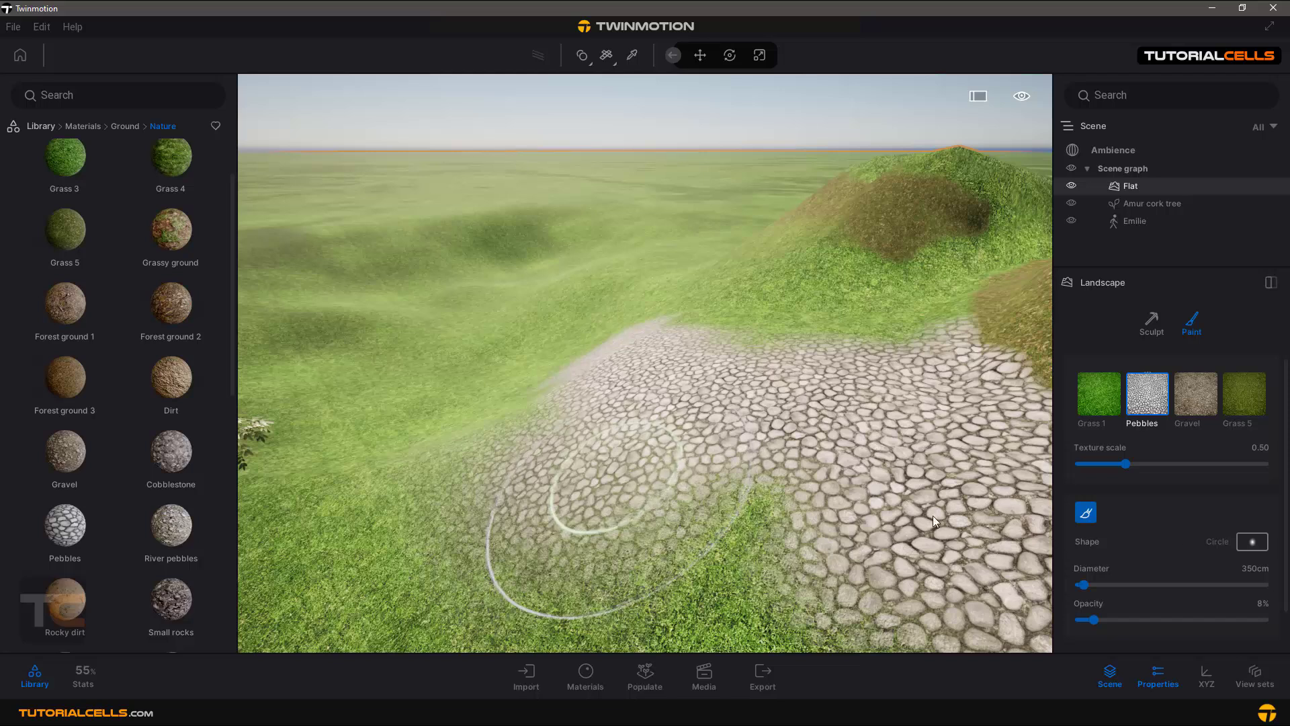
- Replace the Gravel landscape layer with the Wet mud material from the nature ground library
click(1196, 405)
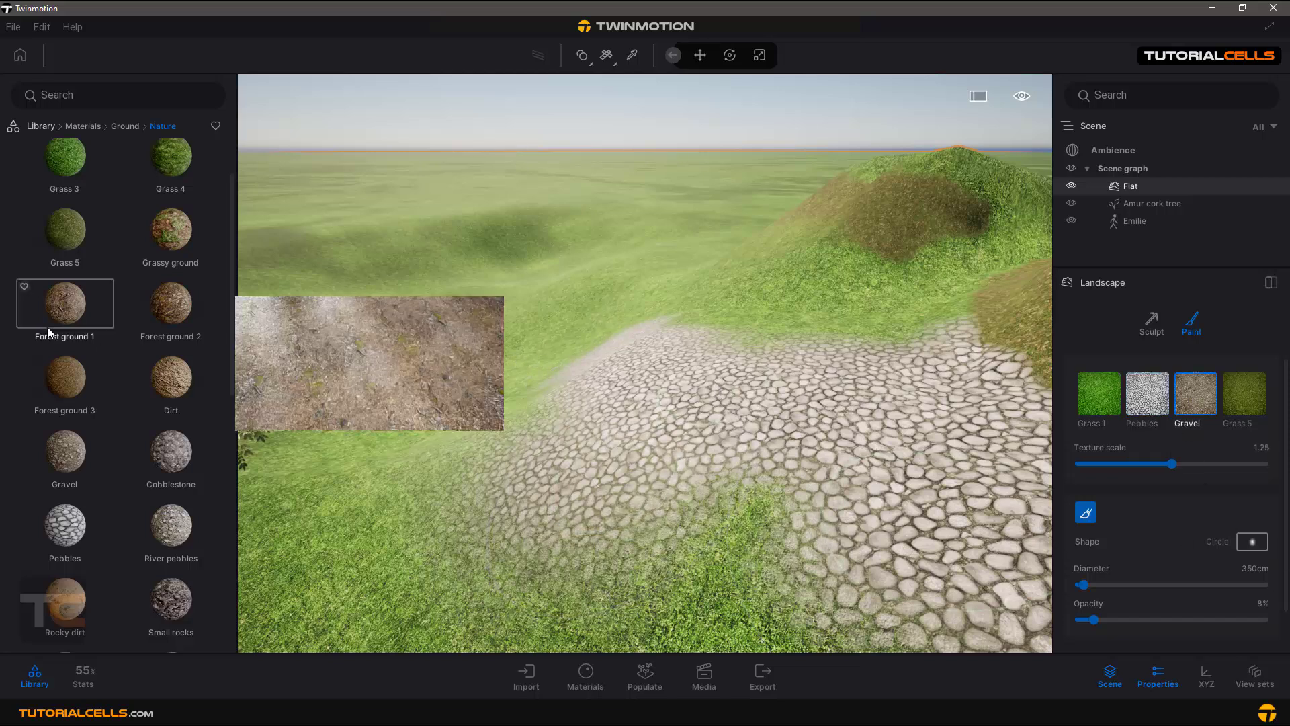
scroll(142, 293, up, 1)
scroll(144, 296, down, 10)
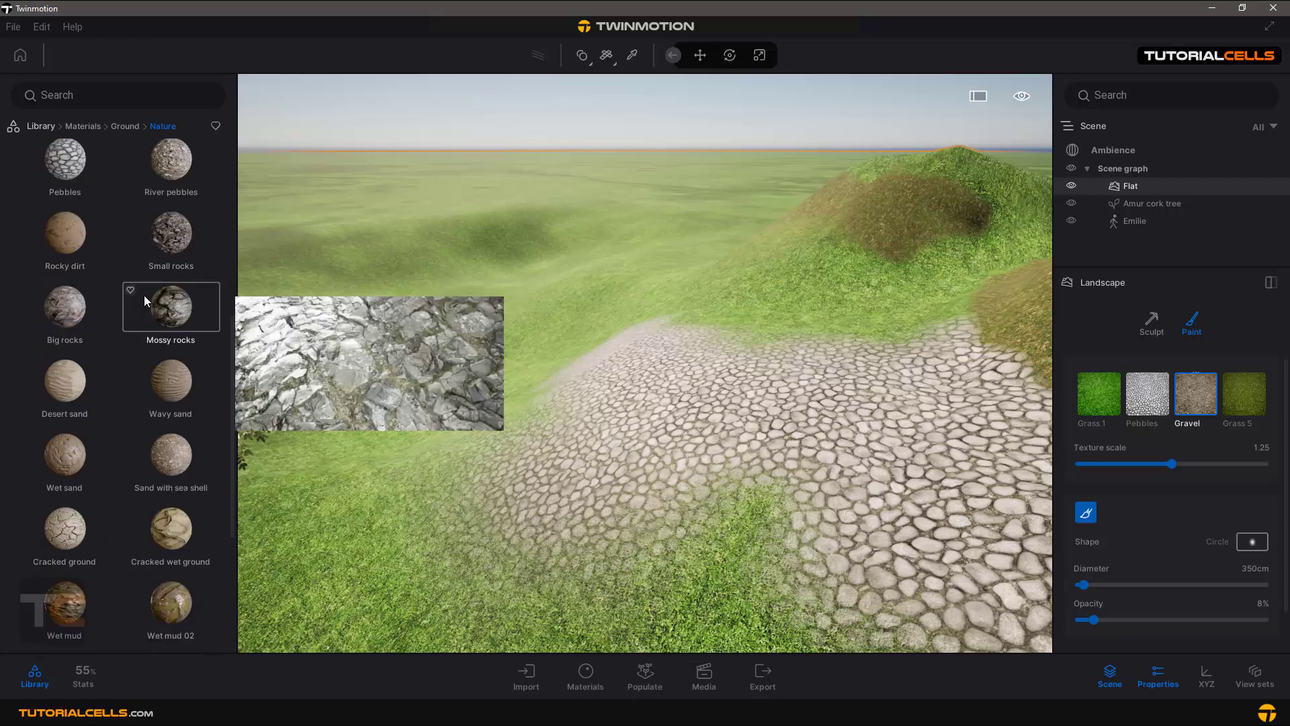
scroll(169, 343, down, 1)
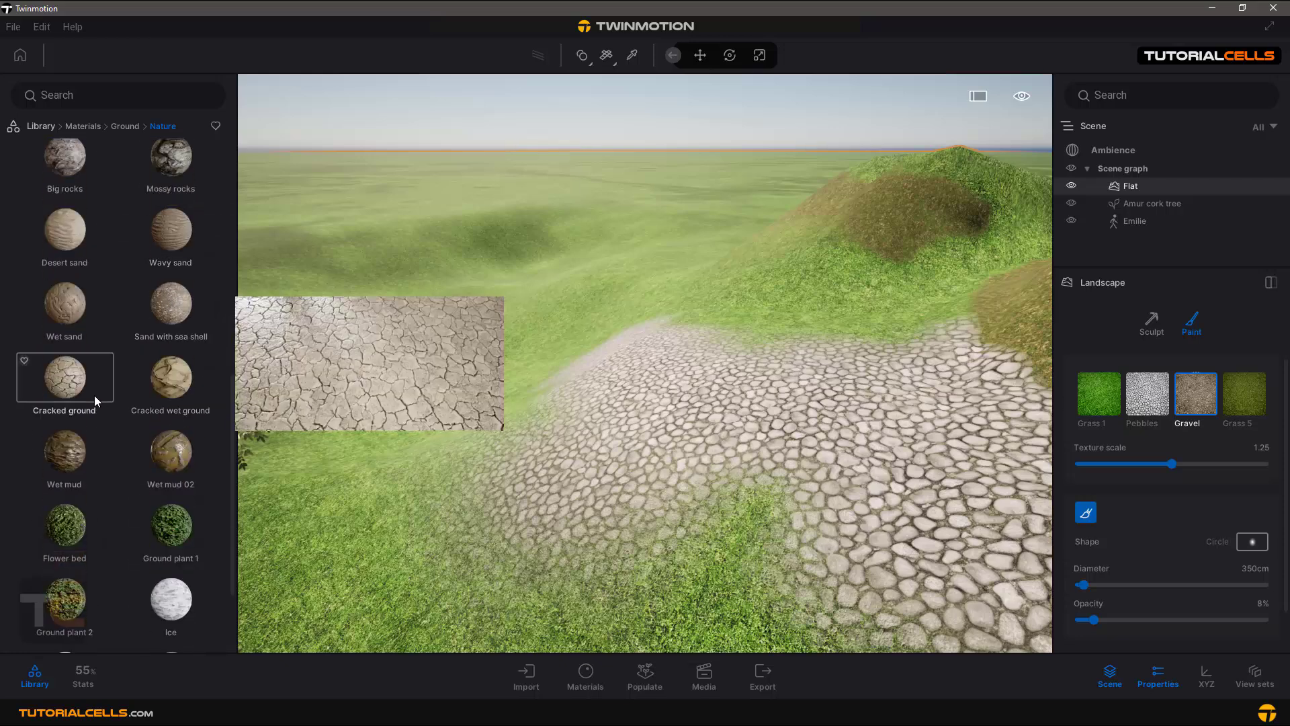
mouse_move(73, 456)
mouse_down()
mouse_move(735, 370)
mouse_move(1033, 398)
mouse_move(1194, 396)
mouse_up()
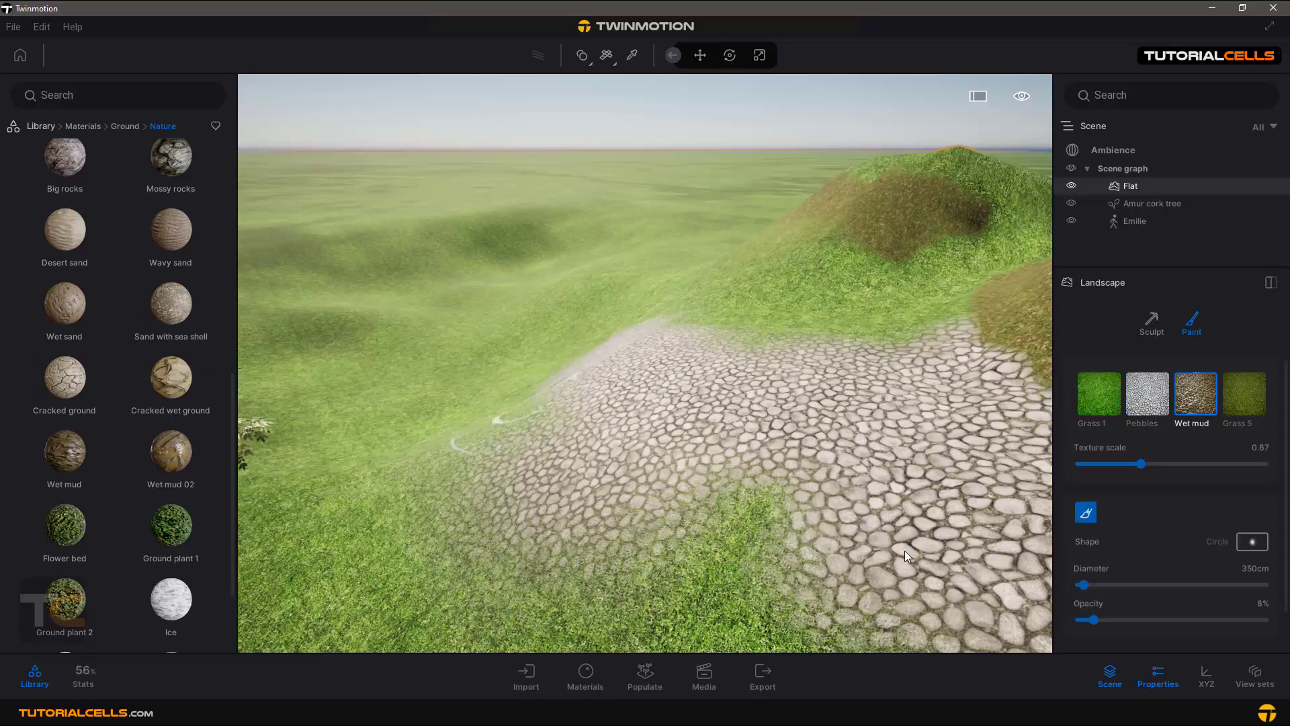
- Raise the brush opacity to 100% and paint wet mud along the far edge of the pebble area and the foot of the small hill
drag(1092, 619, 1264, 618)
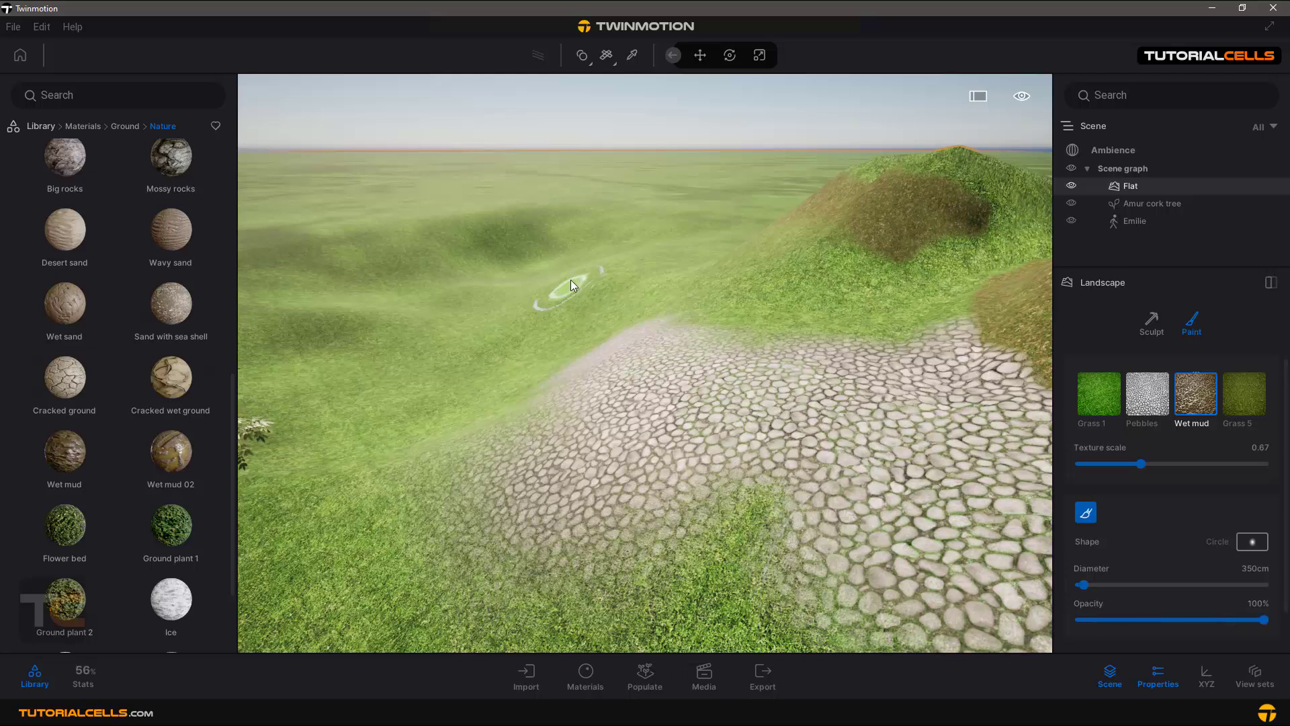
mouse_move(659, 314)
mouse_down()
mouse_move(625, 353)
mouse_move(443, 434)
mouse_move(420, 513)
mouse_move(442, 535)
mouse_up()
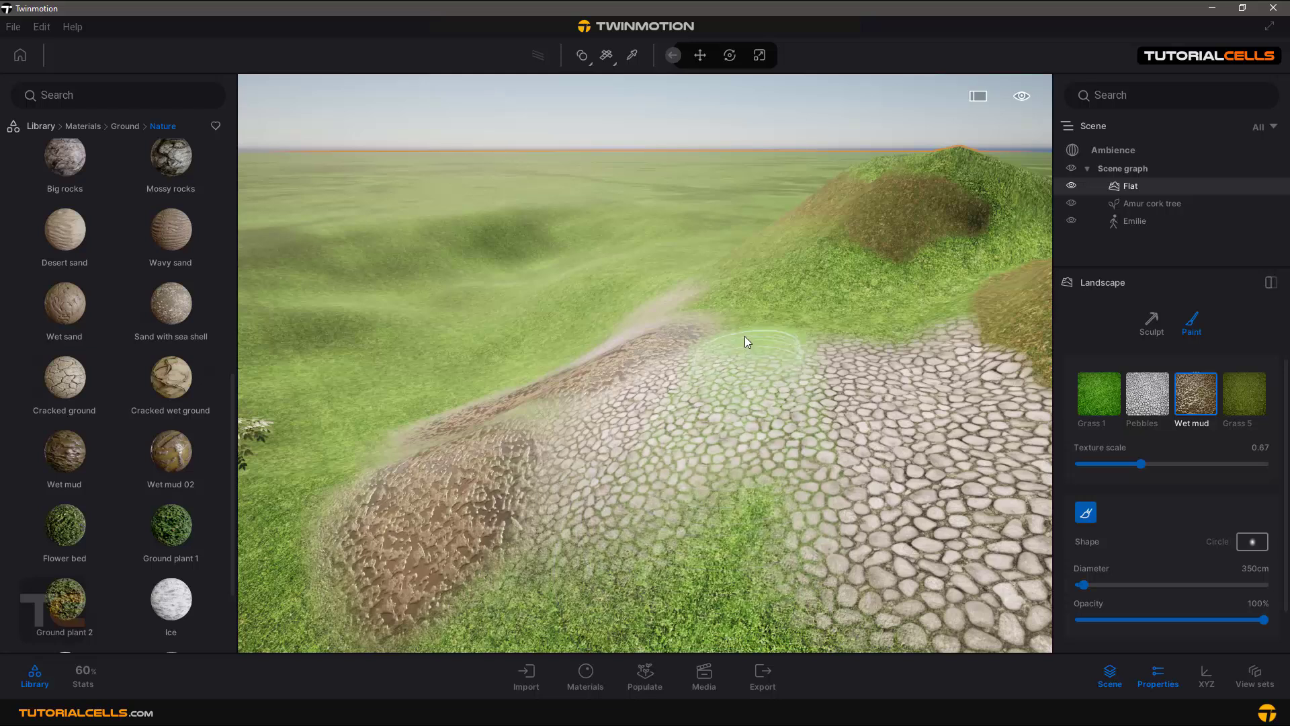
mouse_move(795, 314)
mouse_down()
mouse_move(894, 289)
mouse_move(810, 342)
mouse_up()
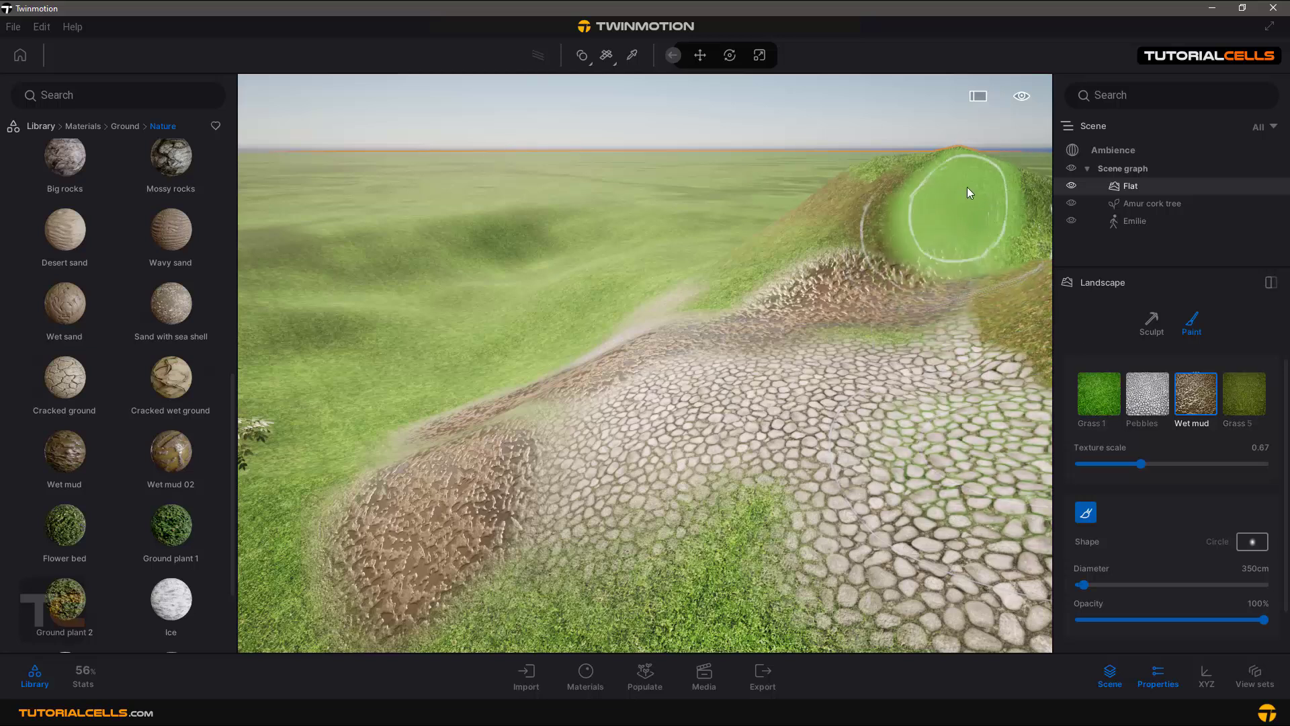
mouse_move(967, 193)
mouse_down()
mouse_move(855, 213)
mouse_move(859, 343)
mouse_up()
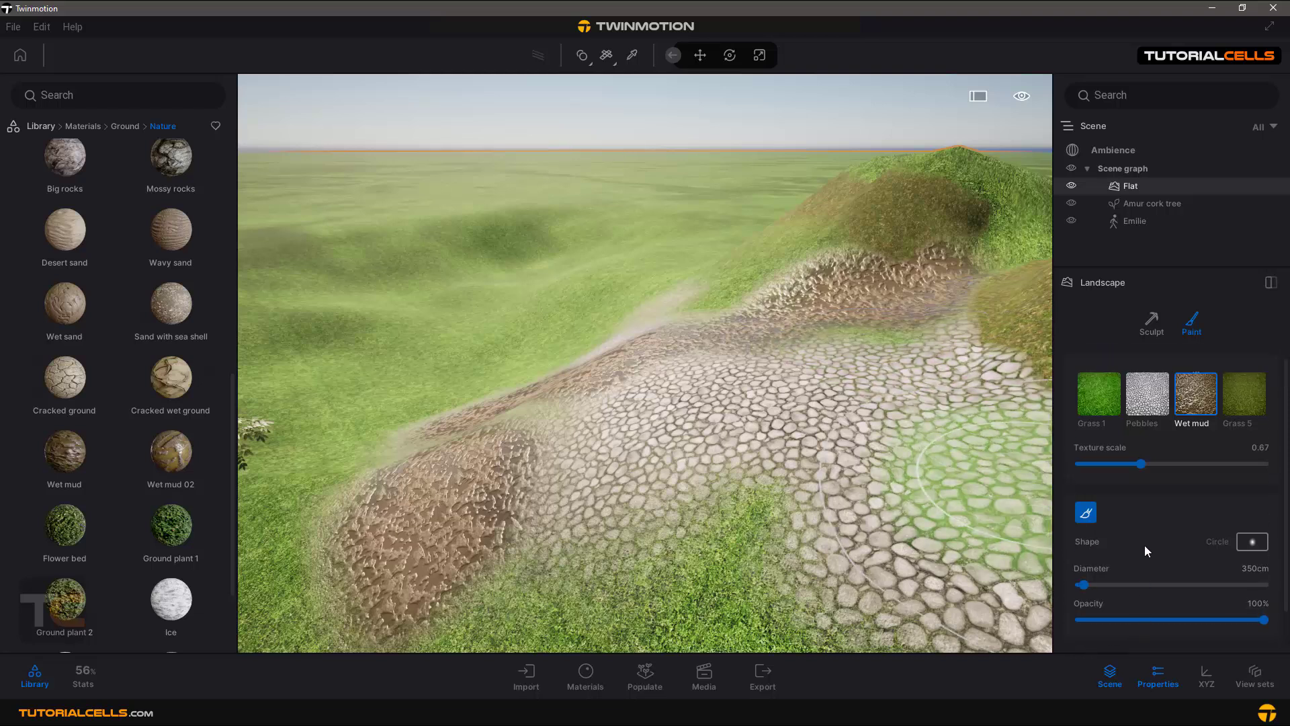
- Set the texture scale of the Pebbles landscape layer to 0.35
click(1149, 403)
click(1096, 389)
click(1139, 398)
click(1191, 398)
click(1149, 398)
drag(1124, 463, 1112, 464)
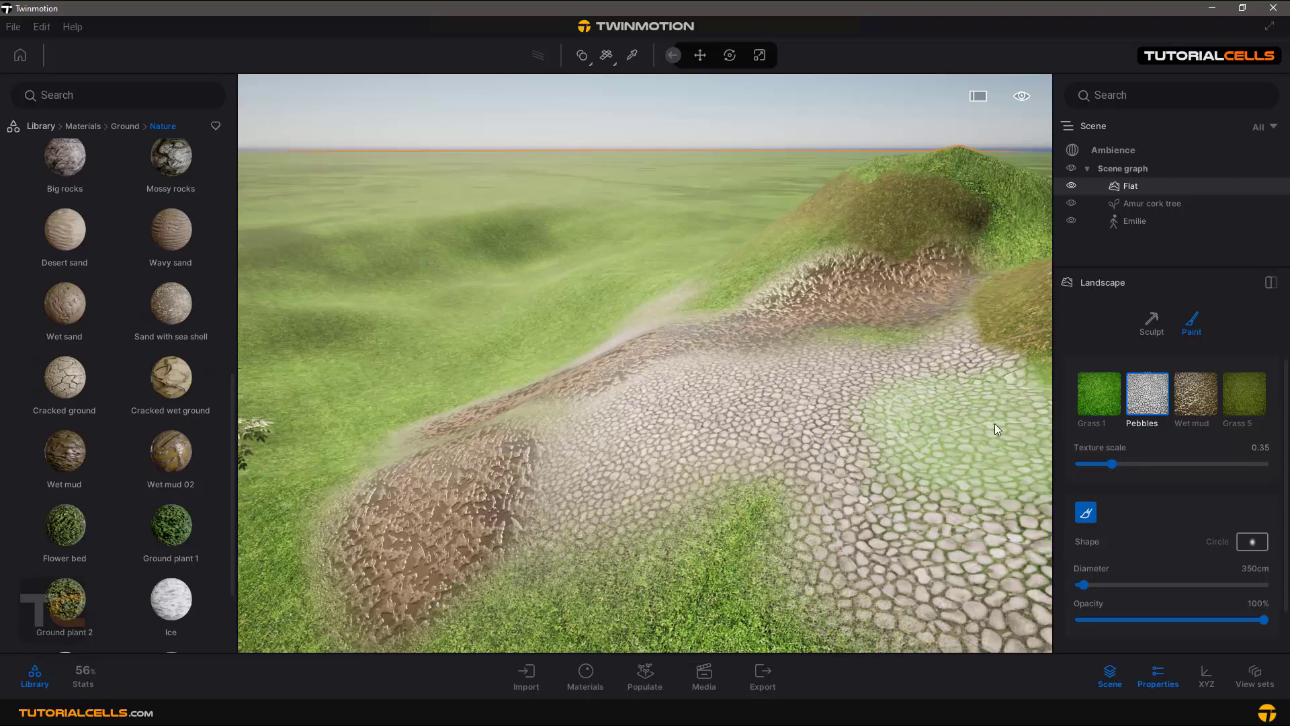
- Switch the landscape from paint mode to sculpt mode
scroll(1184, 535, down, 1)
scroll(1183, 537, up, 1)
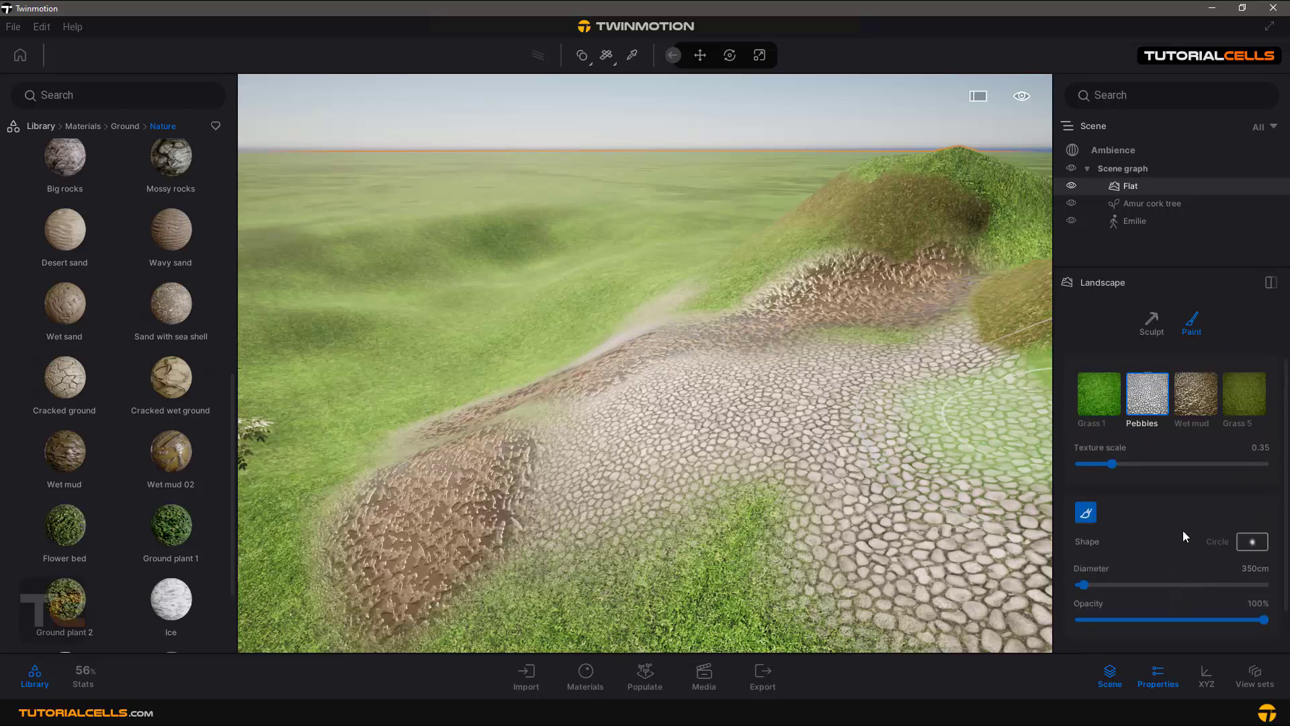
click(1150, 330)
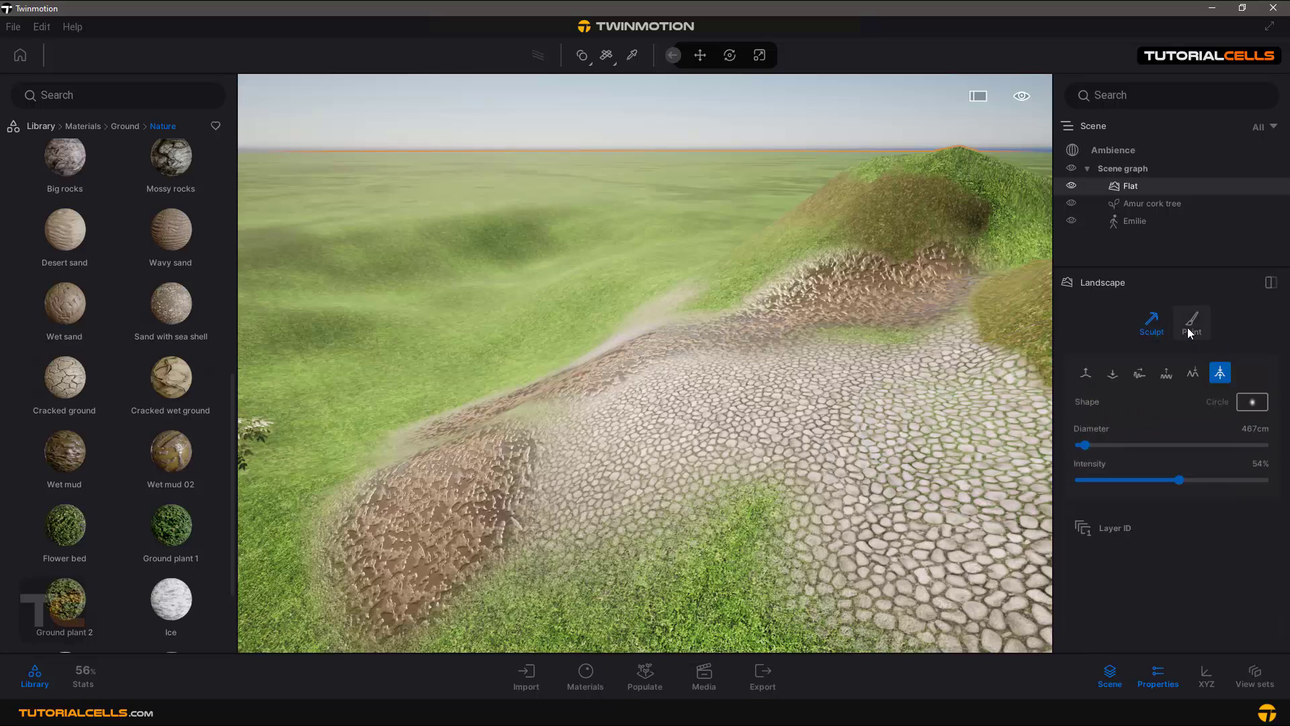
click(1189, 329)
click(1158, 319)
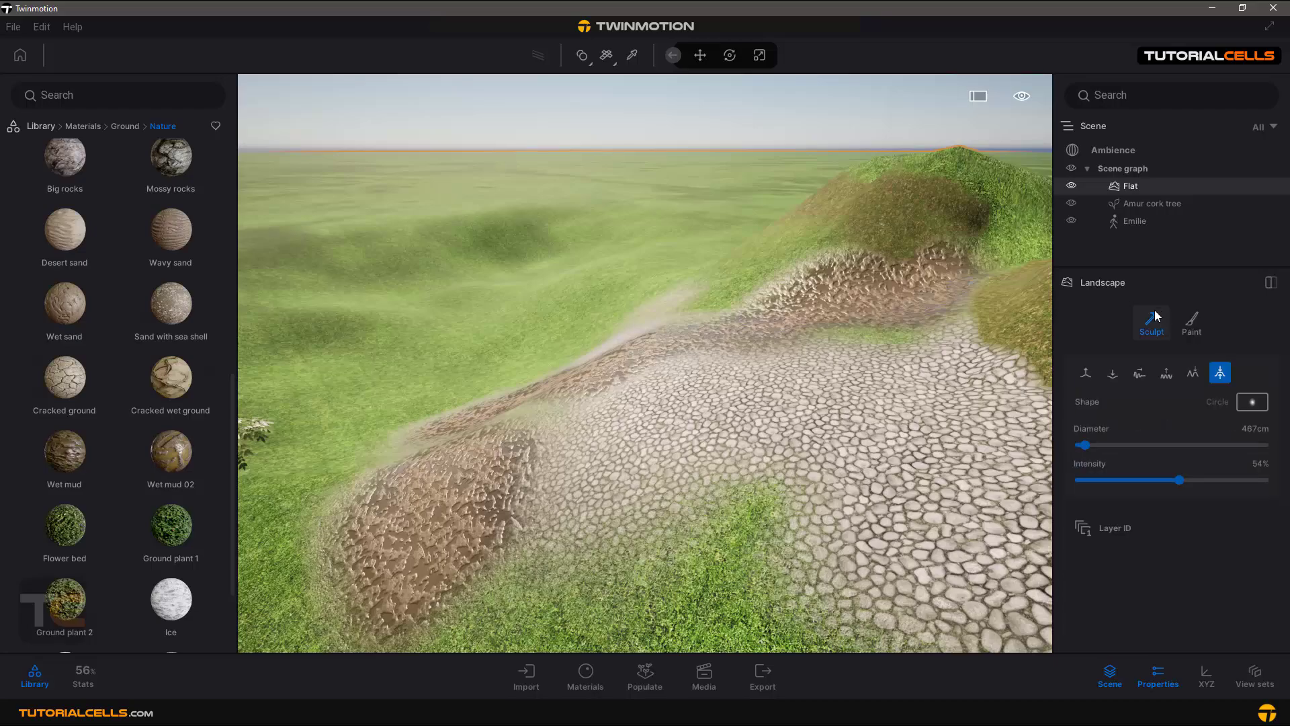